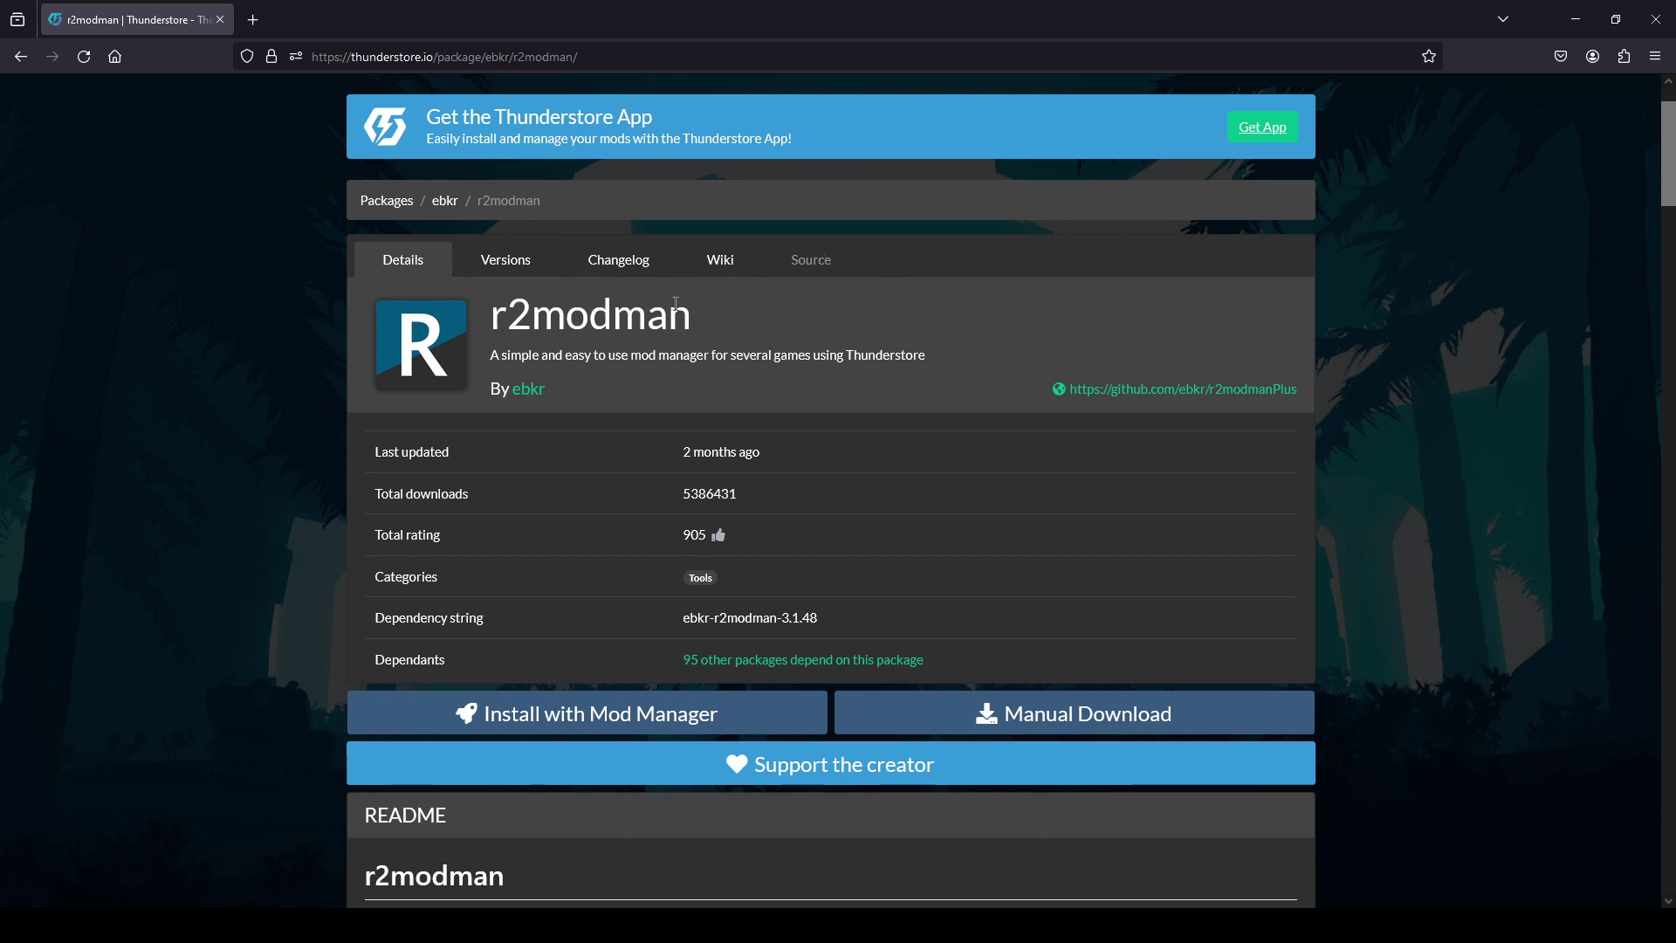
- Manually download the r2modman package from its Thunderstore page
mouse_move(699, 323)
left_mouse_down()
mouse_move(550, 320)
mouse_move(708, 321)
left_mouse_up()
left_click(709, 323)
left_click(1061, 717)
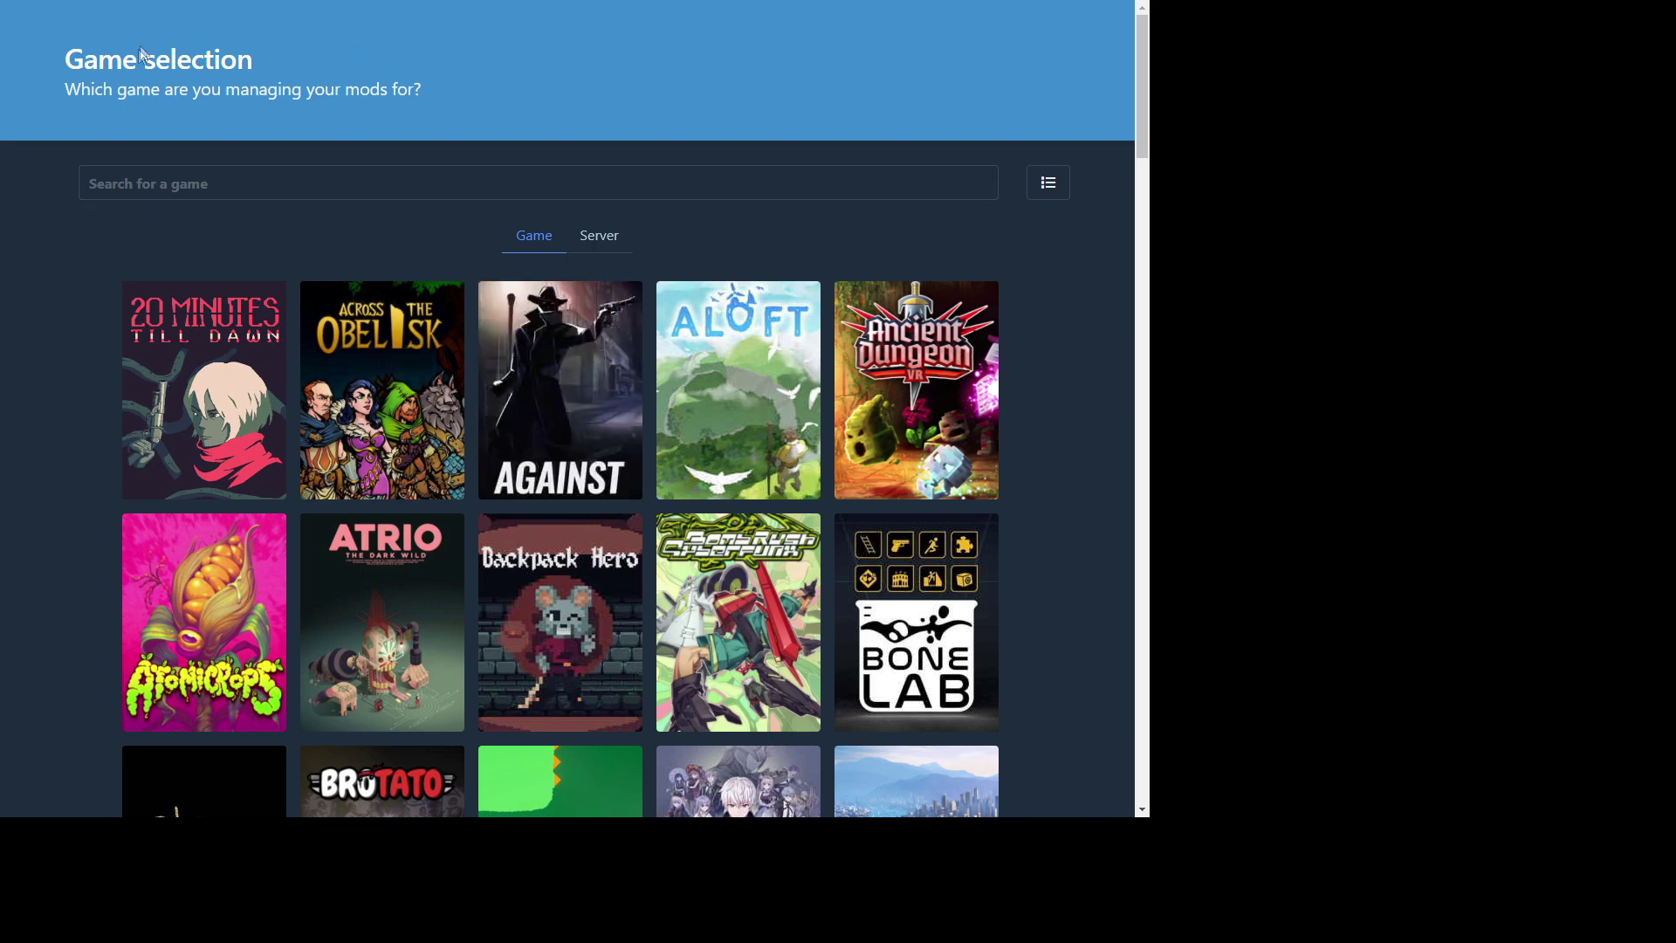
- Choose Bomb Rush Cyberfunk as the game, with Steam as its platform
mouse_move(758, 571)
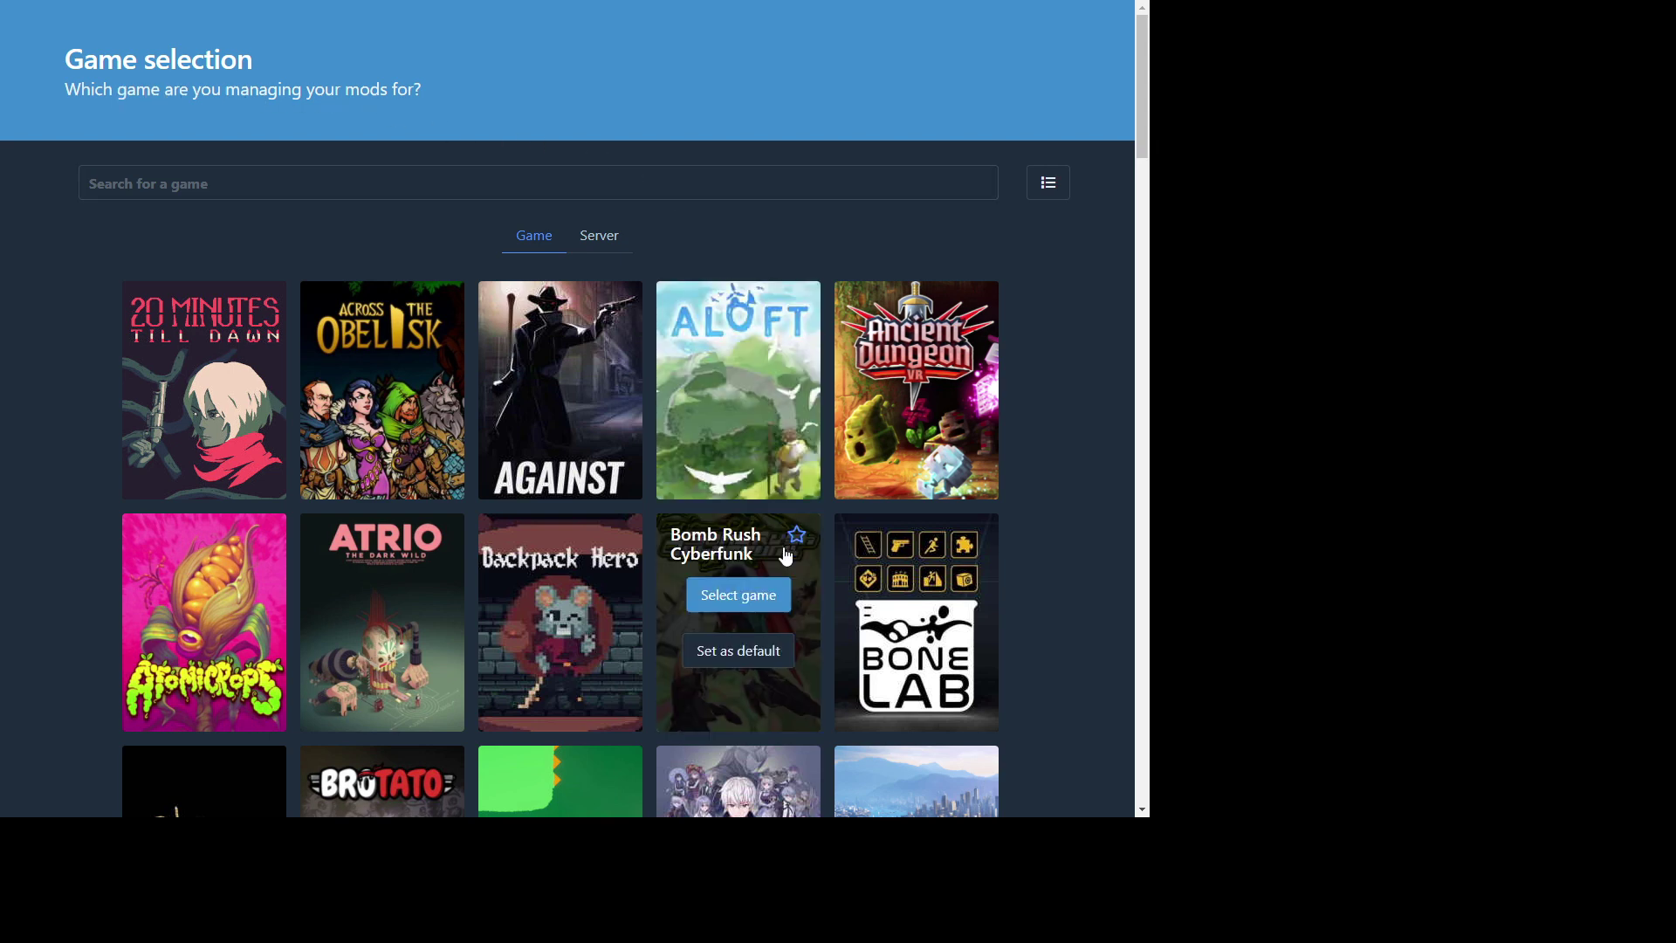
left_click(754, 603)
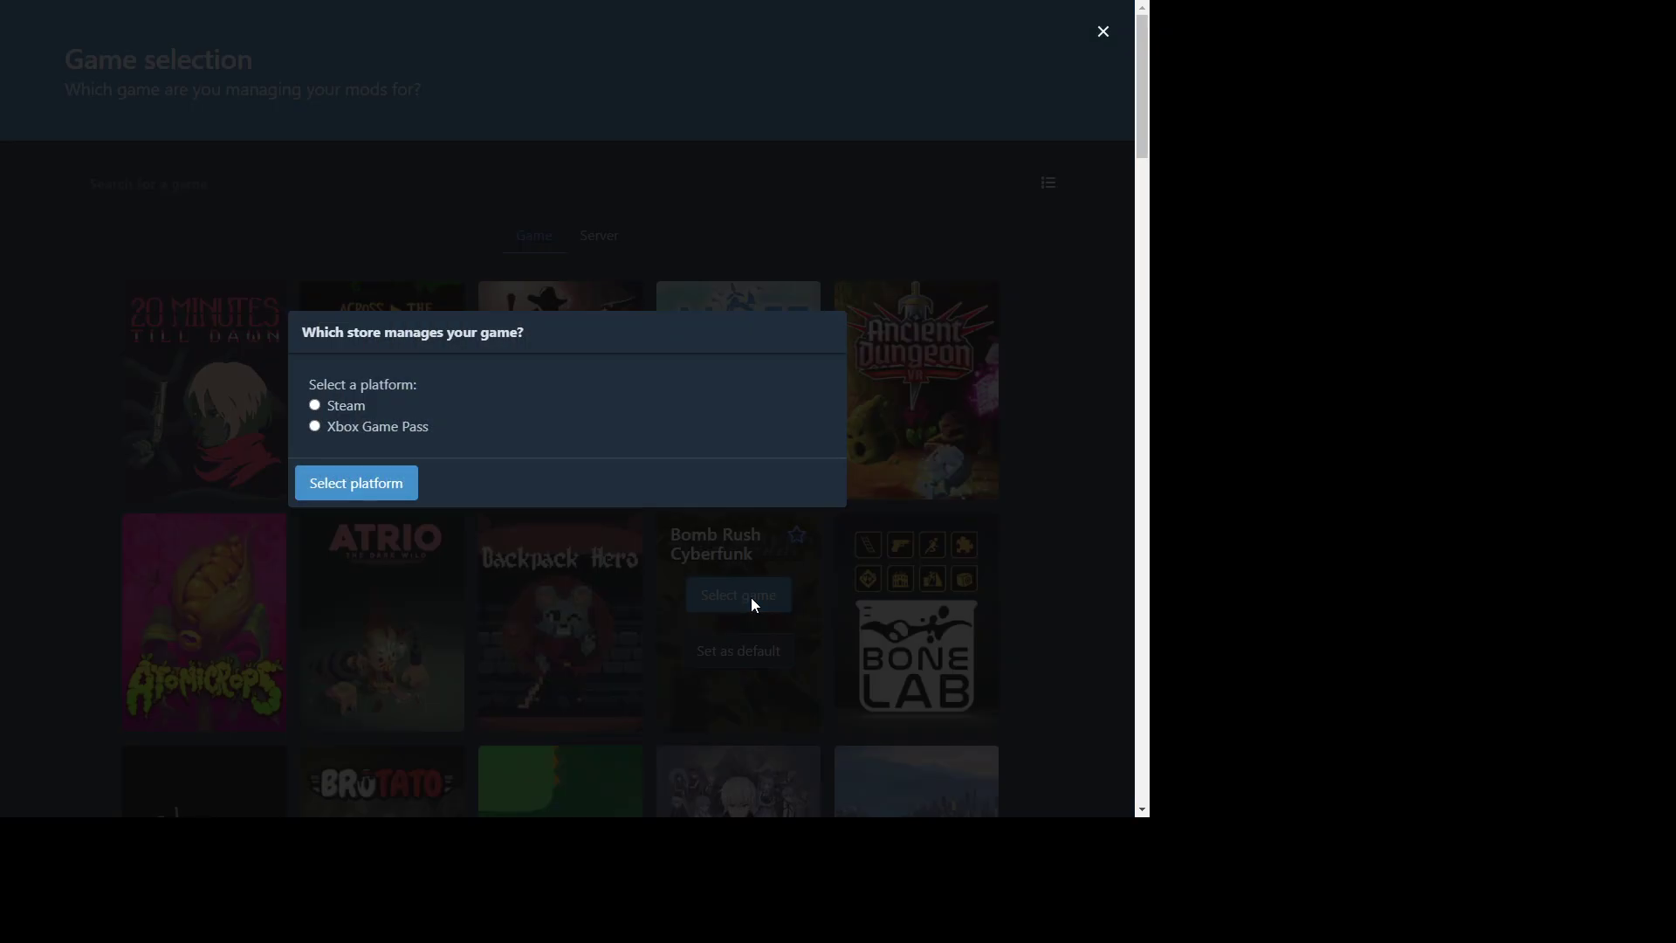
left_click(315, 405)
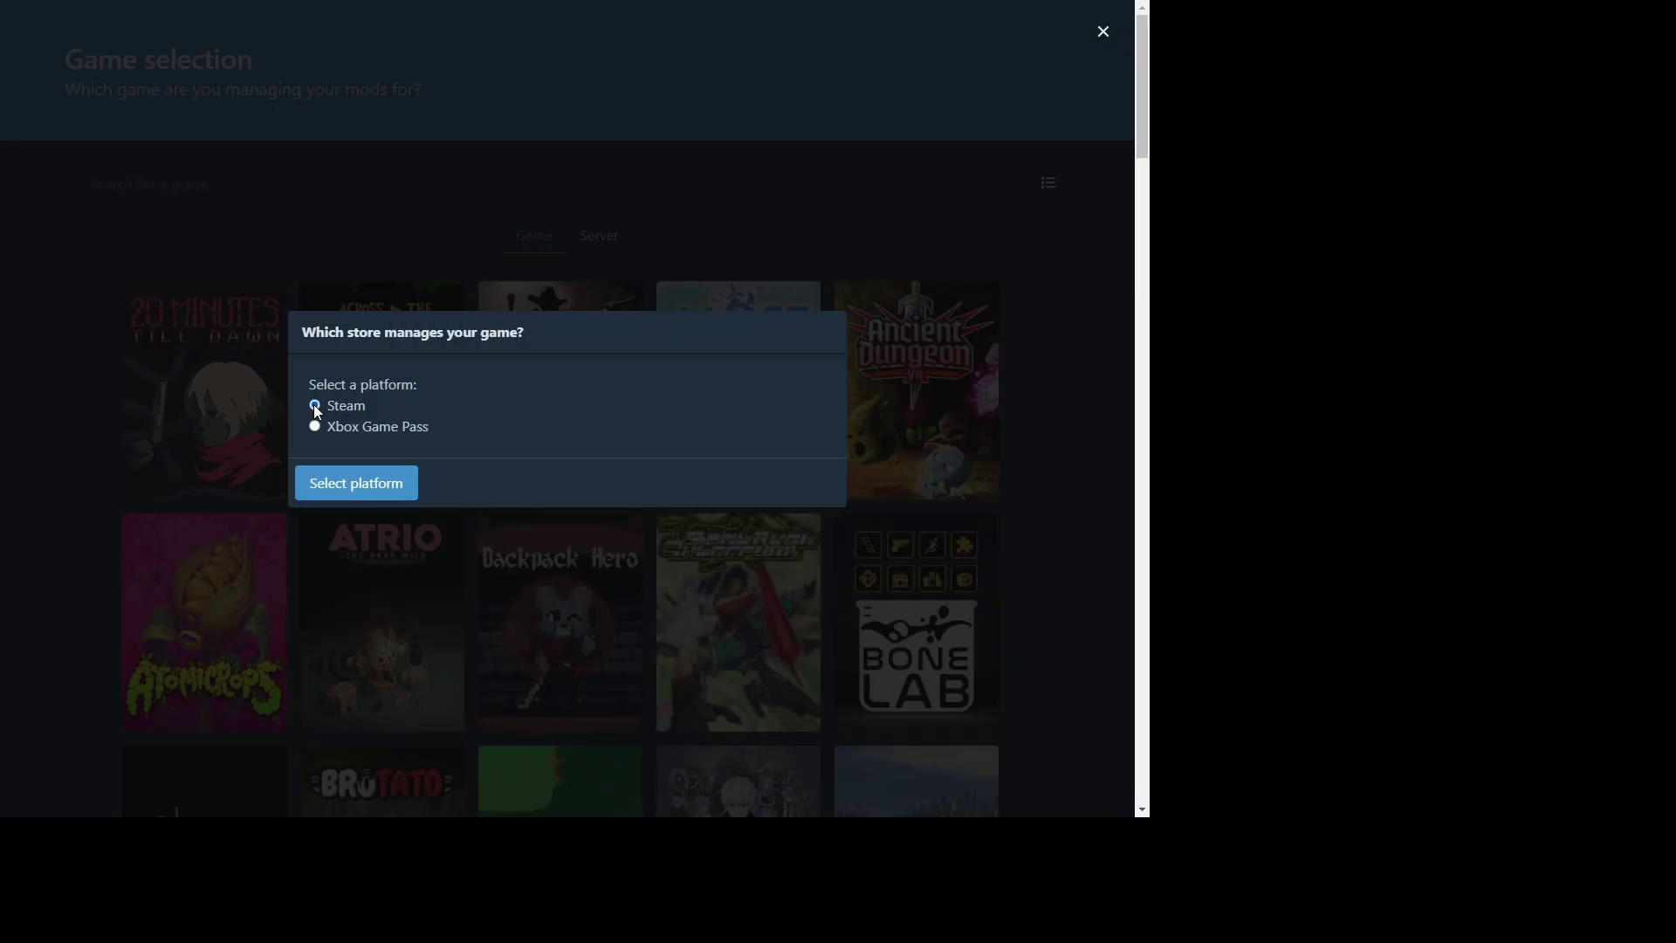
left_click(359, 486)
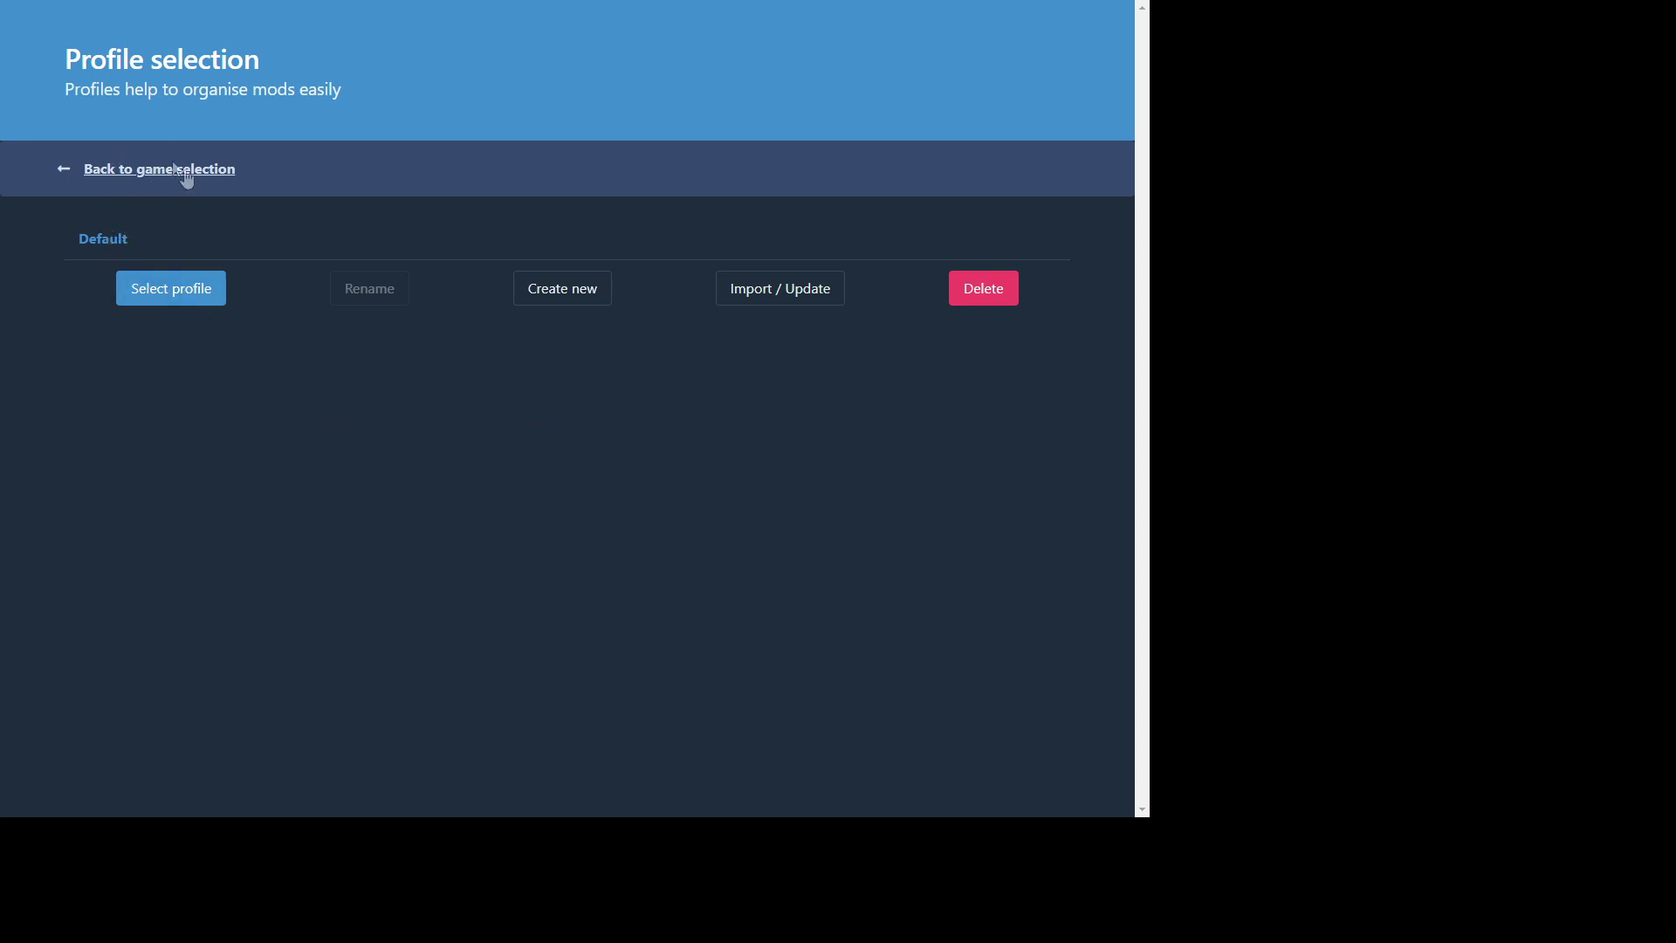
- Open the Default profile and scroll through its 92 installed mods
left_click(173, 299)
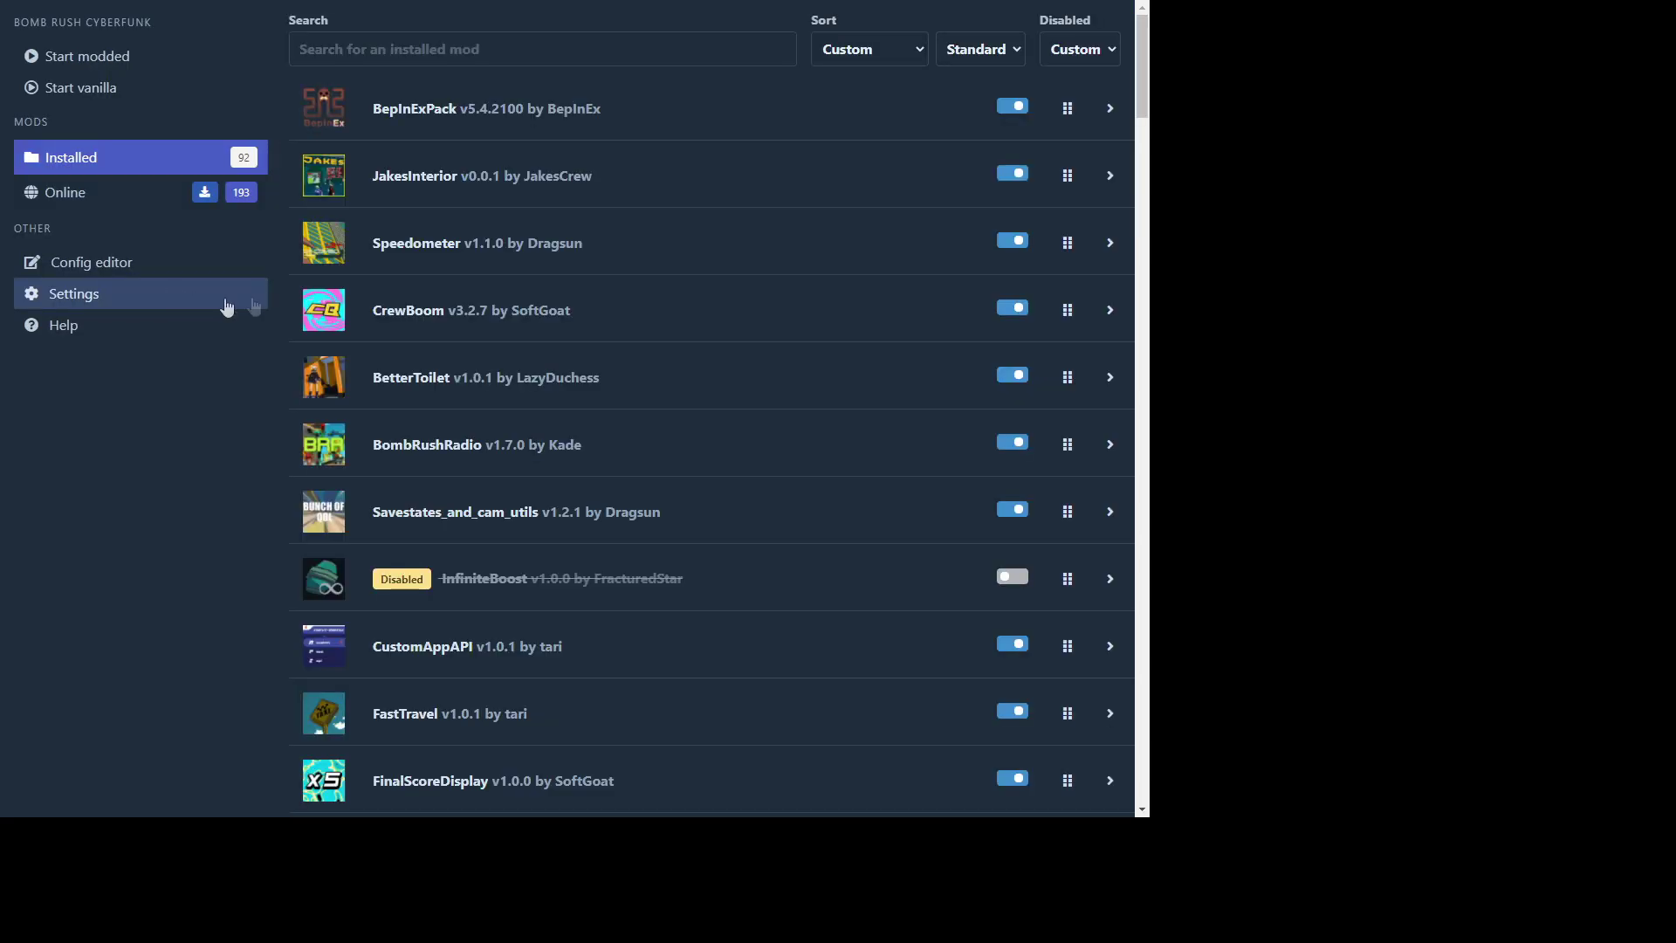
scroll(489, 550, "down", 6)
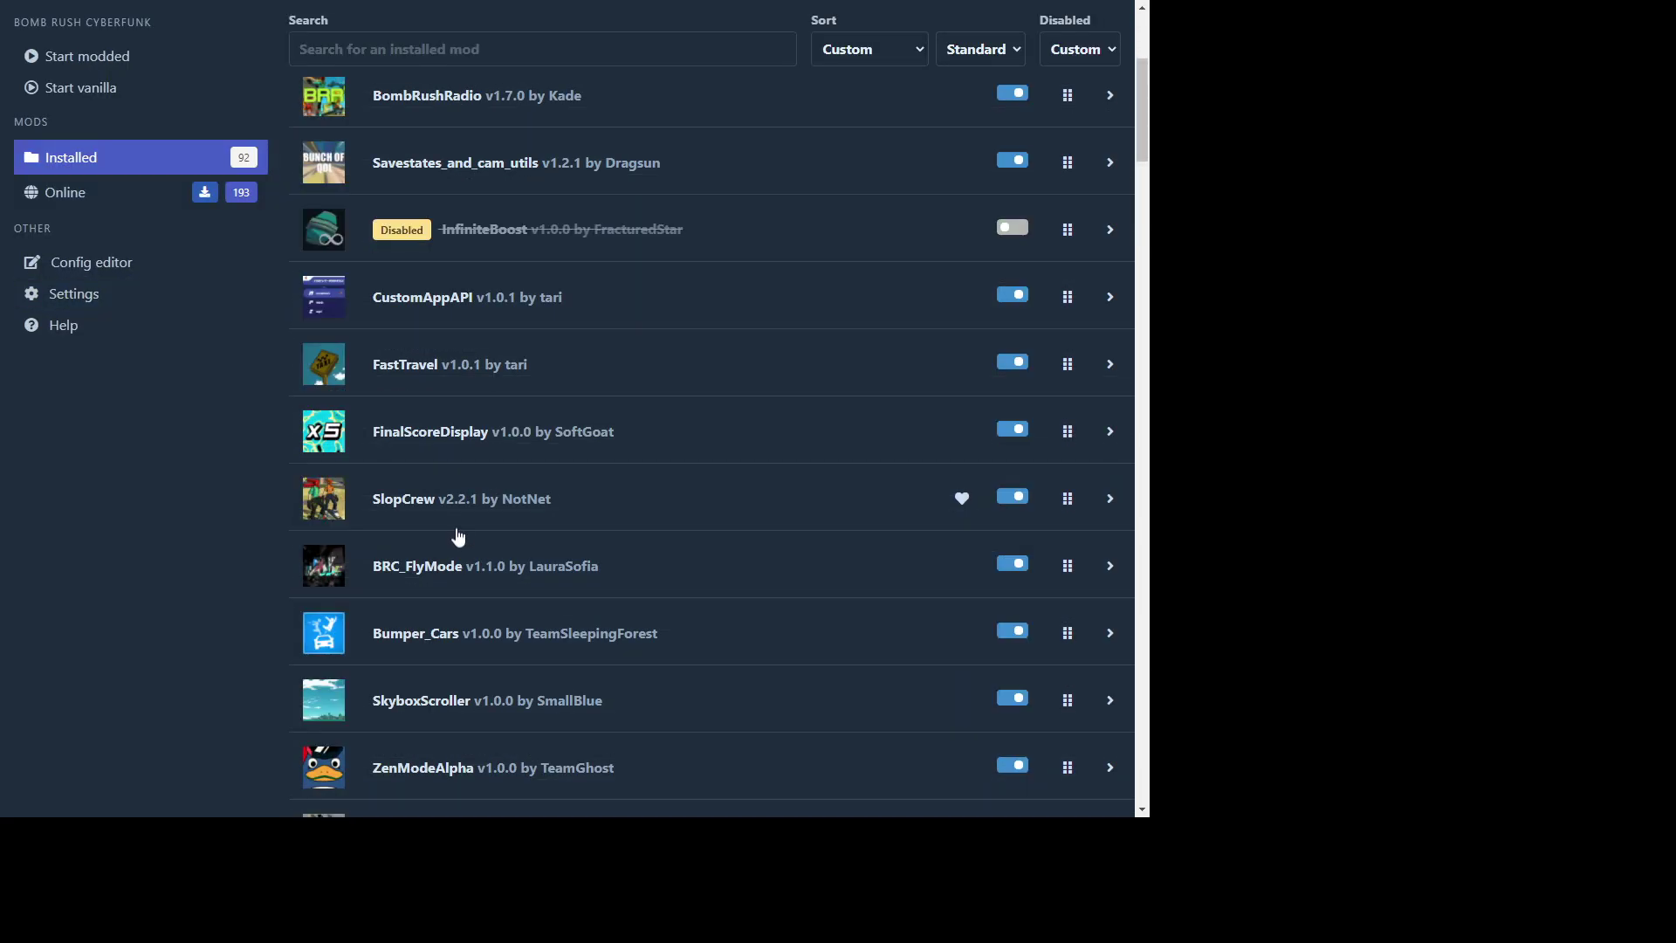
scroll(489, 571, "down", 1)
scroll(494, 576, "up", 4)
scroll(494, 577, "down", 6)
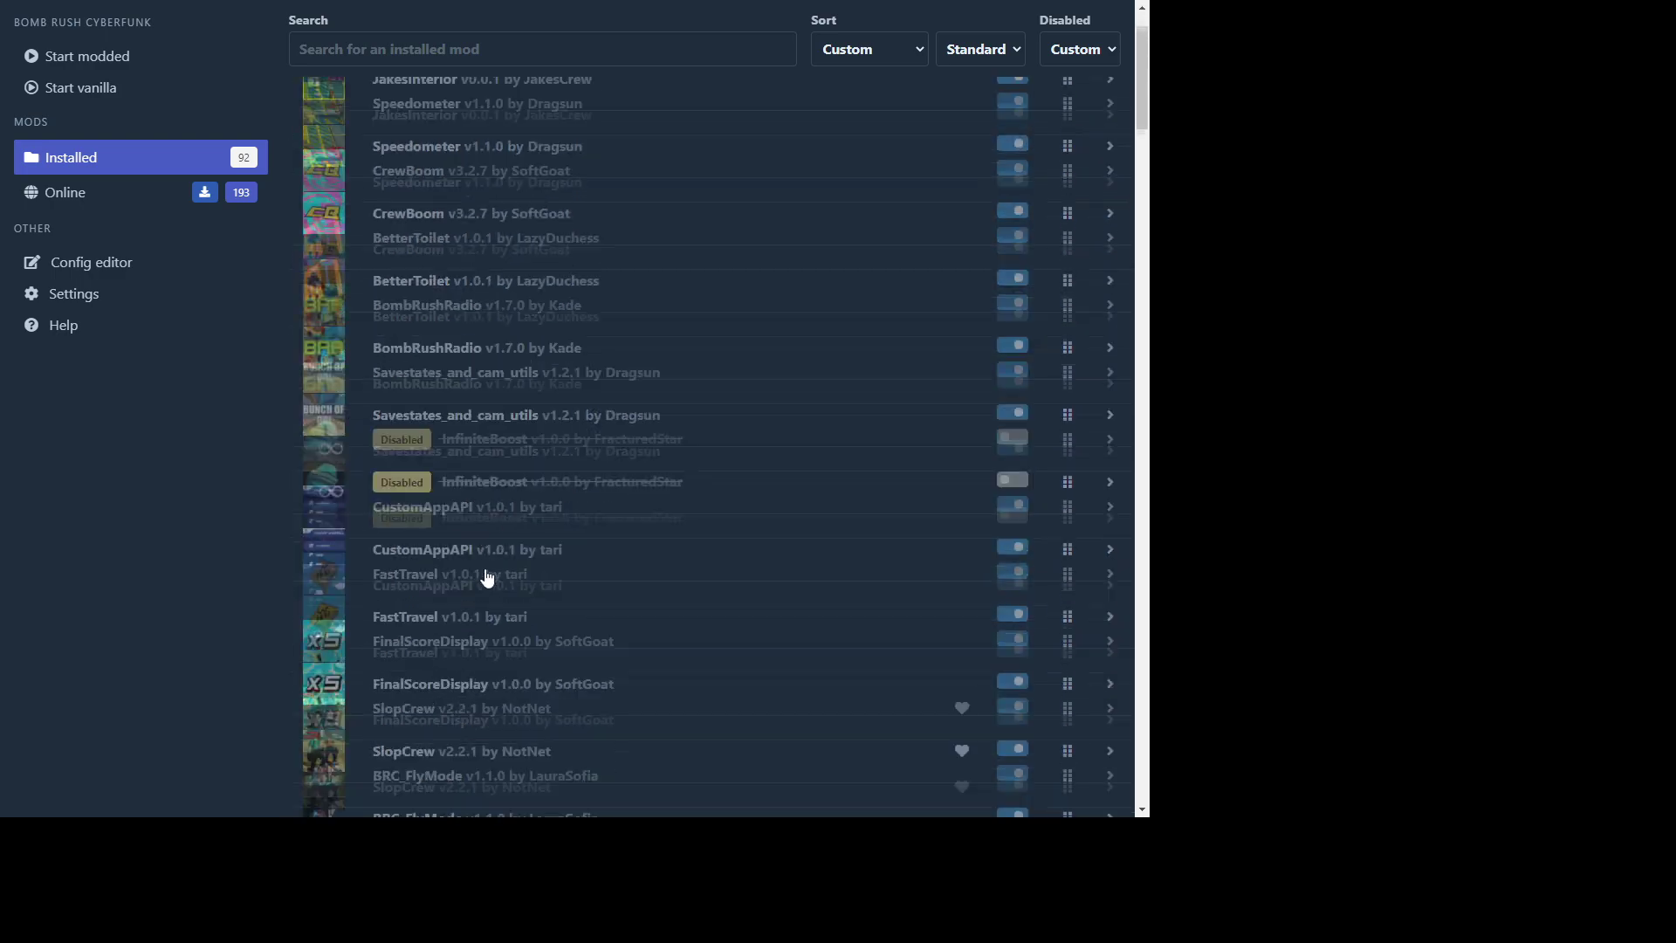
scroll(486, 574, "down", 6)
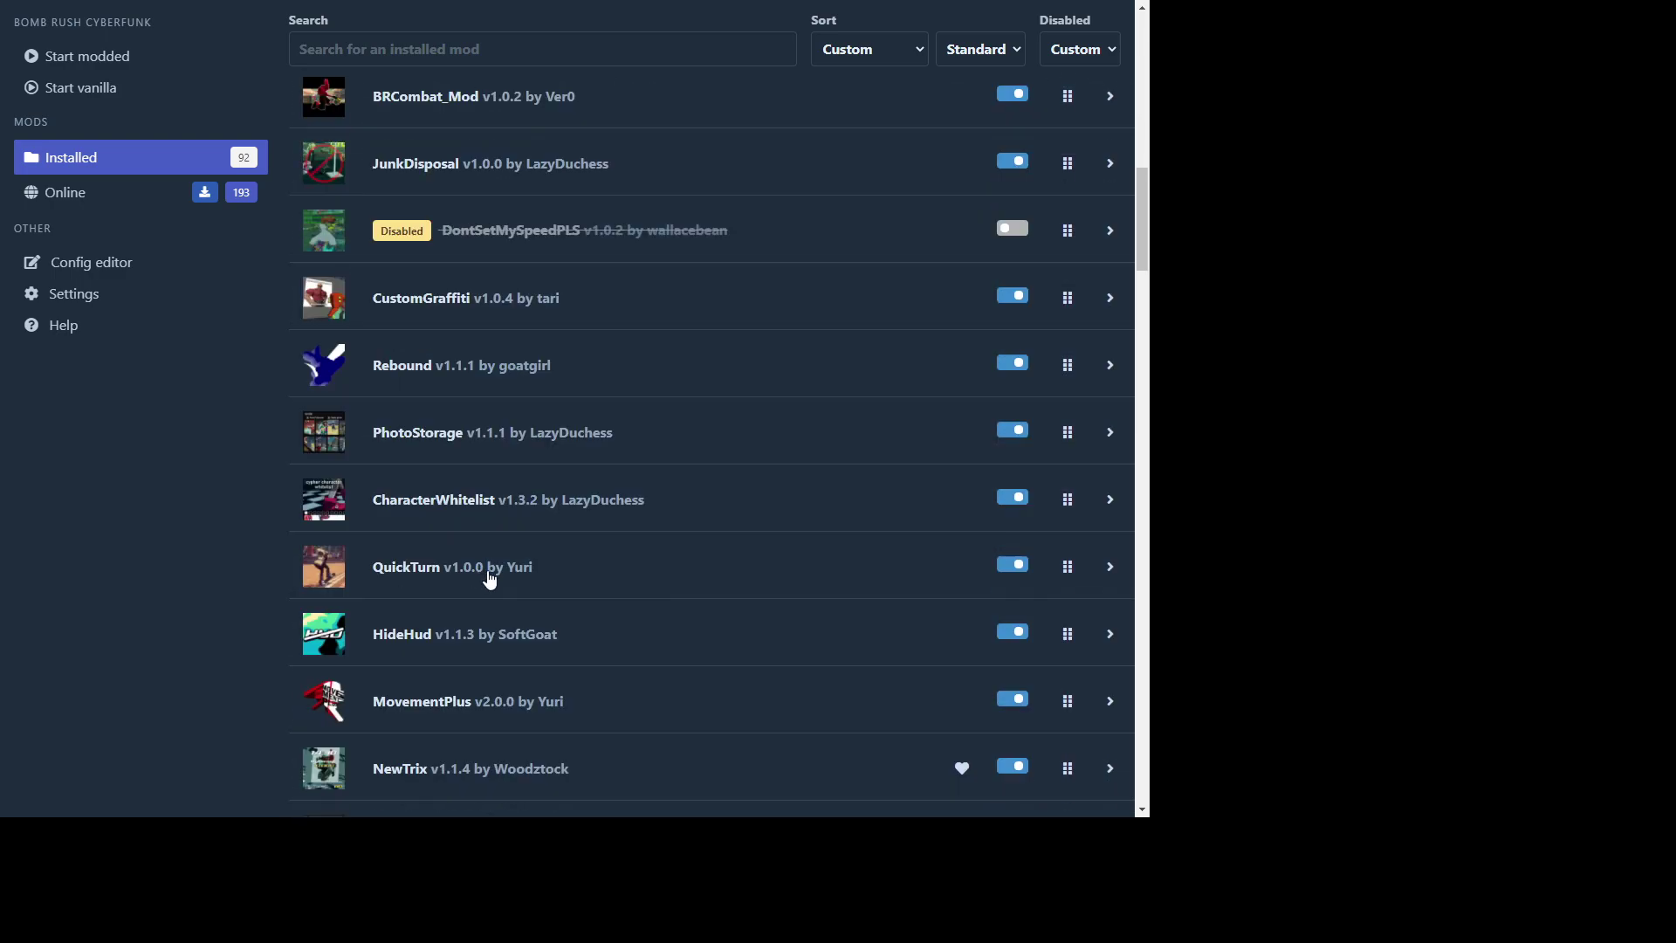
scroll(489, 578, "down", 3)
scroll(484, 584, "up", 17)
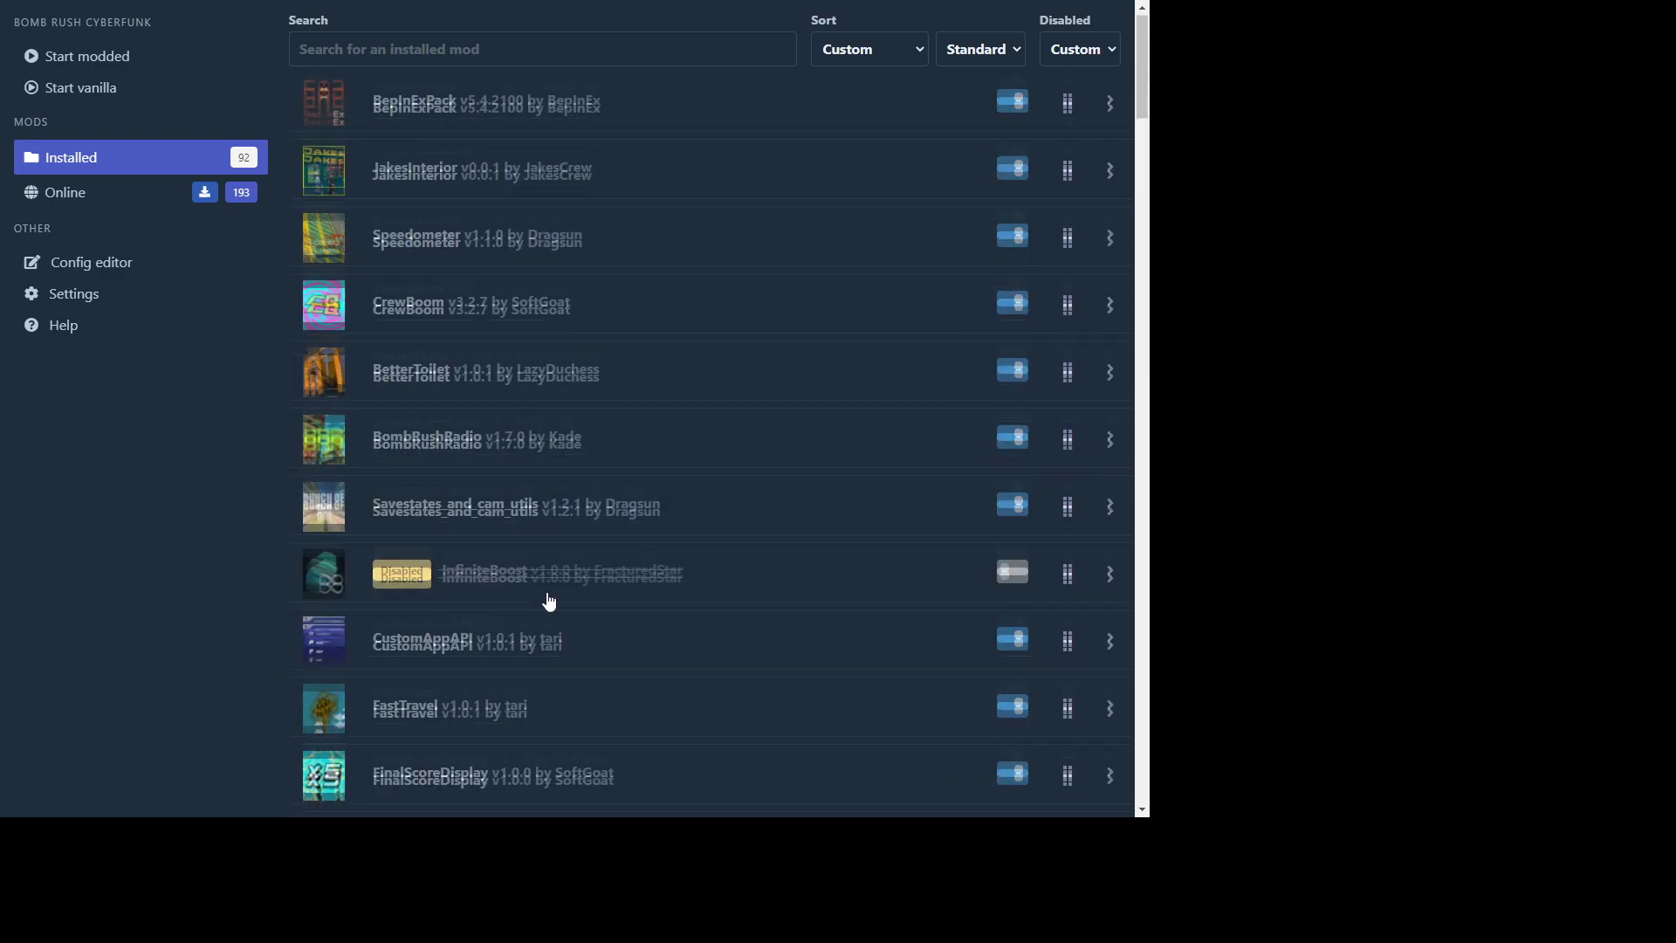
left_click(70, 203)
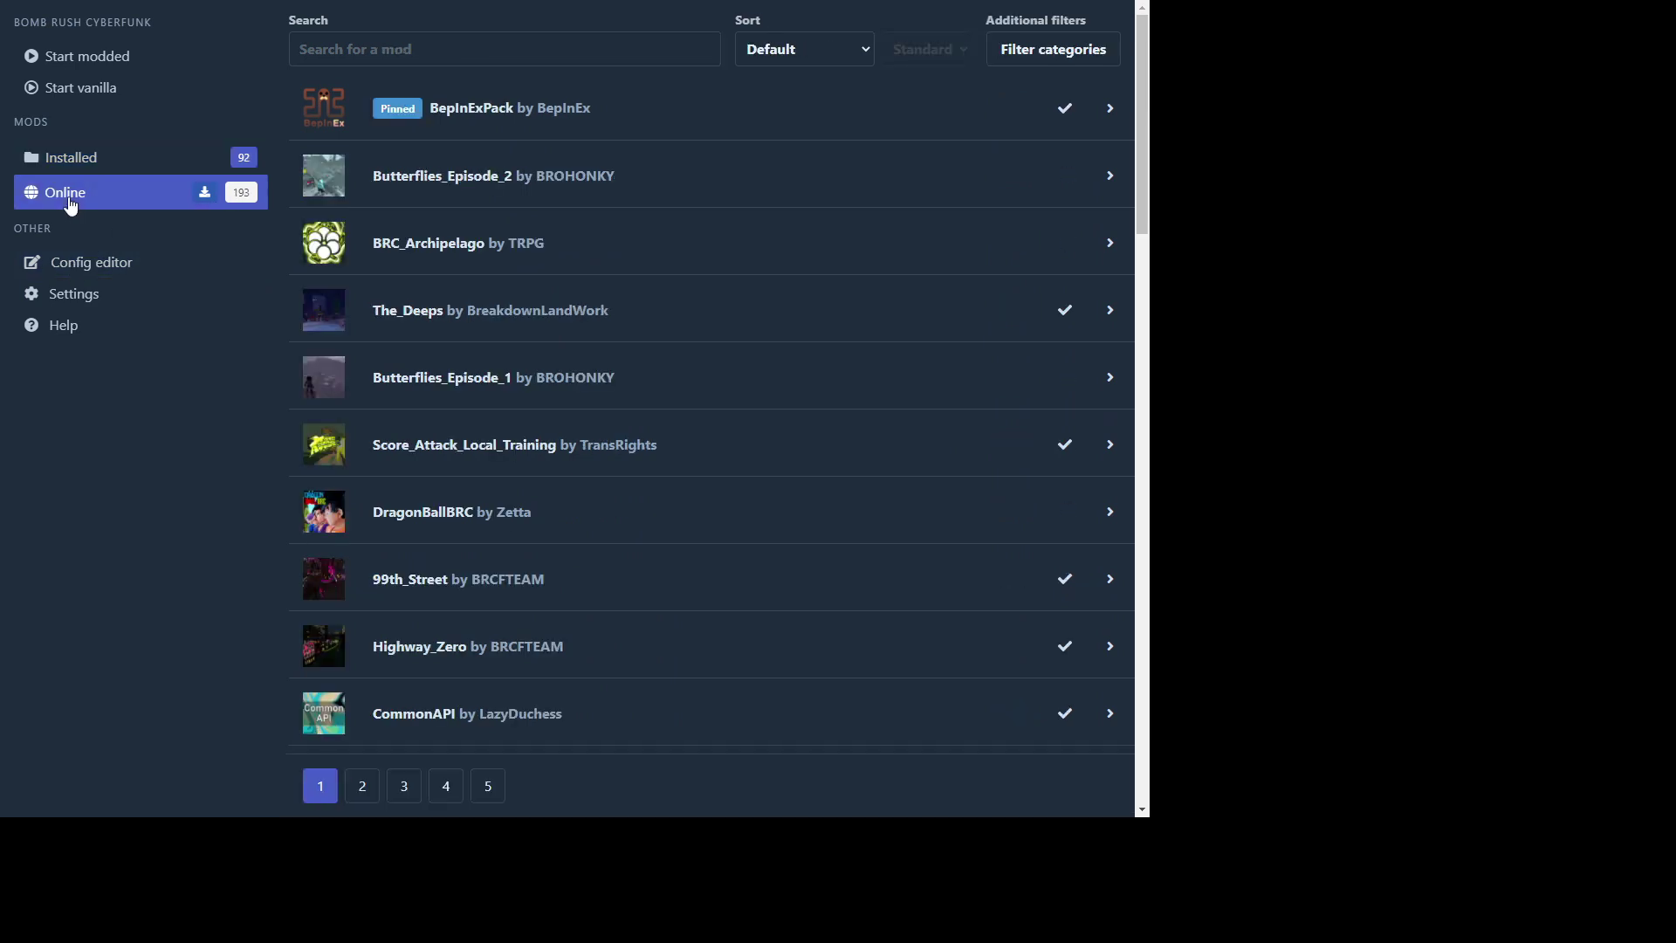
- Scroll through the 193 online Bomb Rush Cyberfunk mods, then focus the search box
left_click(102, 167)
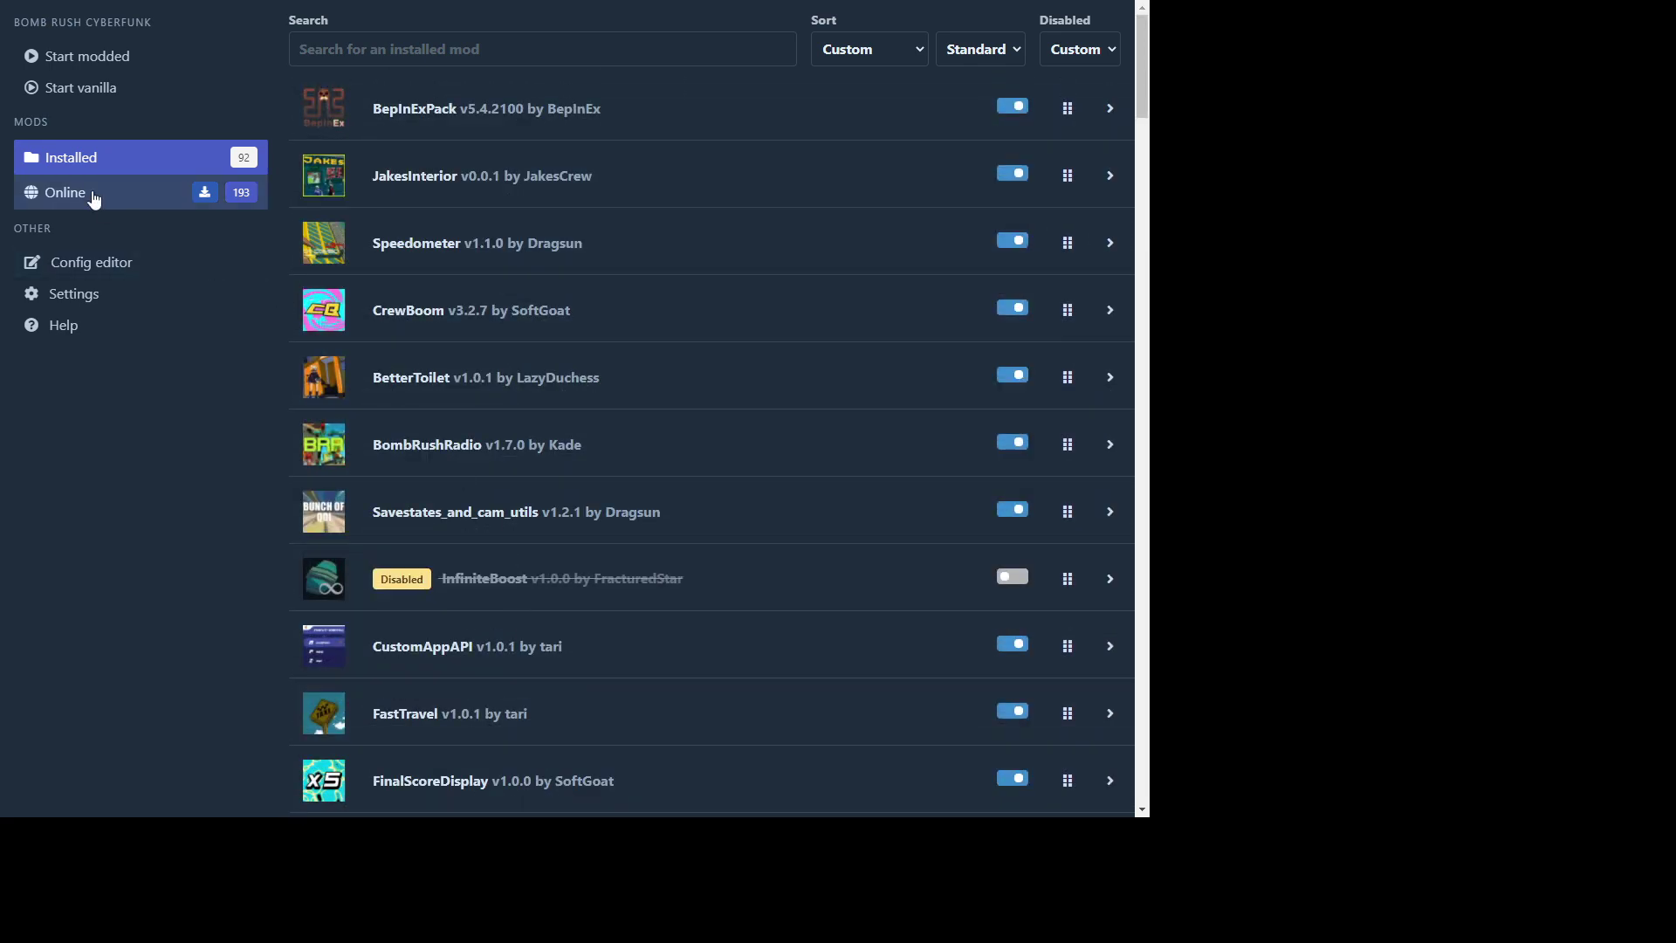
left_click(94, 200)
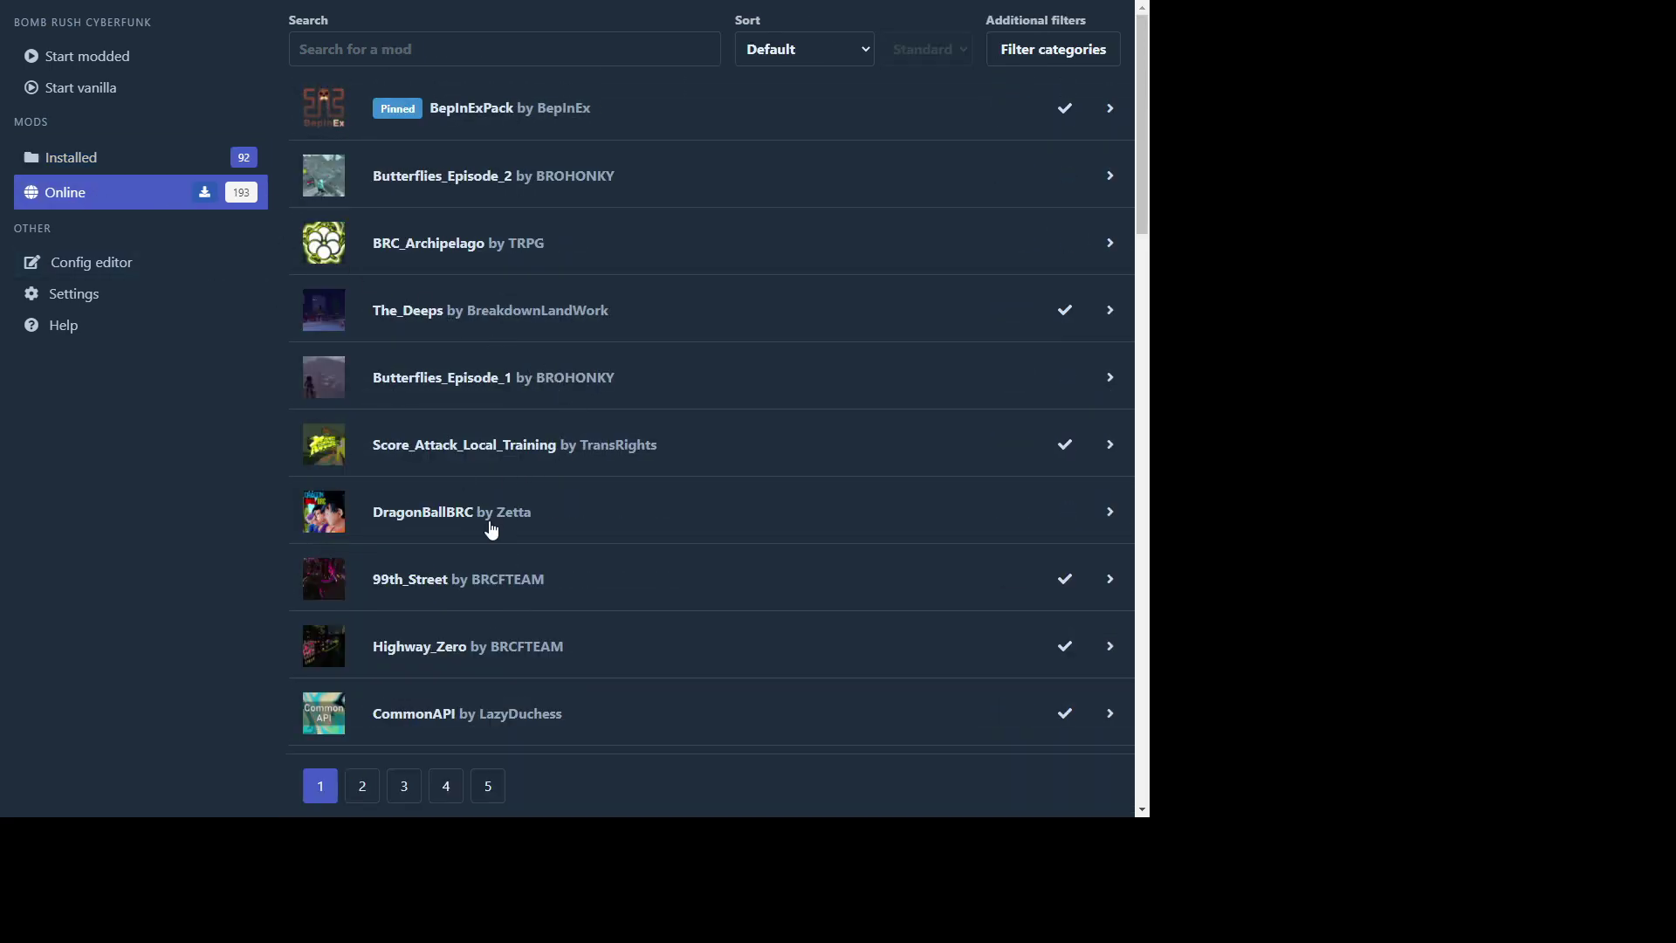
scroll(507, 574, "down", 7)
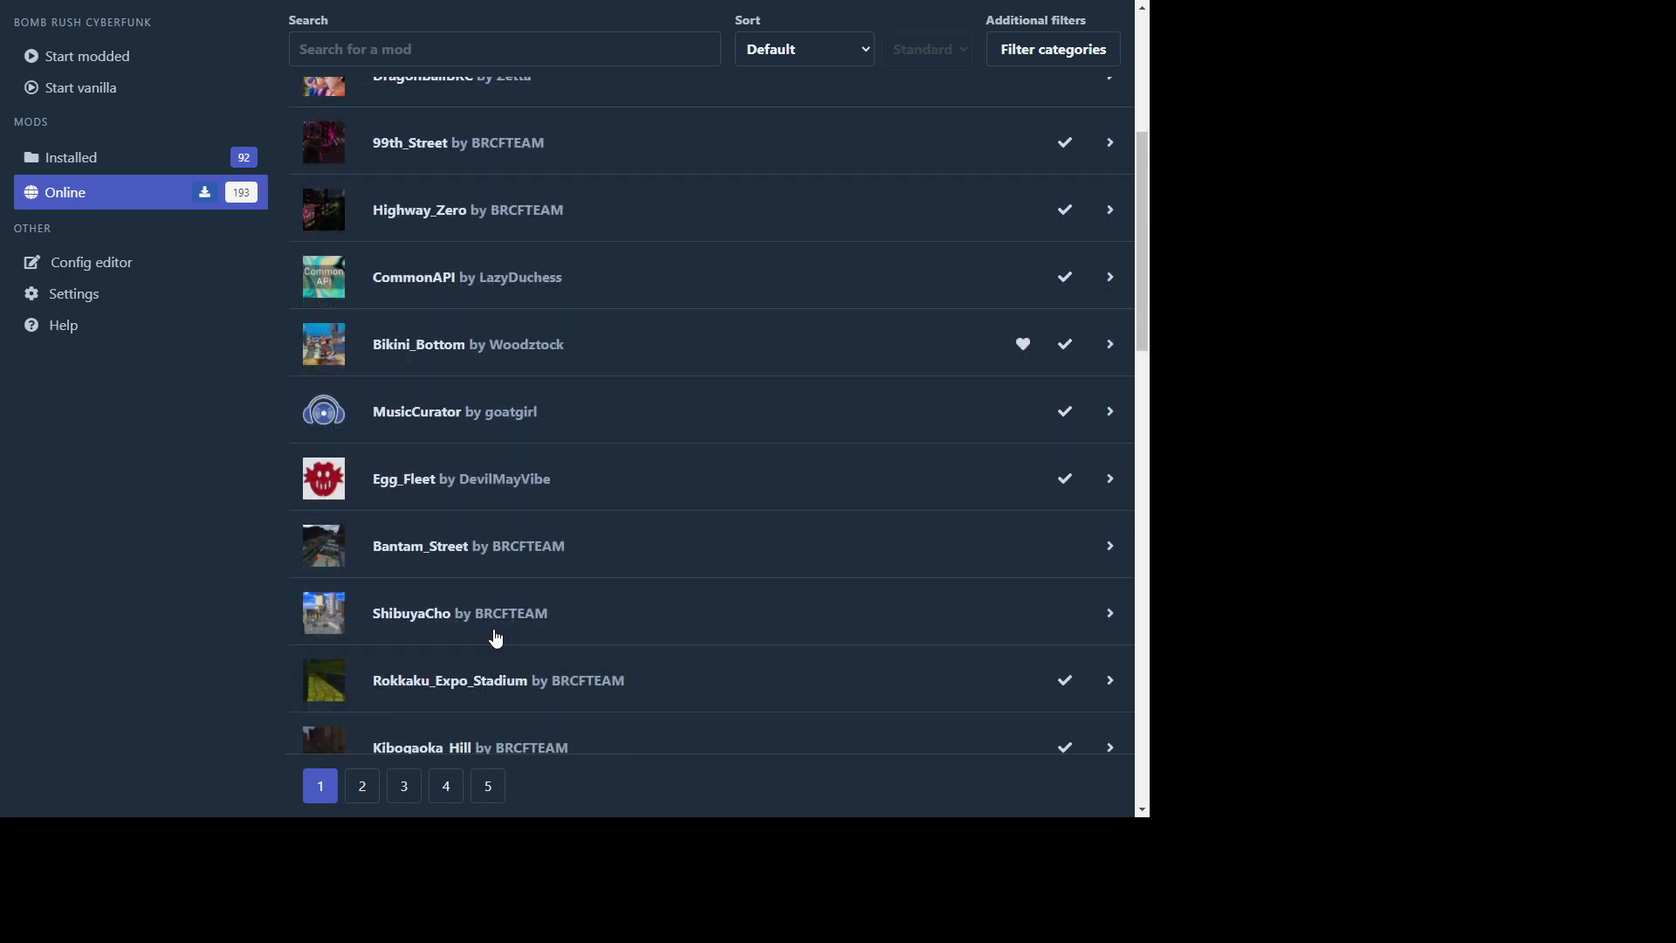
scroll(485, 637, "down", 2)
scroll(480, 638, "up", 9)
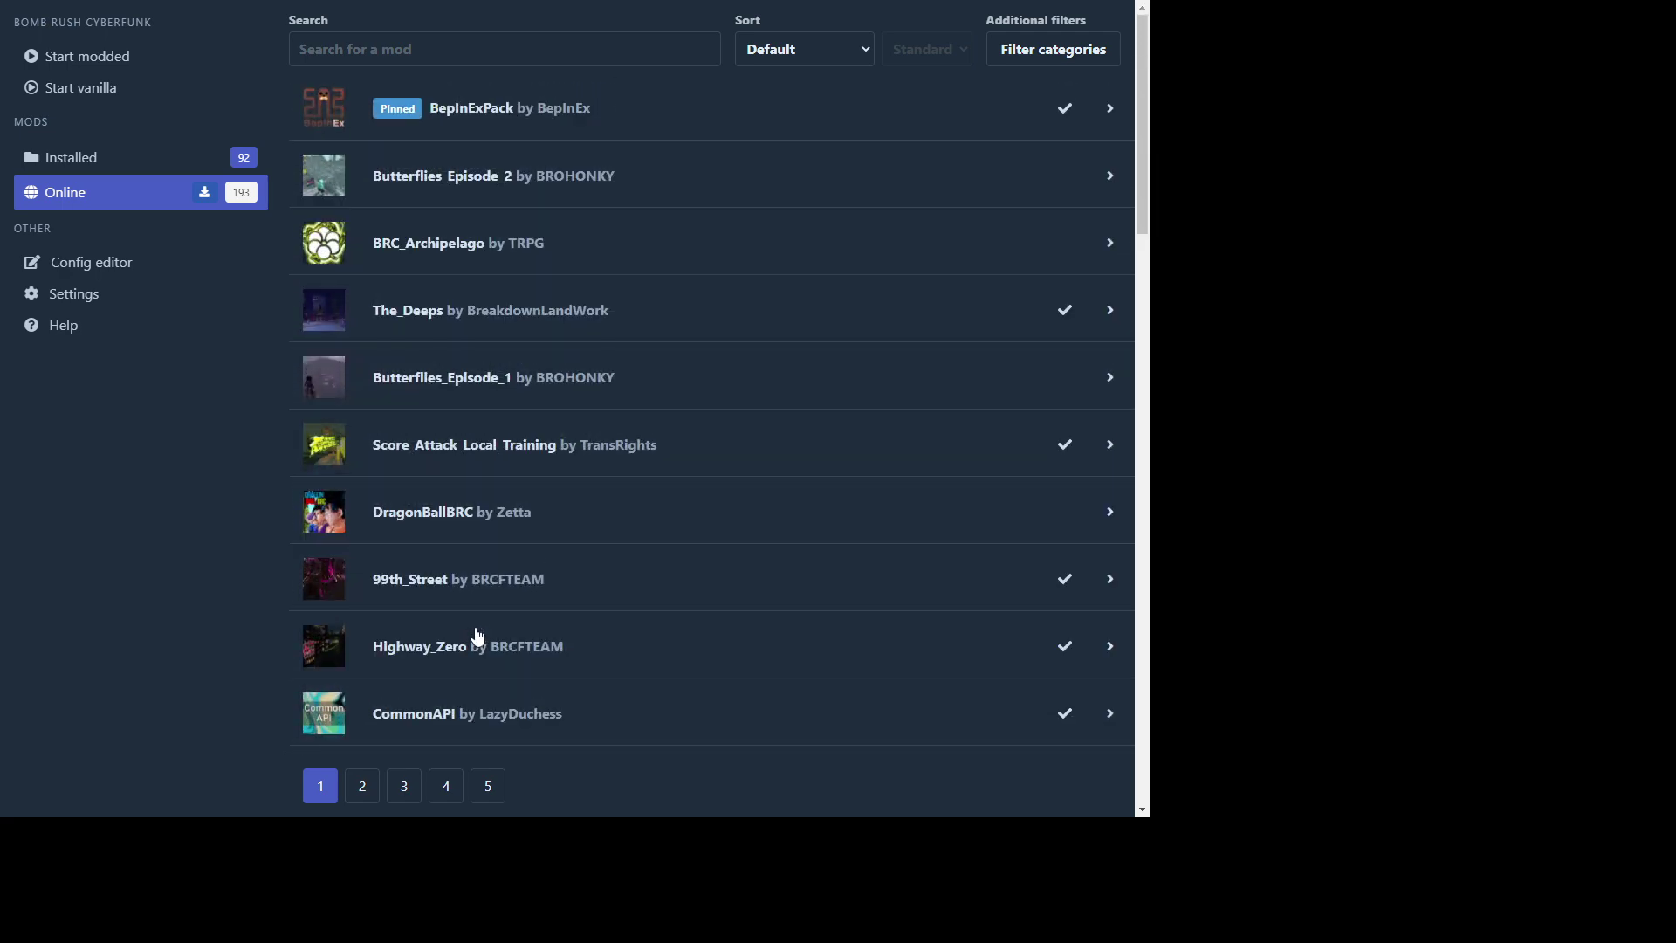
scroll(479, 635, "down", 7)
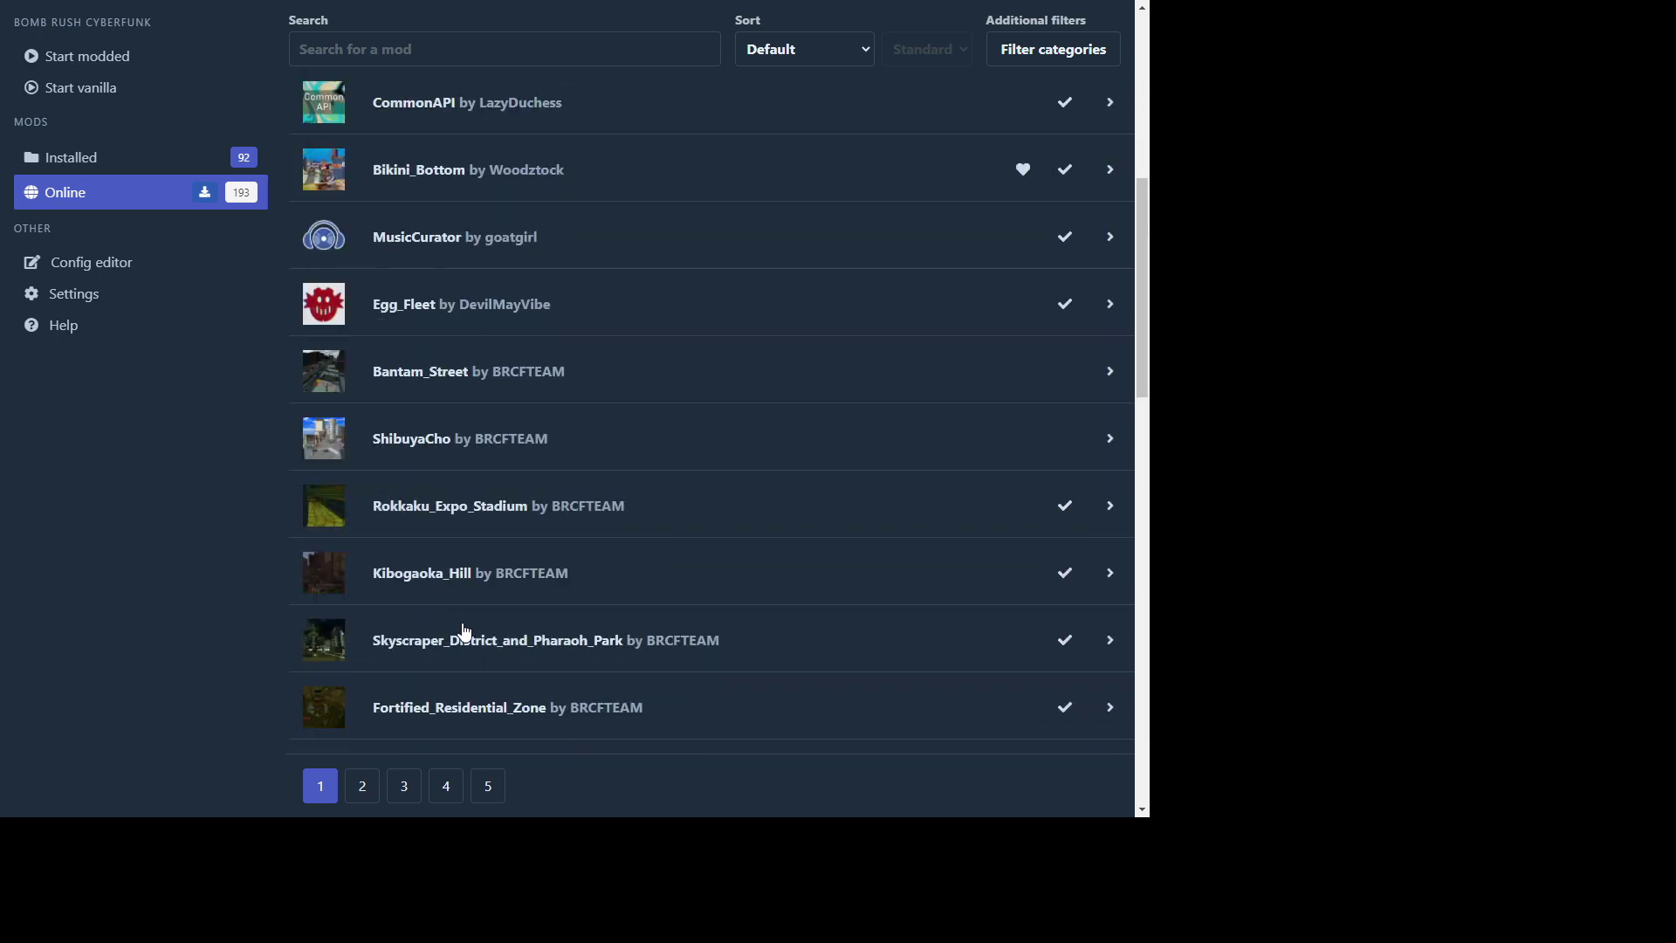
scroll(463, 630, "down", 5)
scroll(450, 494, "down", 2)
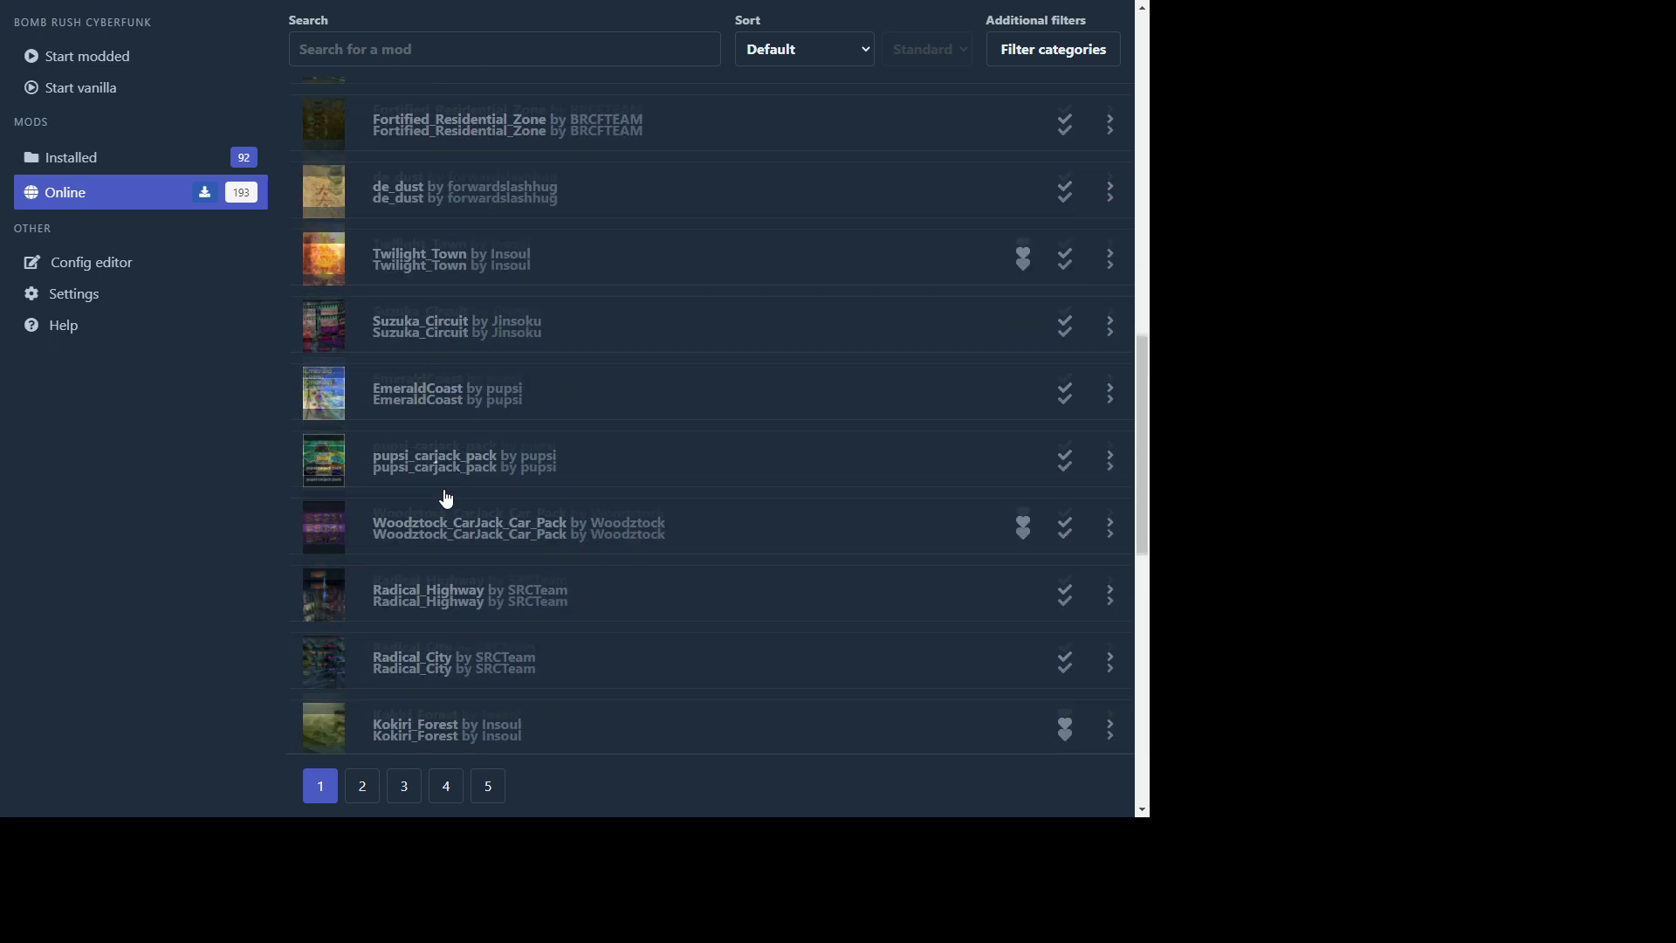
scroll(445, 498, "up", 12)
scroll(439, 504, "up", 4)
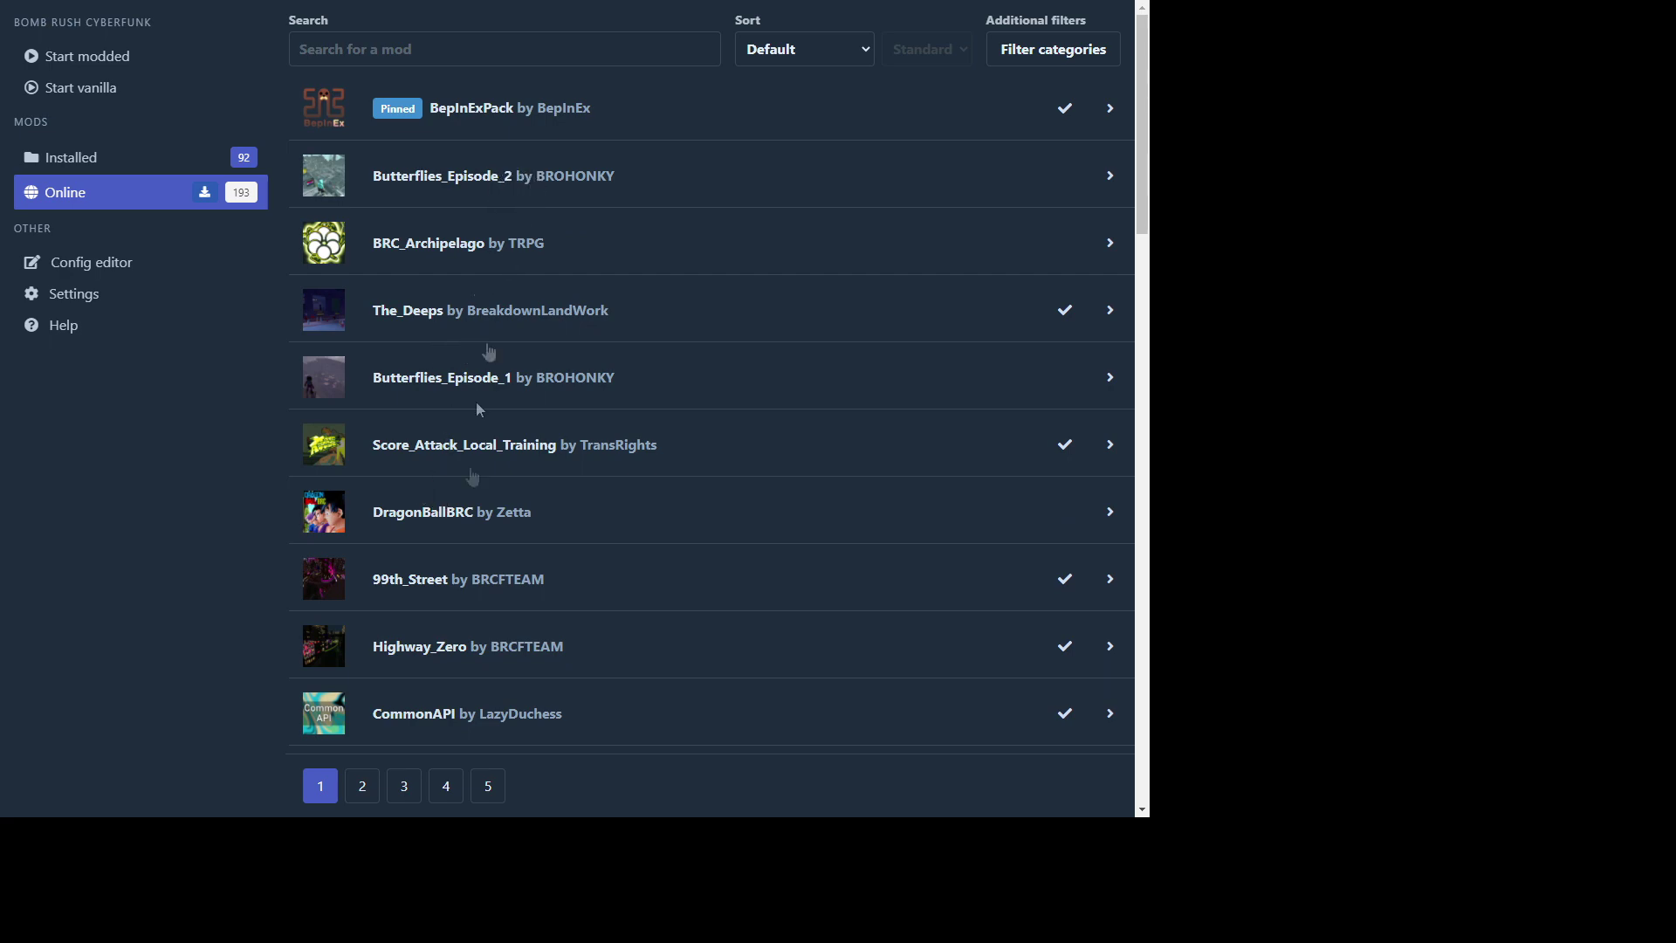
scroll(455, 630, "down", 18)
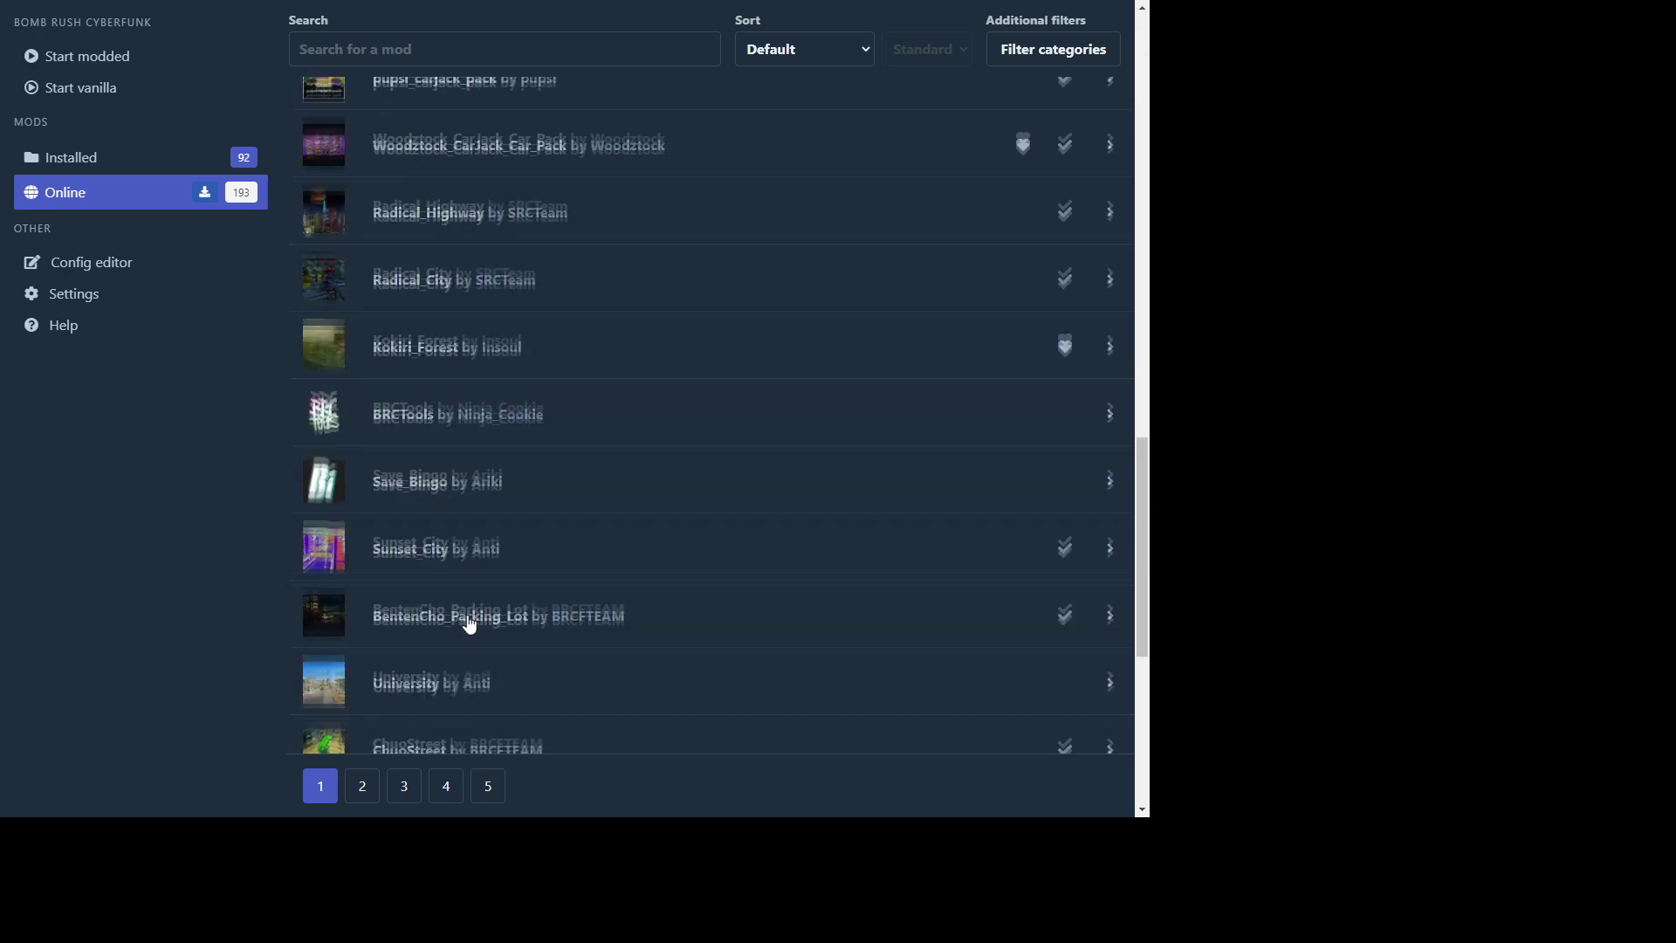
scroll(462, 616, "down", 2)
scroll(458, 602, "up", 15)
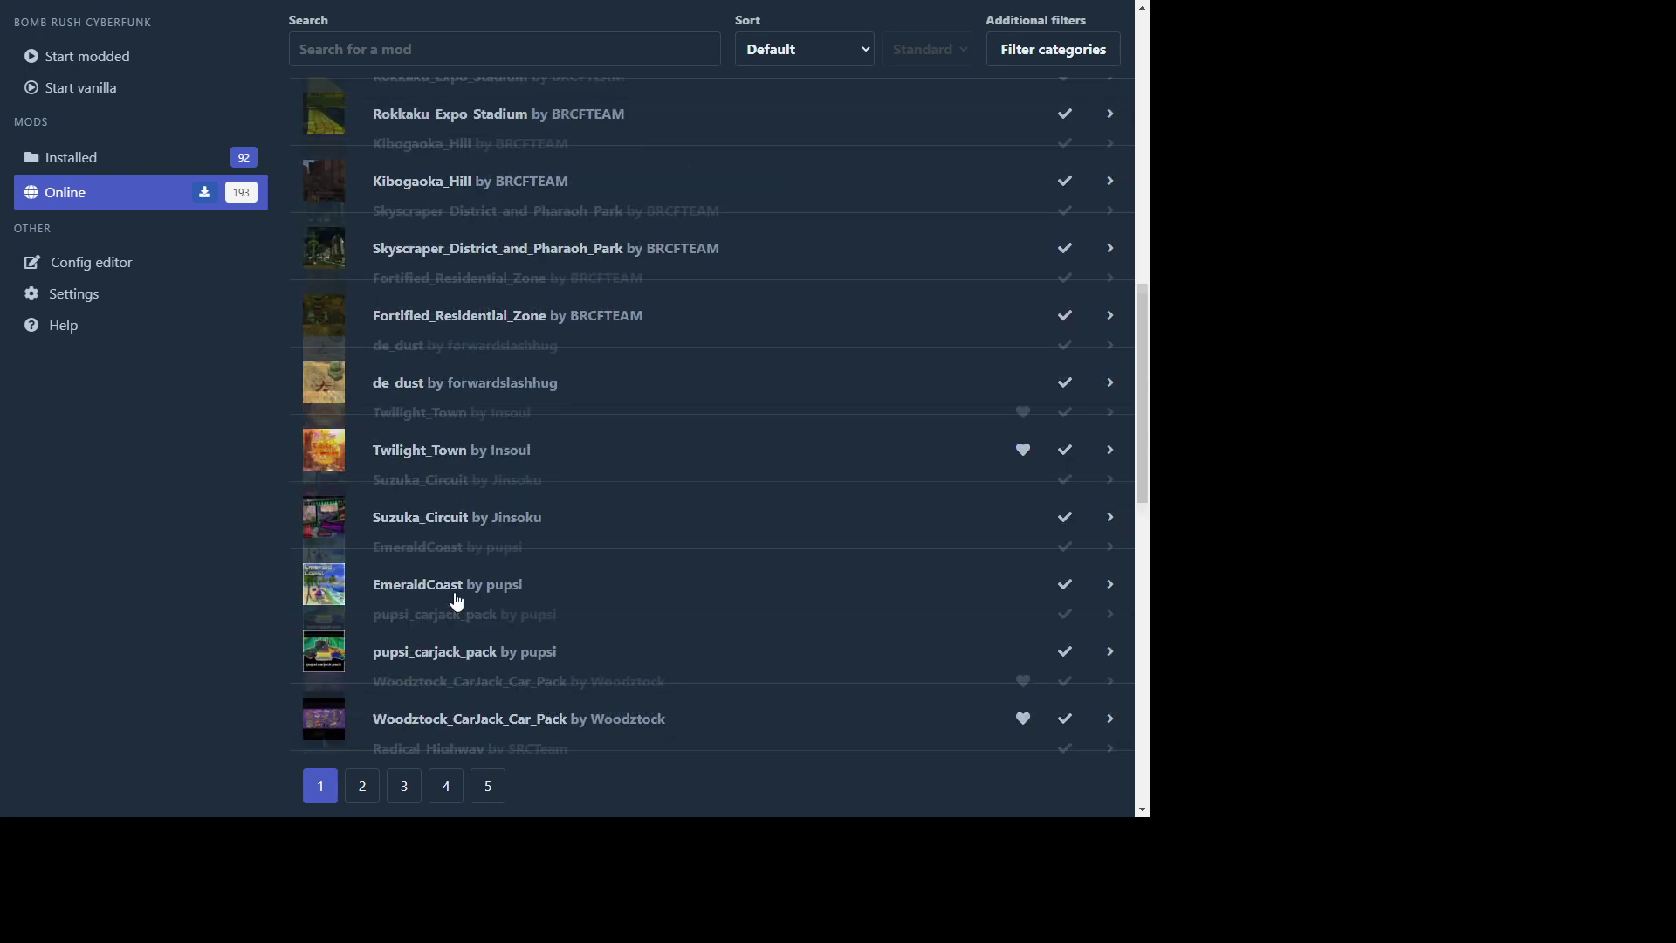
scroll(457, 600, "up", 3)
left_click(367, 48)
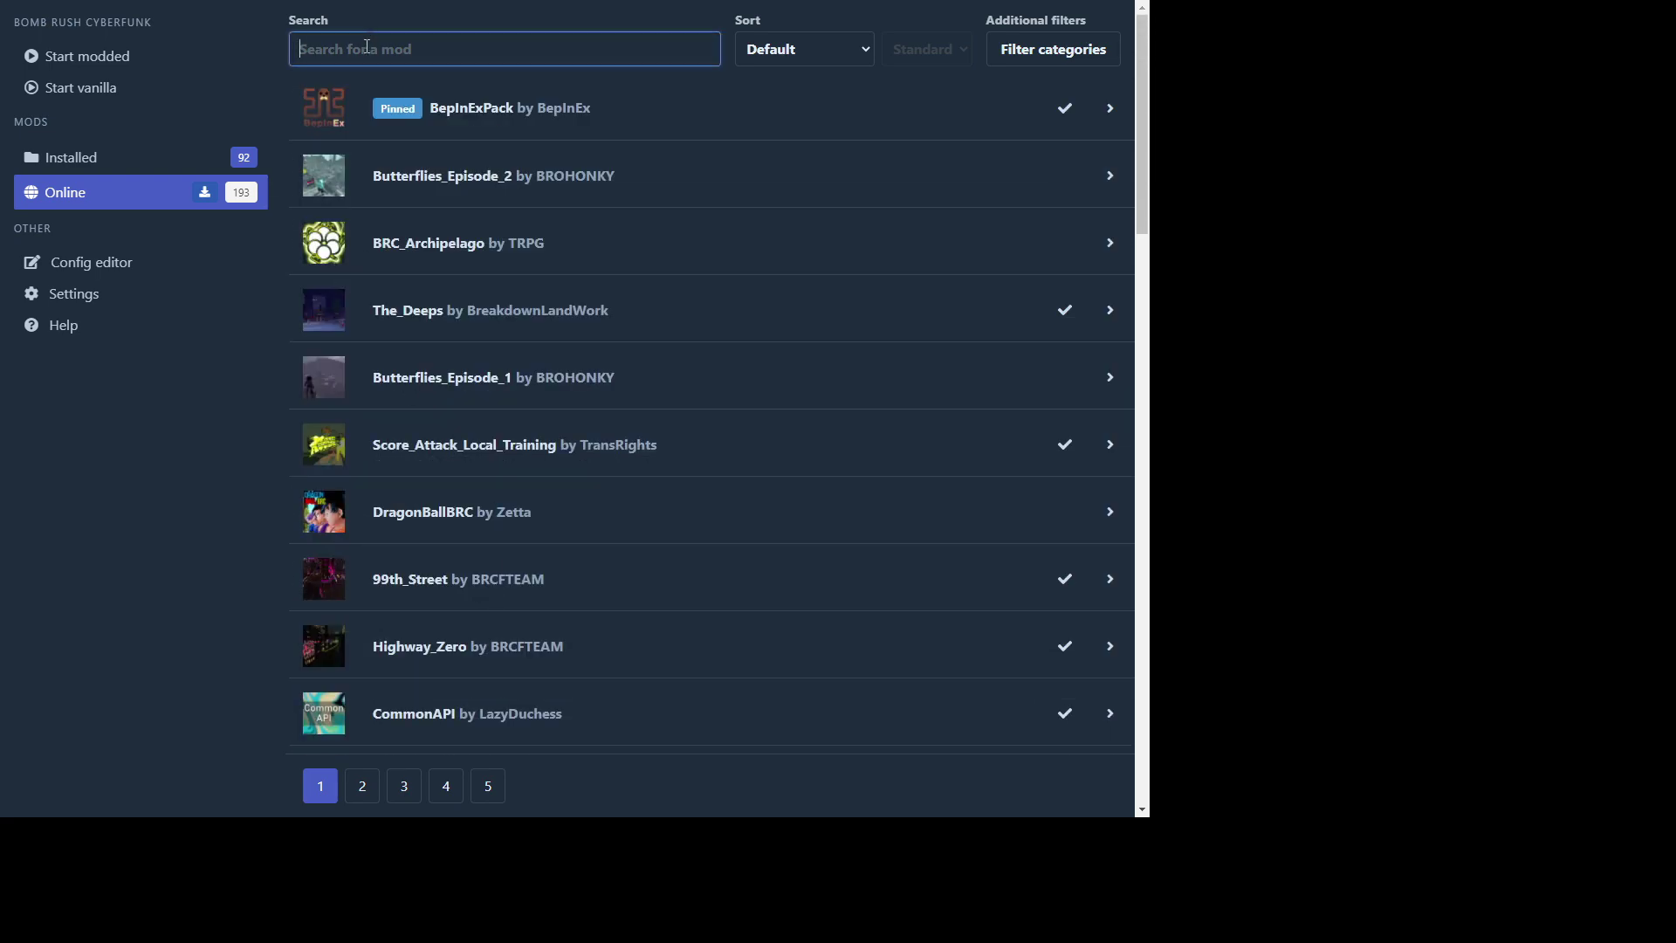
- Search the online mods for 'slop' and expand SlopCrew, showing 65370 downloads
type("slop")
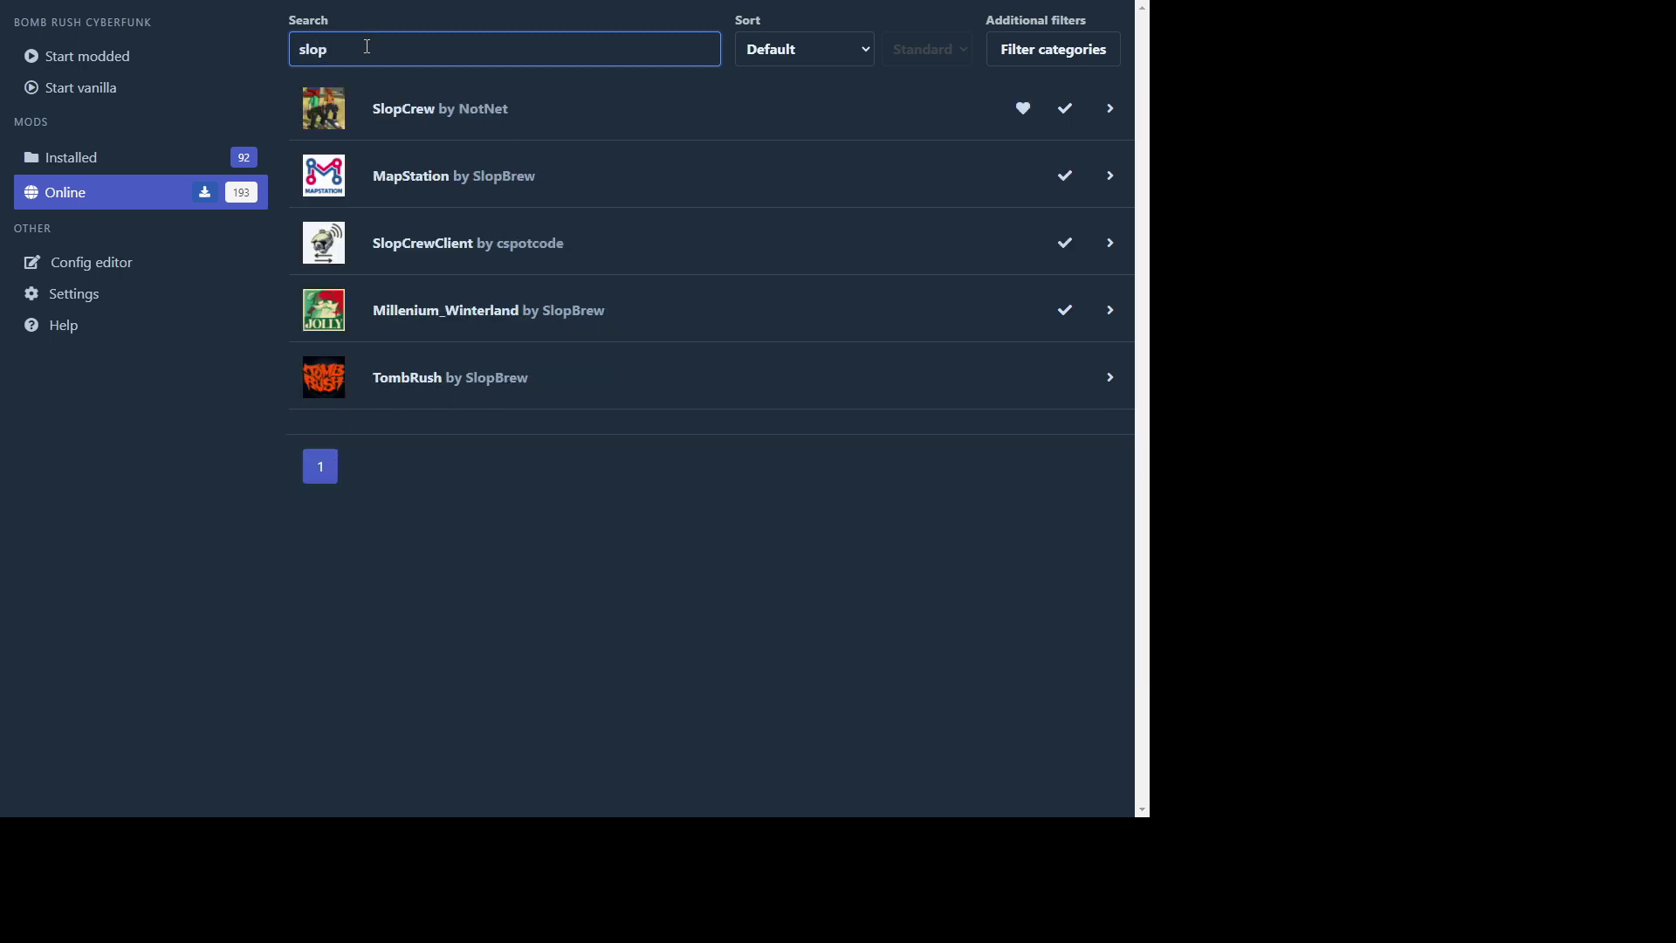
left_click(481, 119)
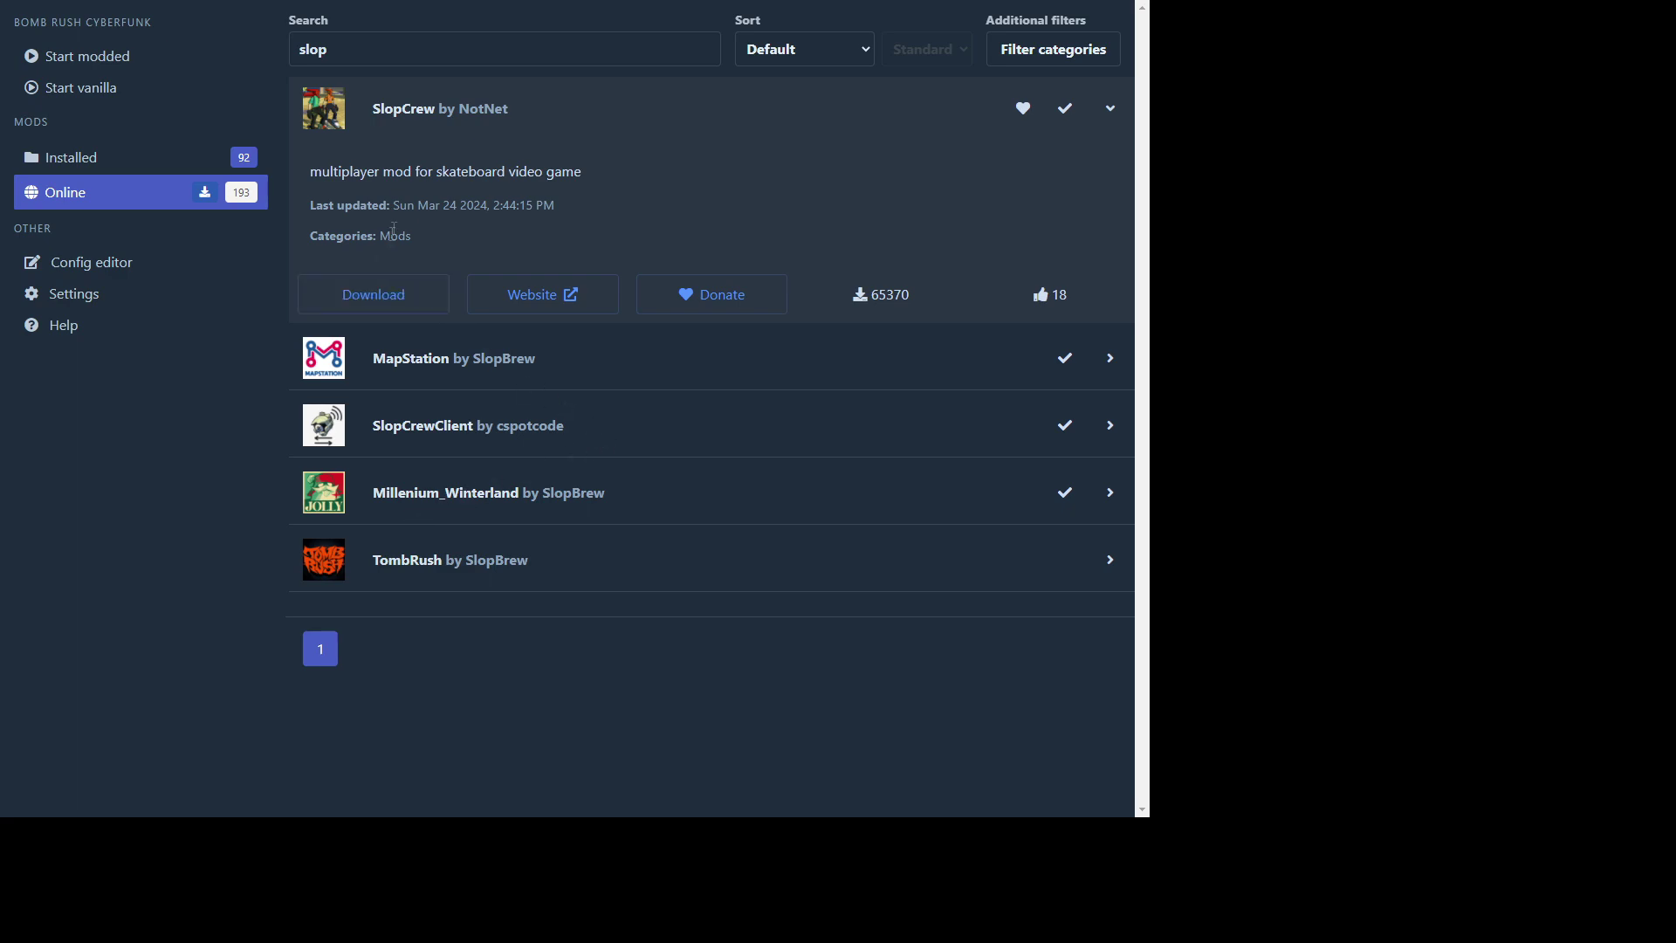
- Show the installed mods and scroll down to expand SlopCrew's row
left_click(137, 164)
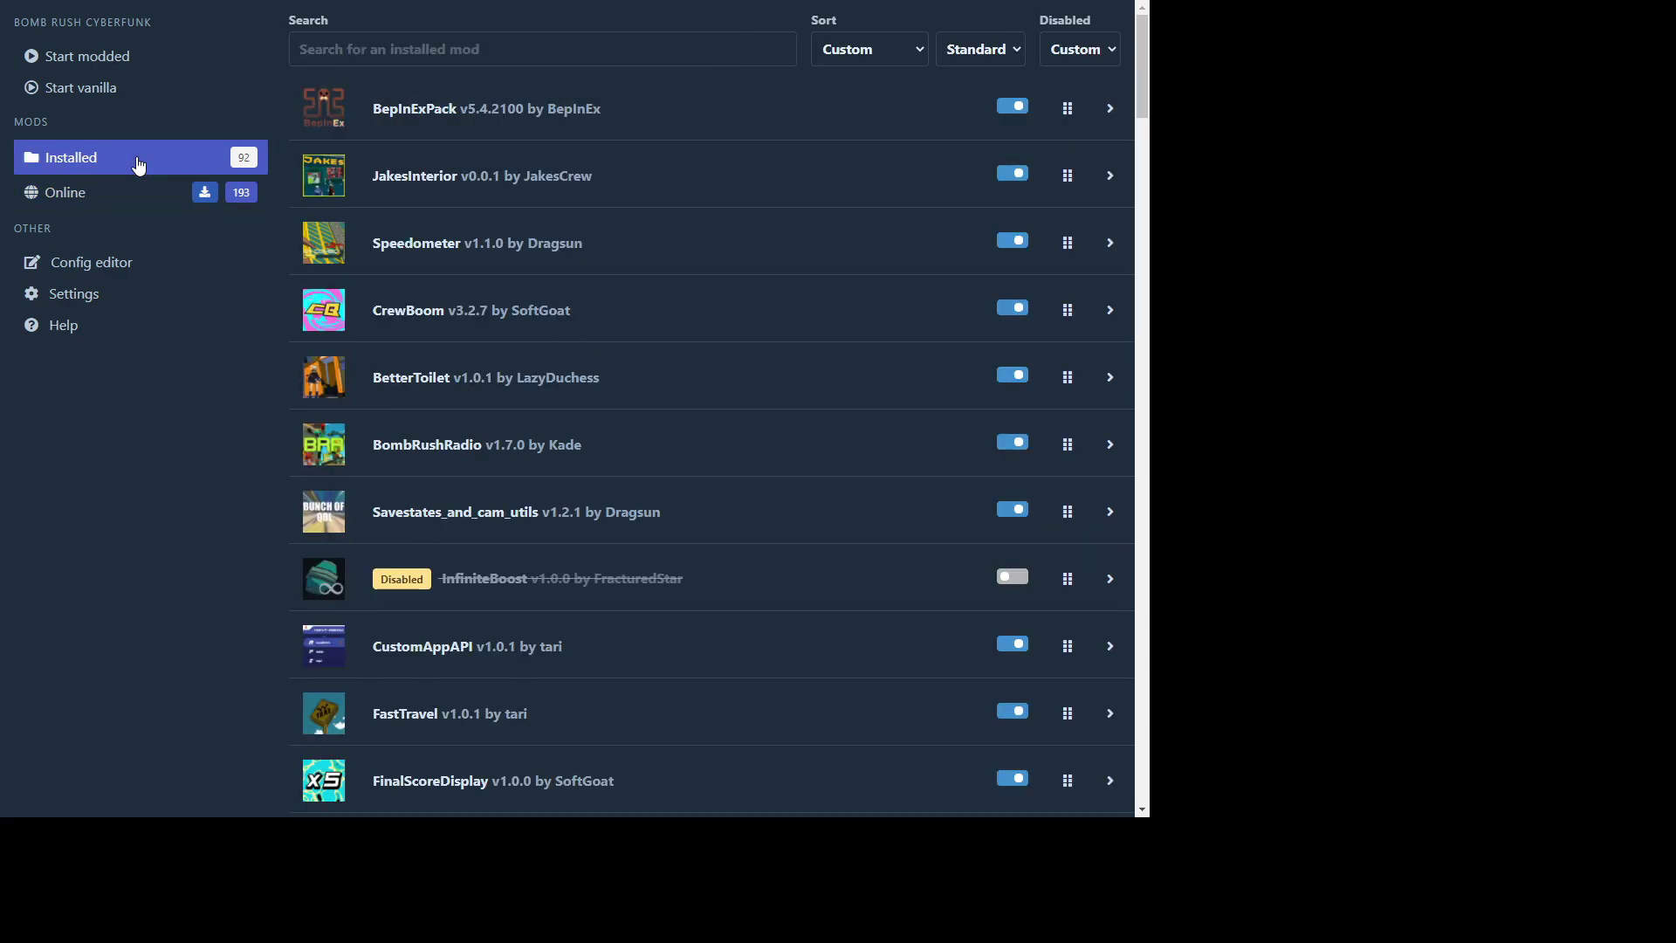
scroll(1103, 161, "down", 10)
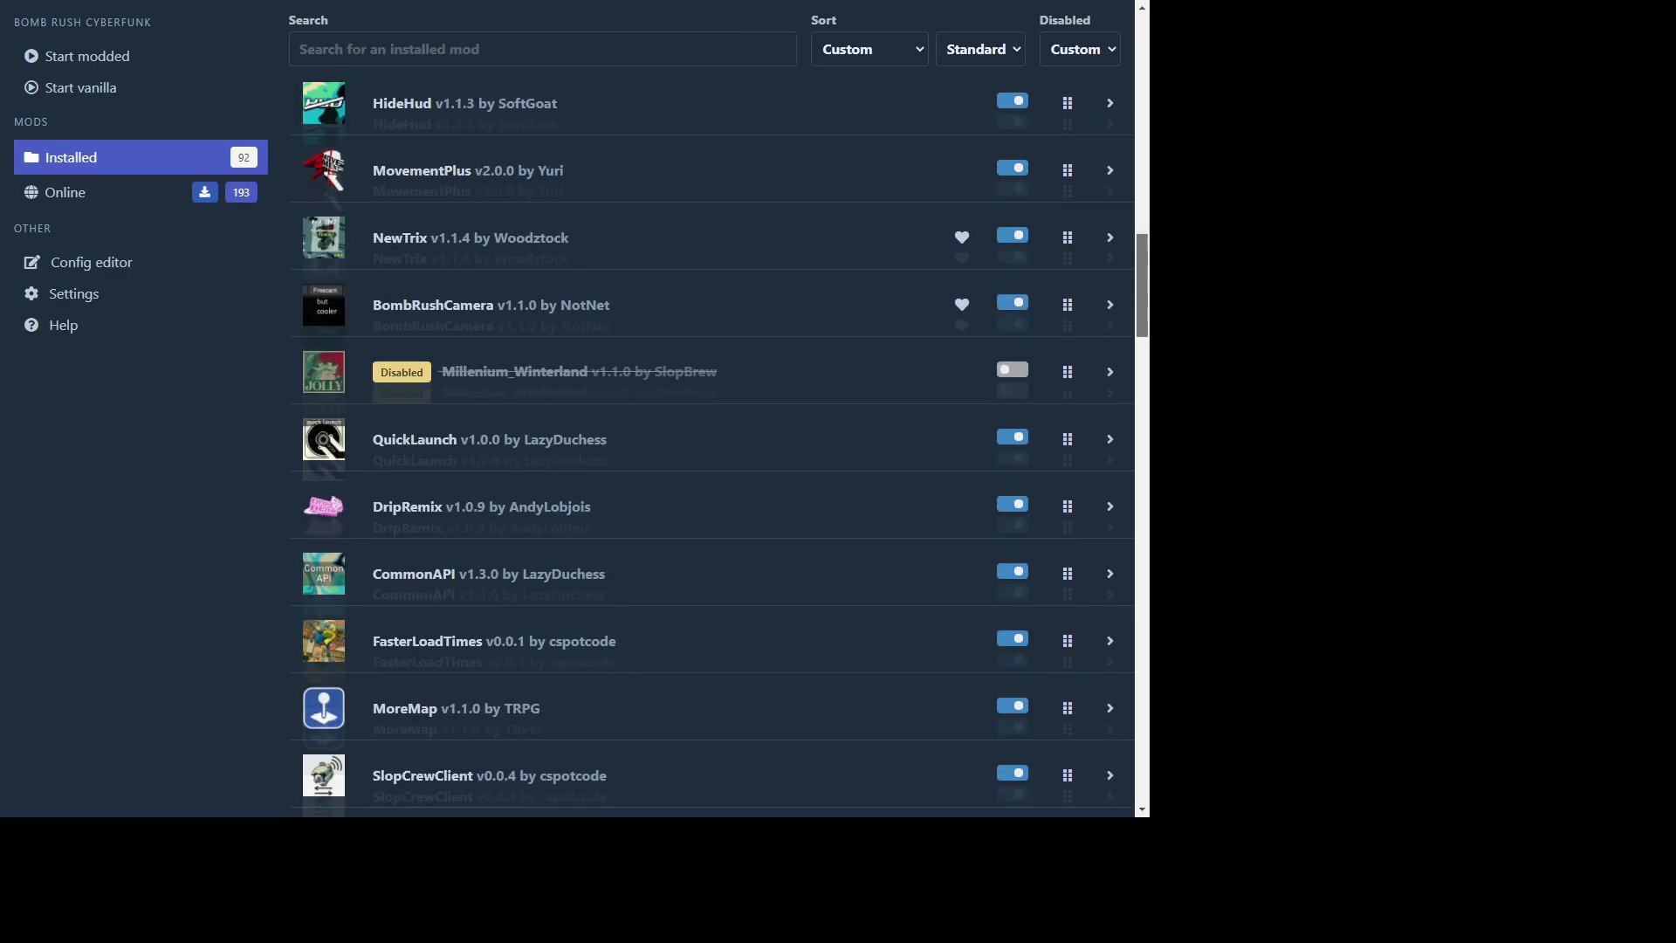
scroll(715, 445, "up", 8)
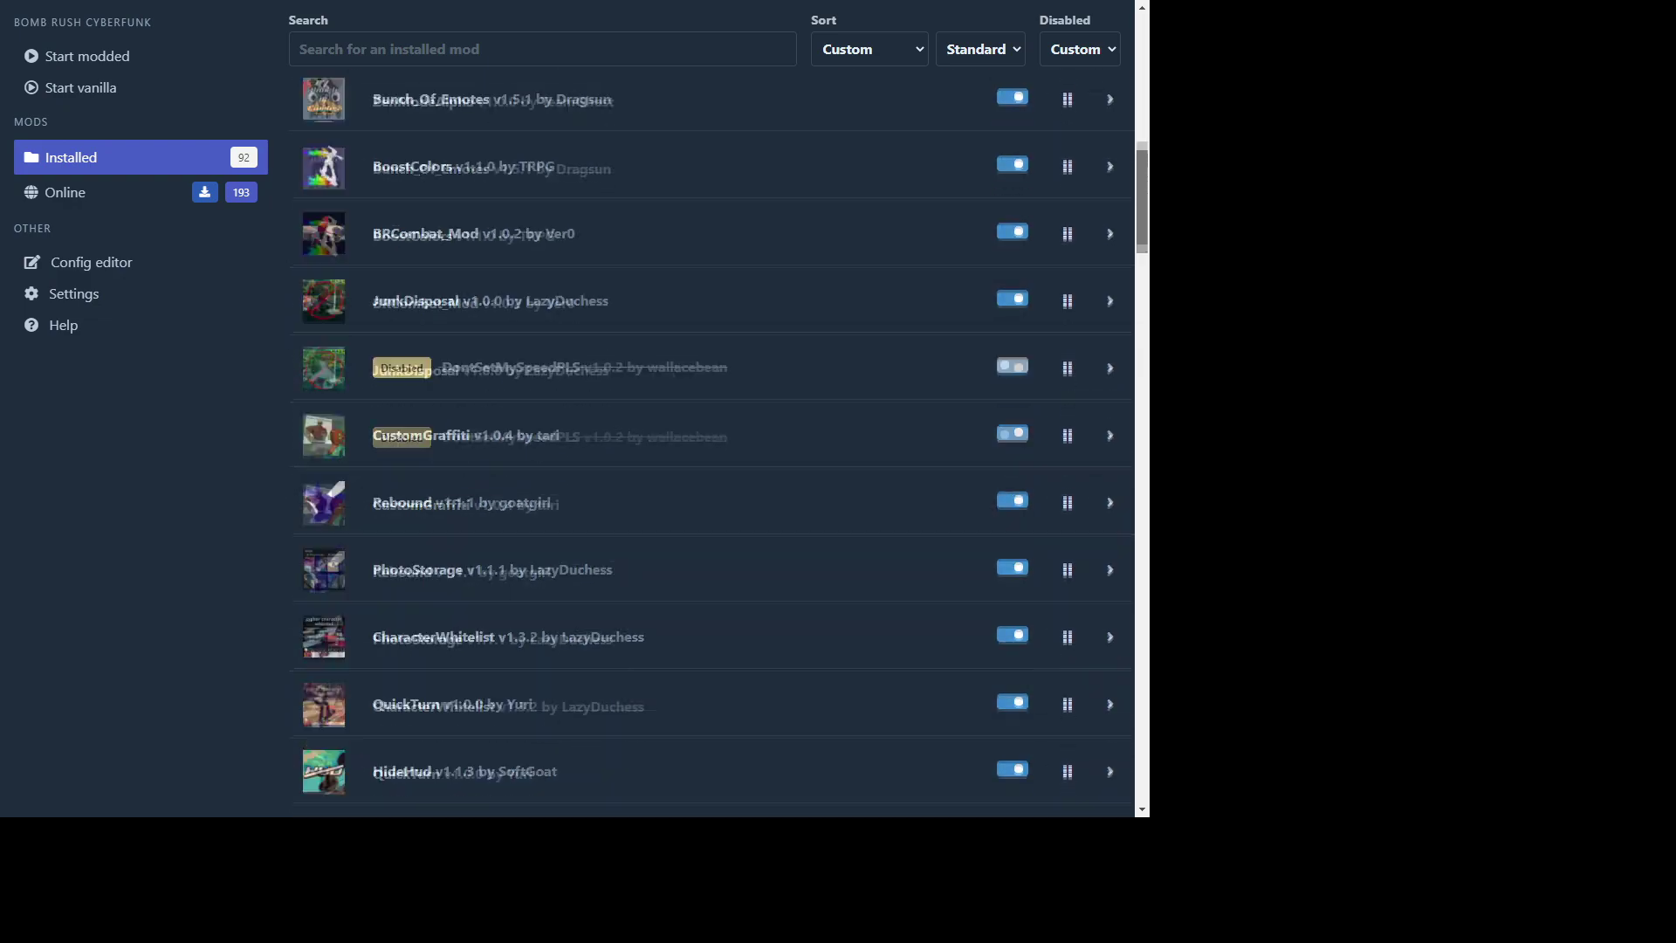
scroll(1110, 515, "down", 20)
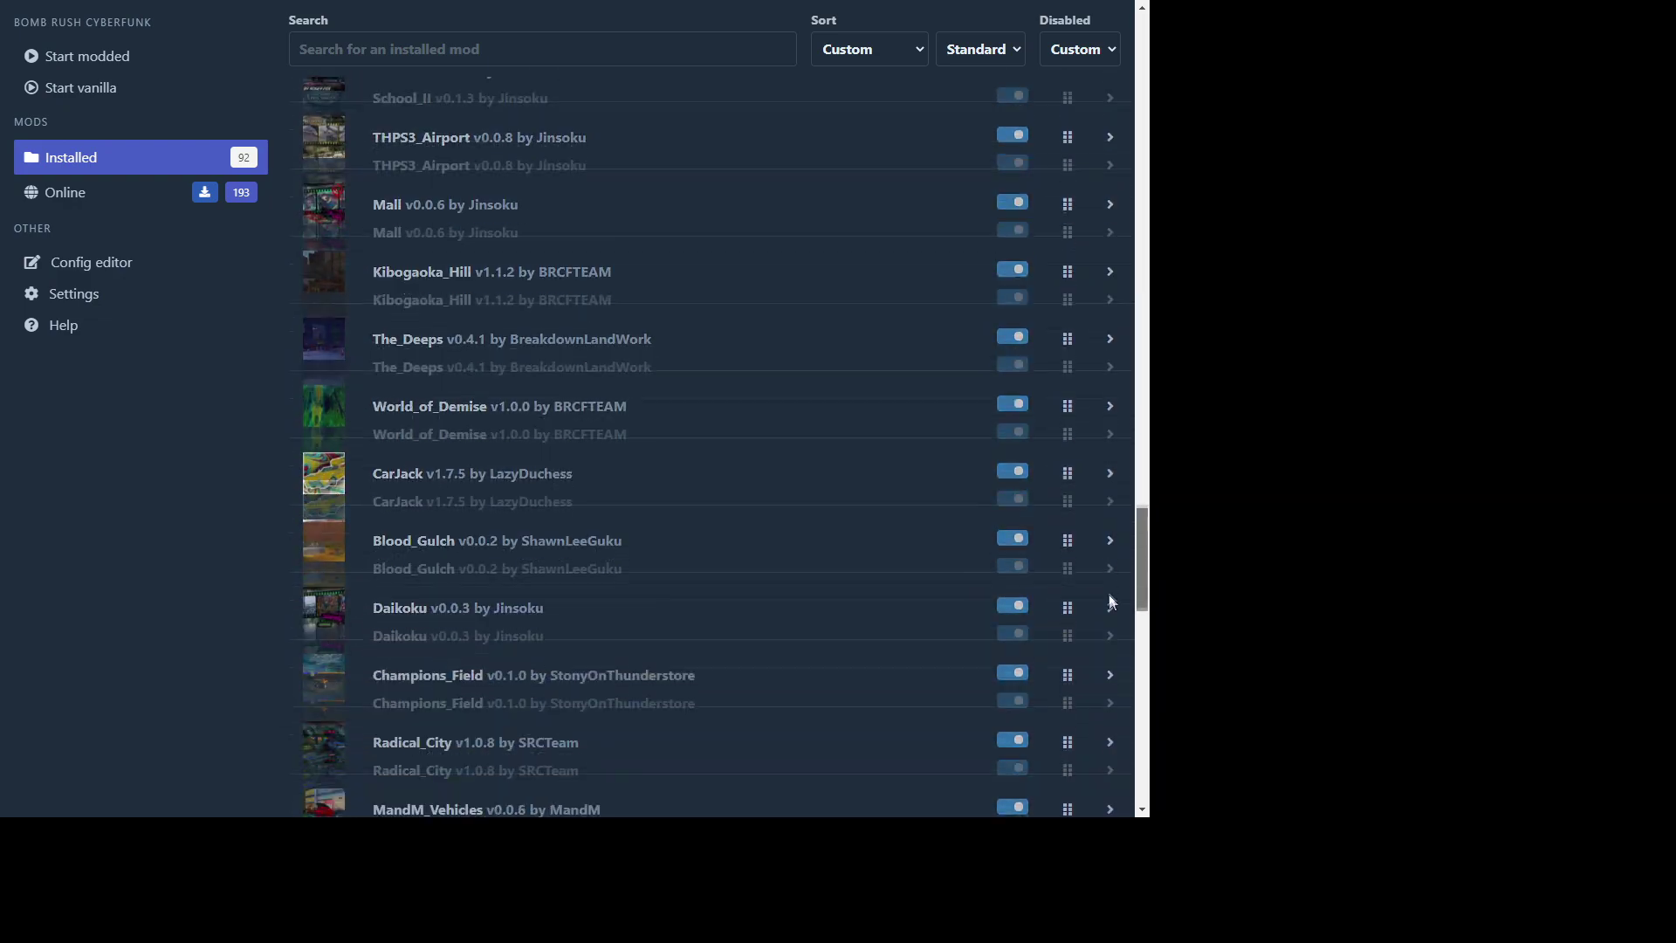
scroll(1112, 602, "down", 20)
scroll(1020, 244, "up", 20)
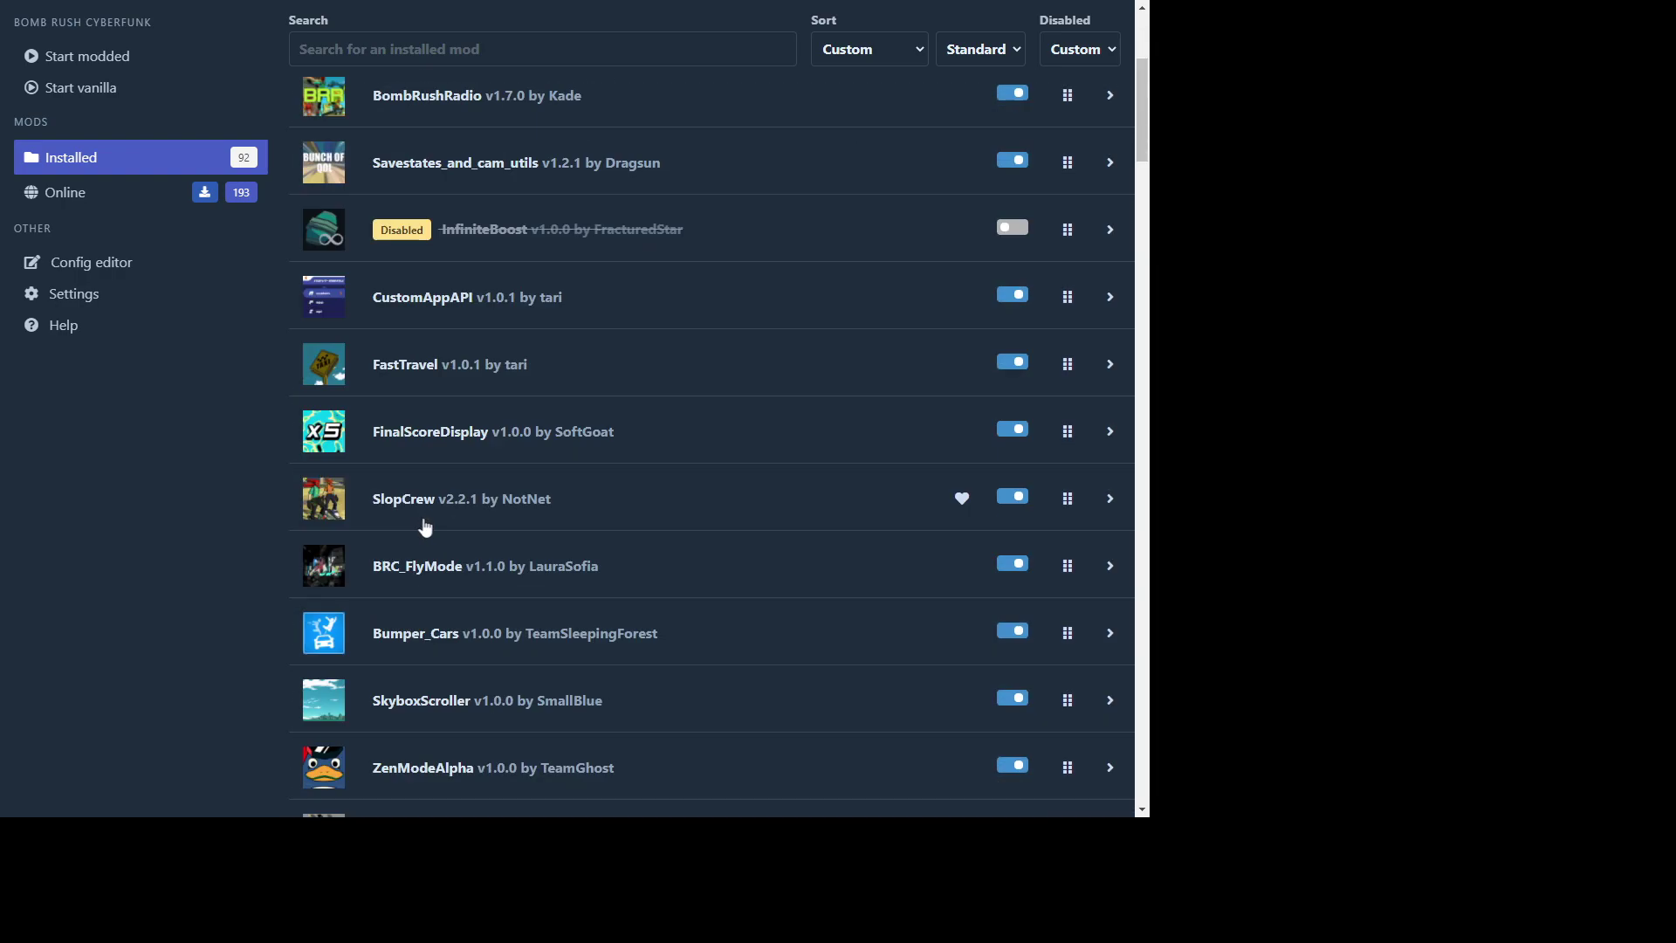
scroll(422, 527, "down", 2)
left_click(480, 331)
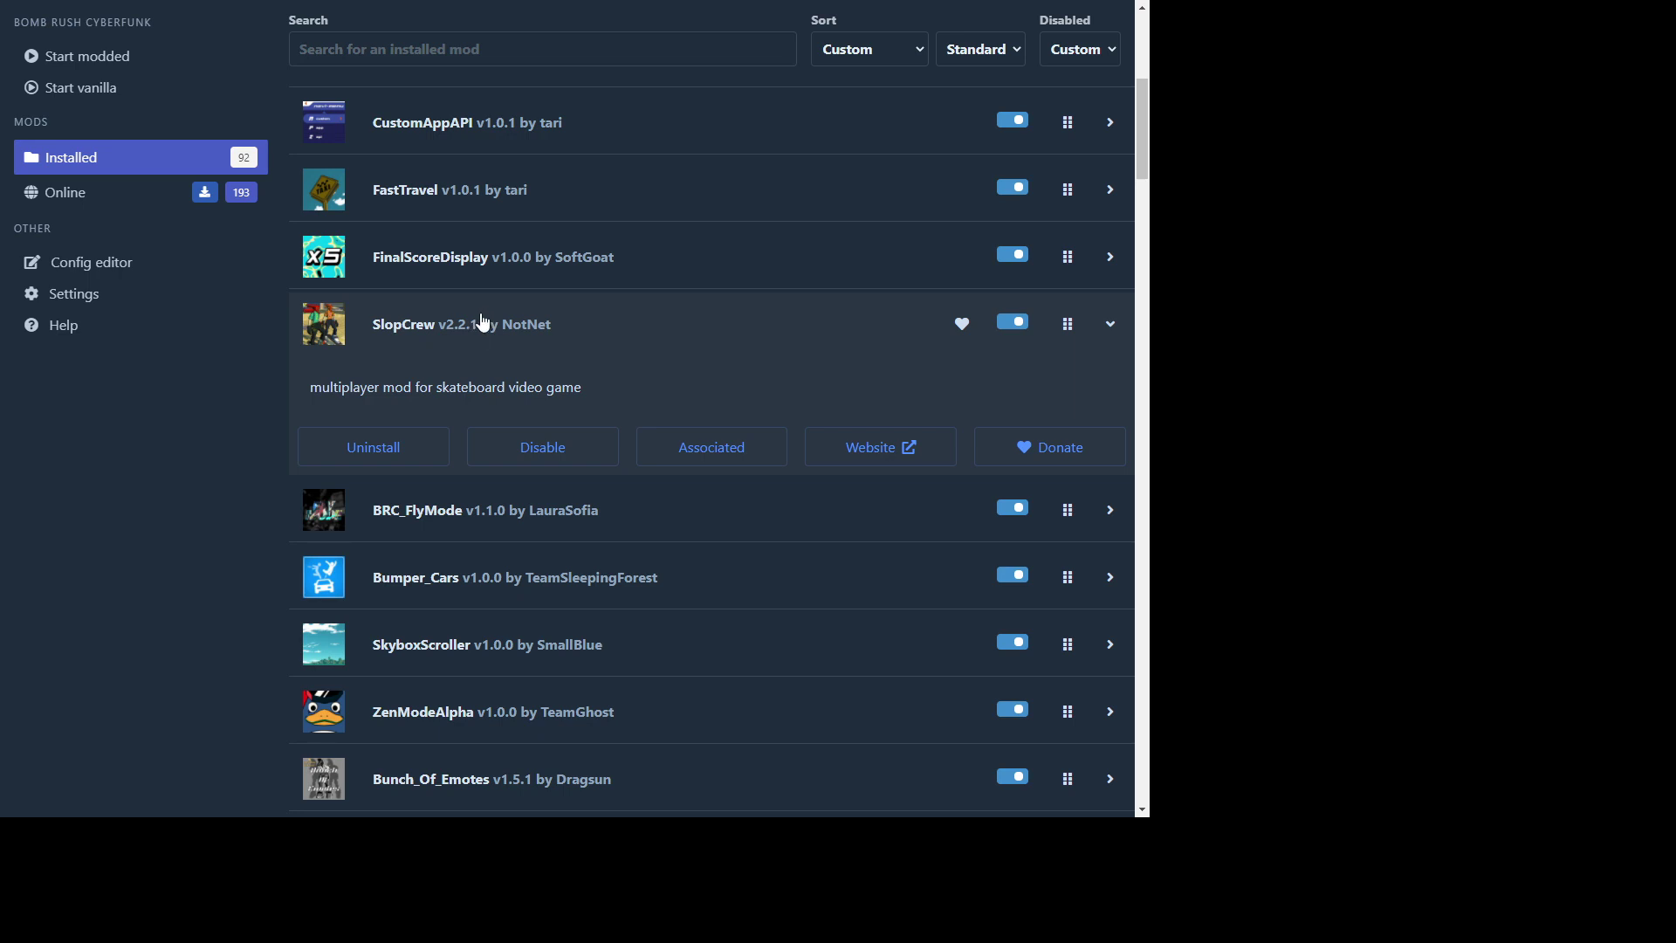
- Confirm the installed SlopCrew is version v2.2.1, then go to the Config editor
scroll(482, 322, "up", 1)
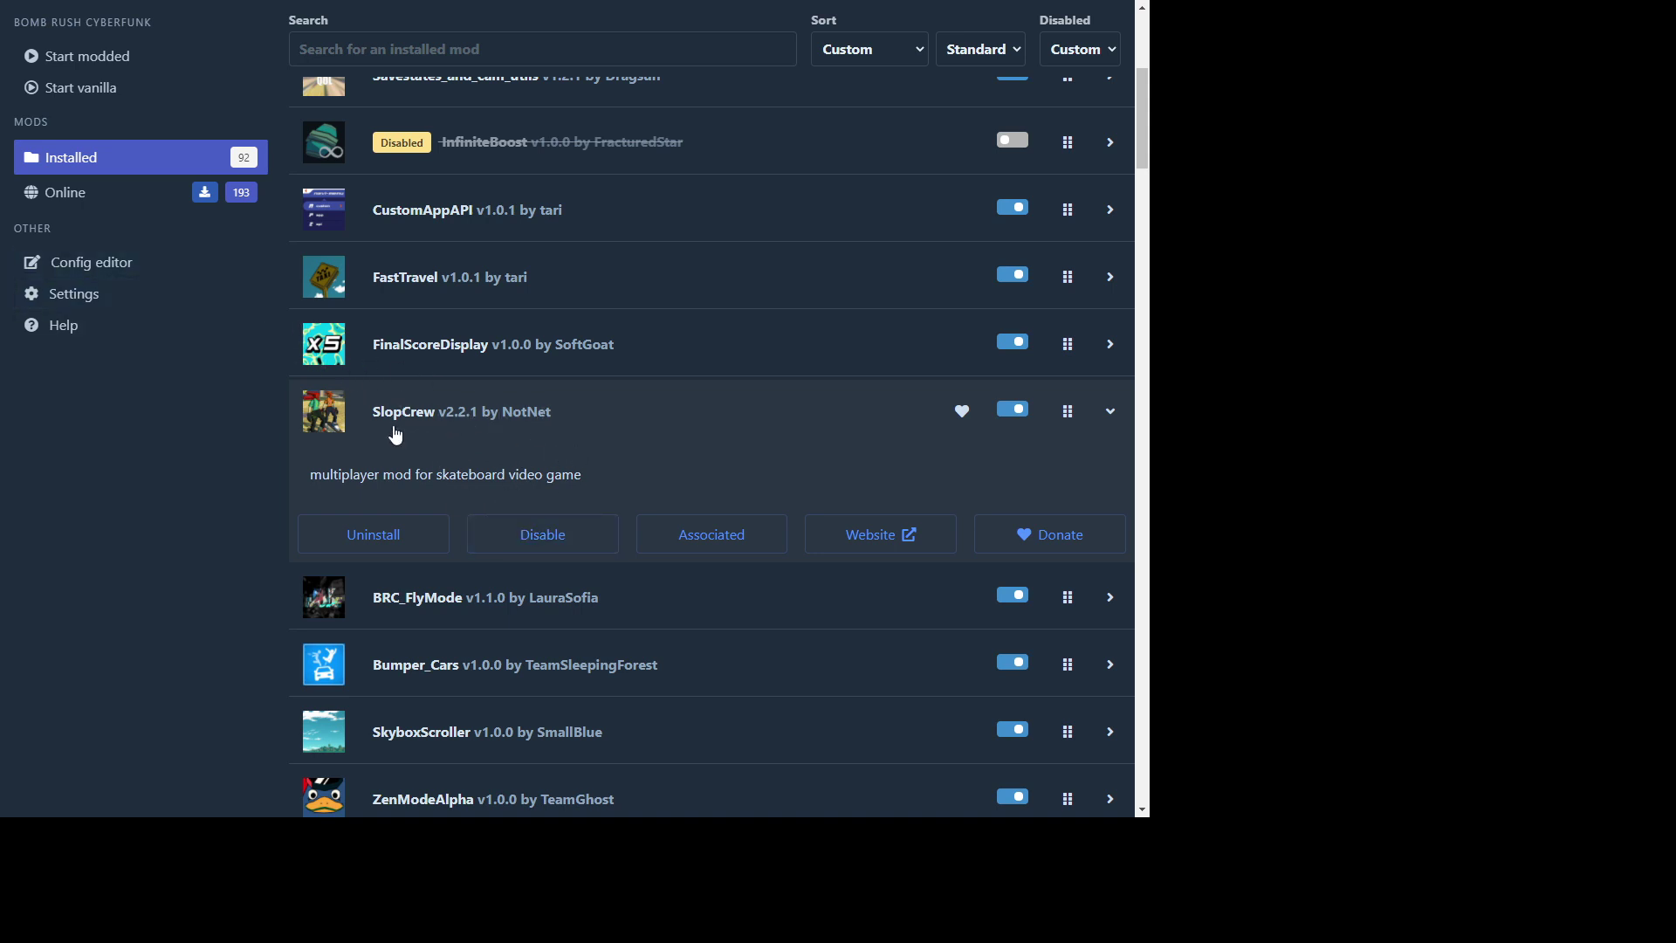
double_click(460, 419)
left_click(460, 419)
left_click(455, 423)
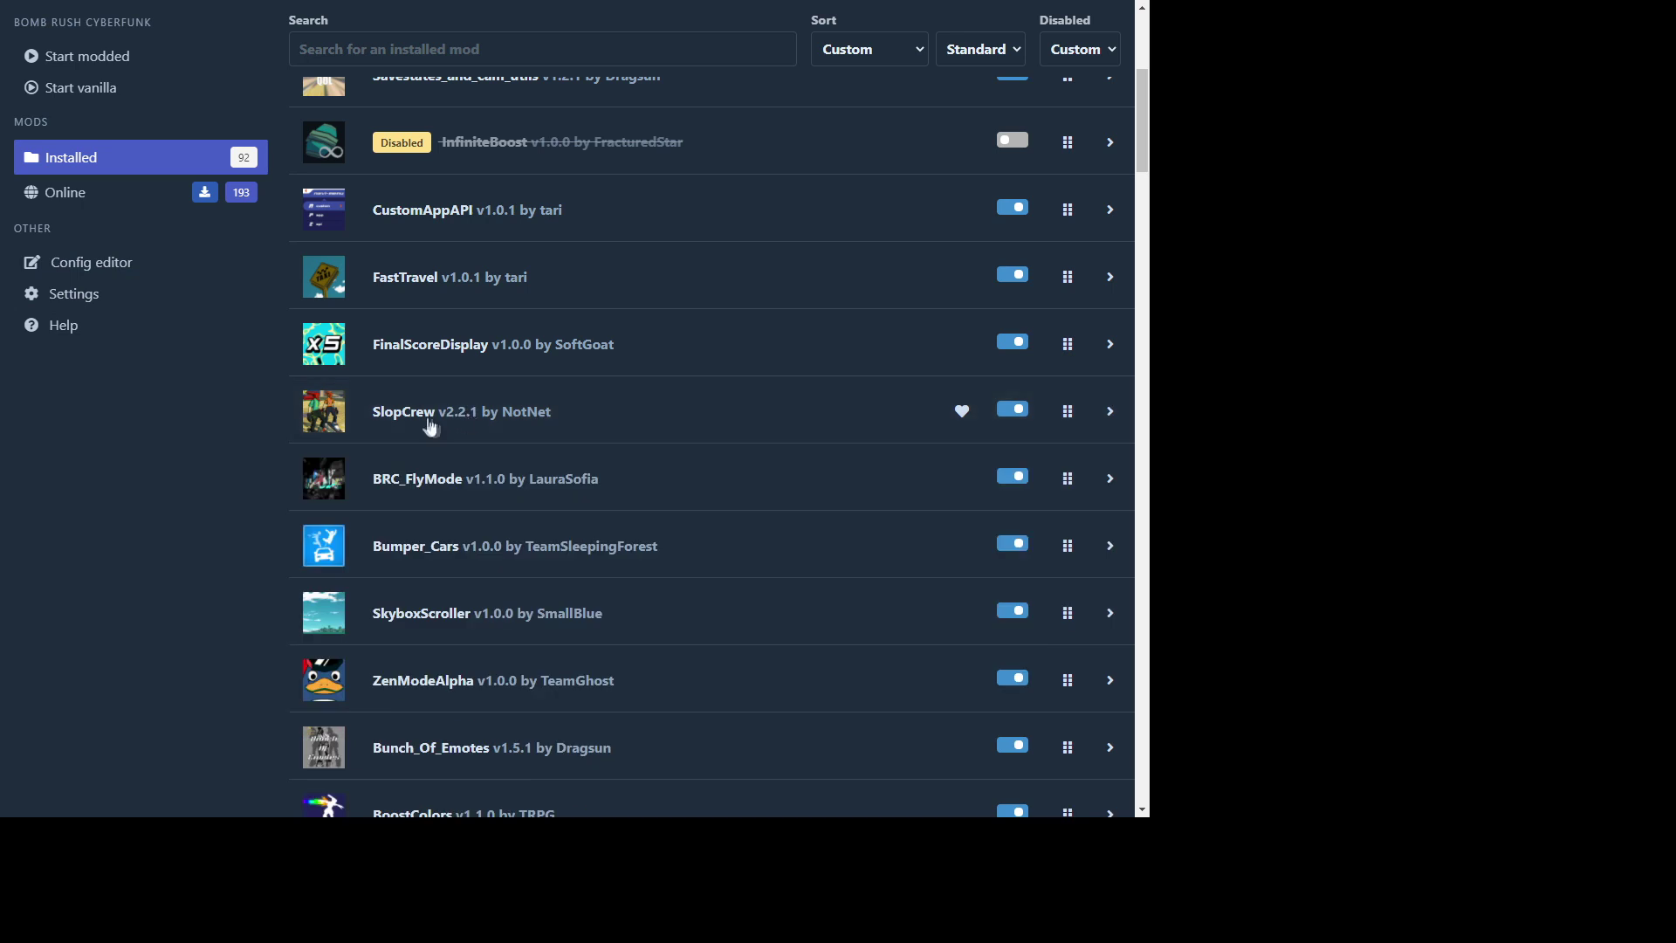
left_click(441, 428)
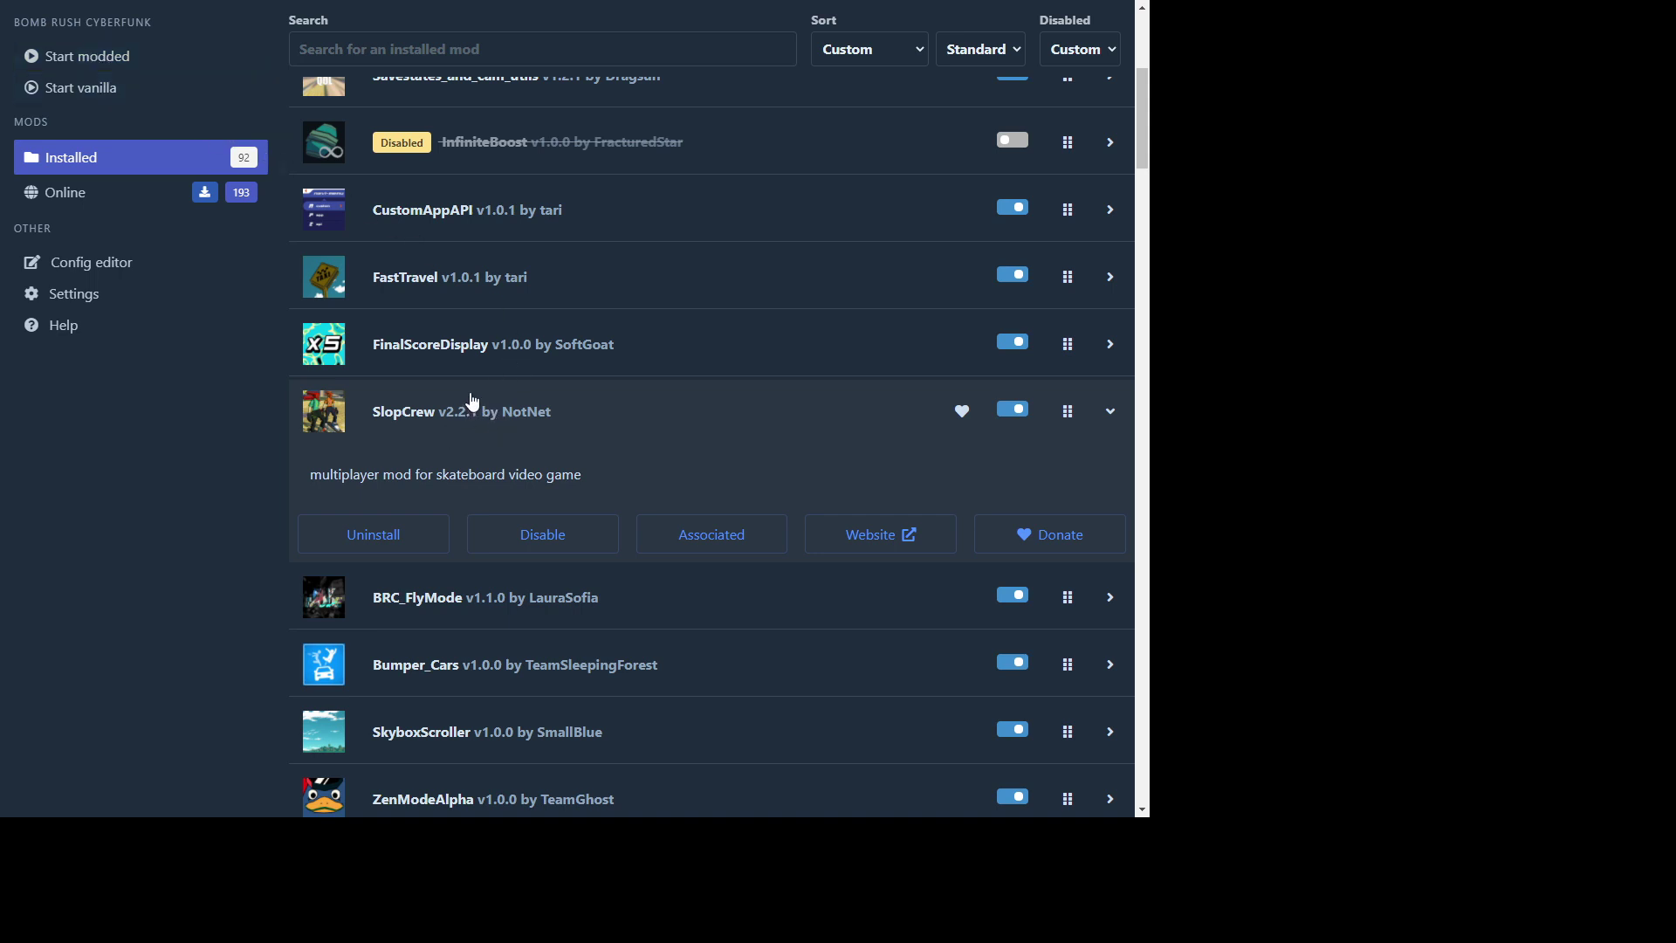
left_click(461, 423)
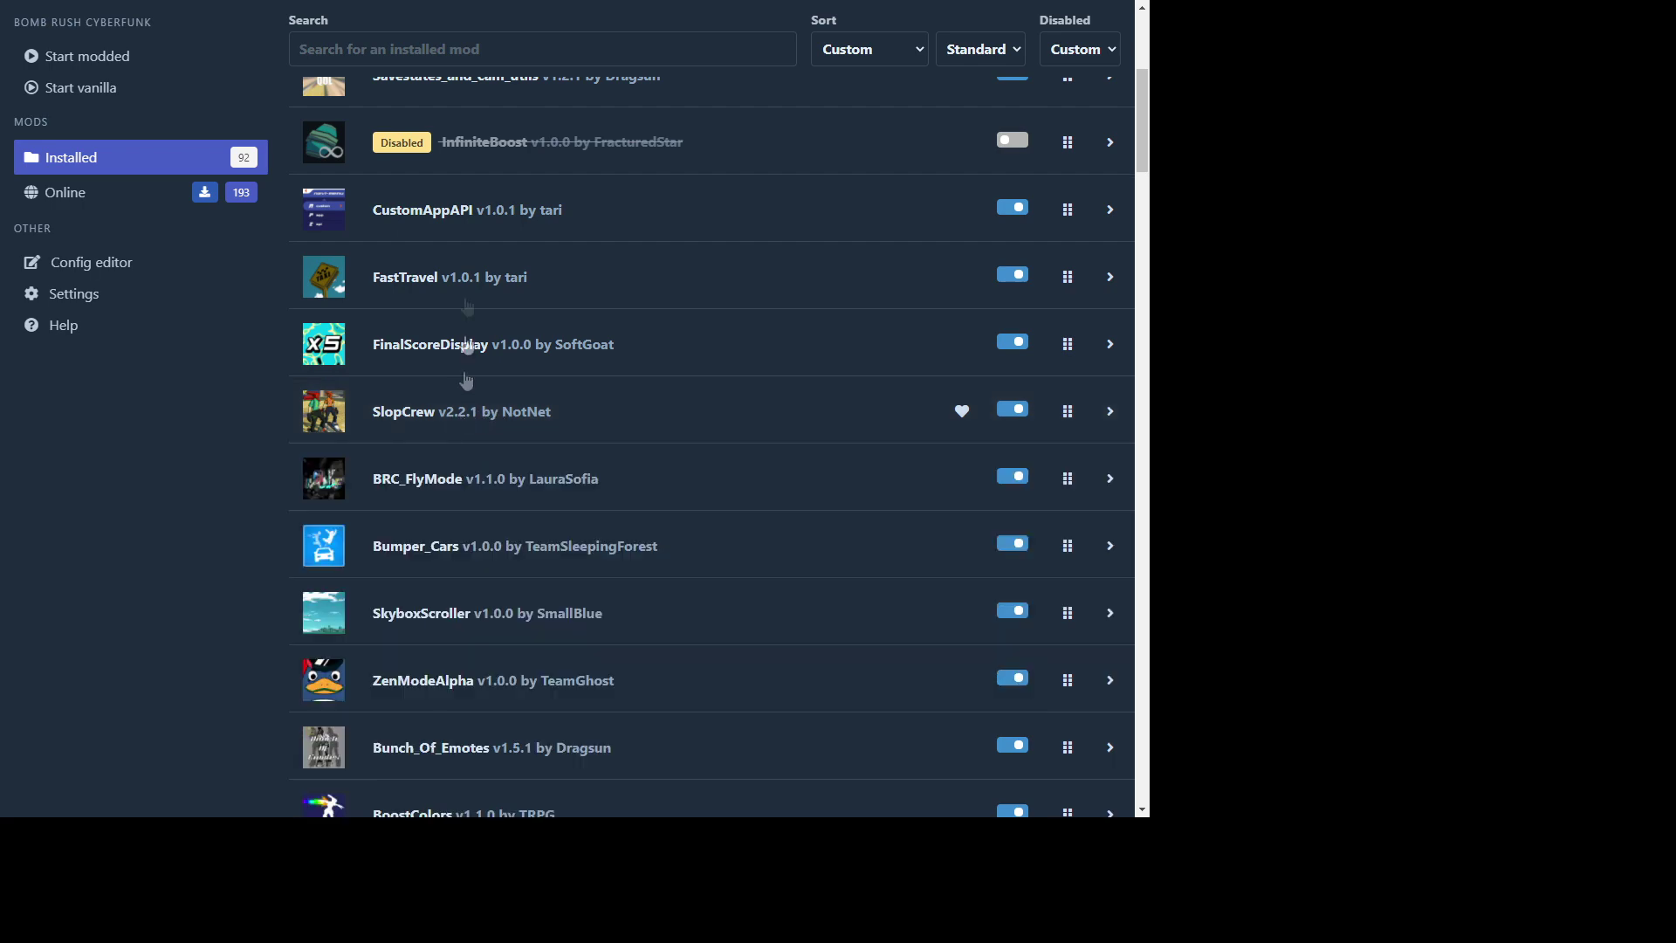
scroll(471, 554, "up", 1)
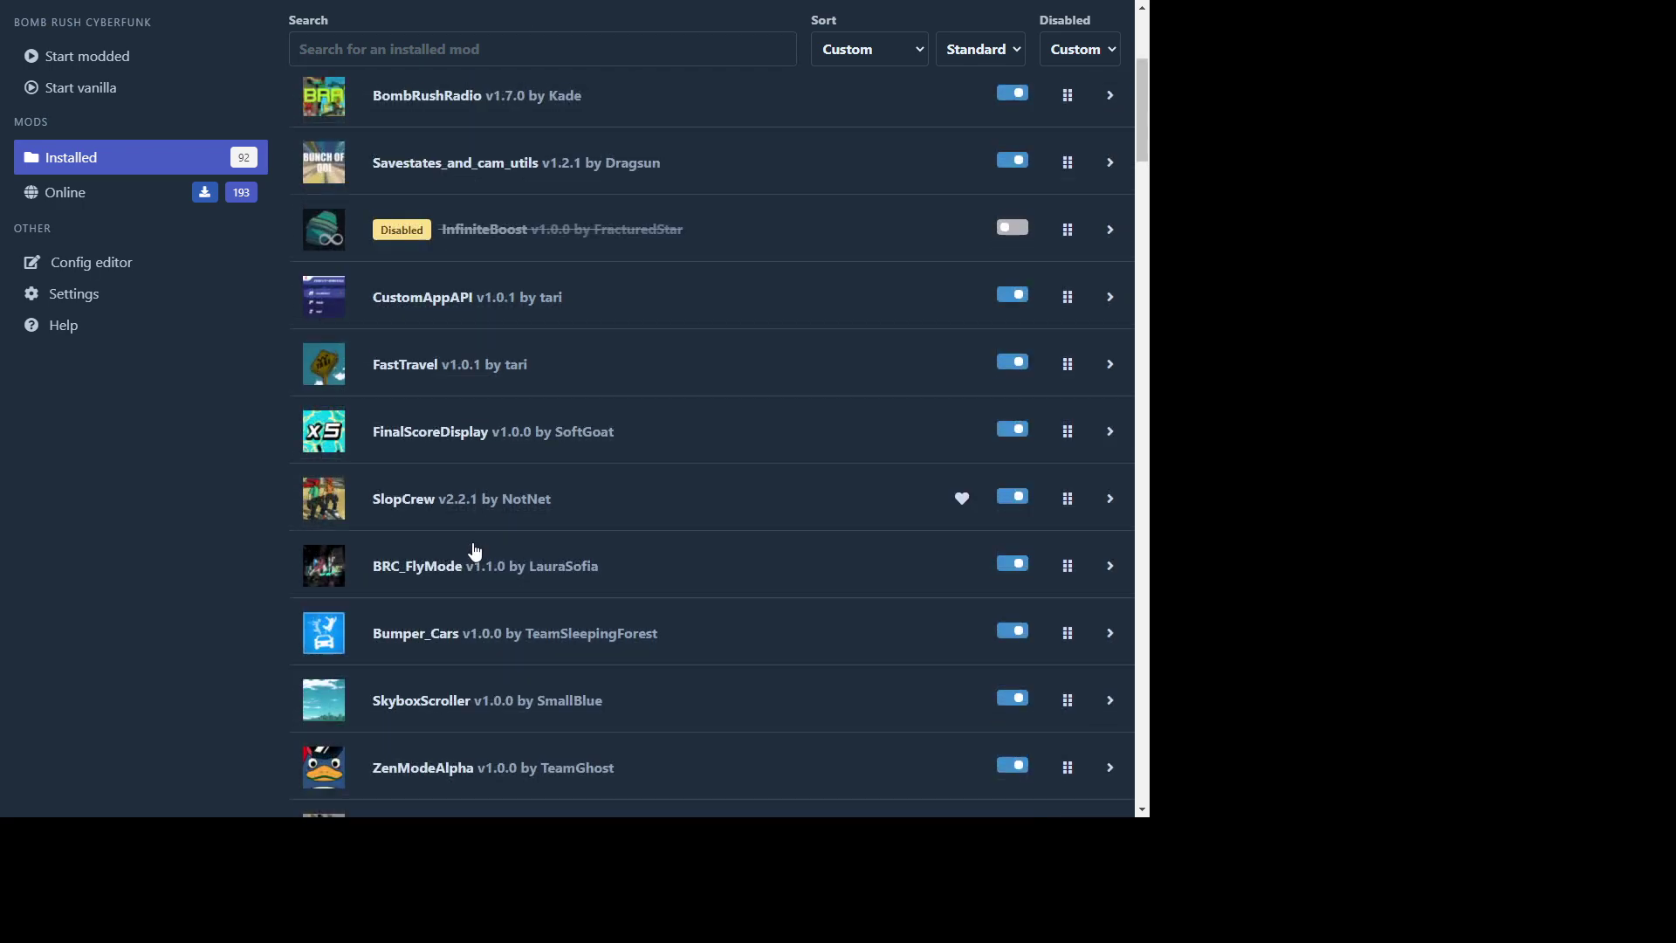
scroll(475, 436, "down", 1)
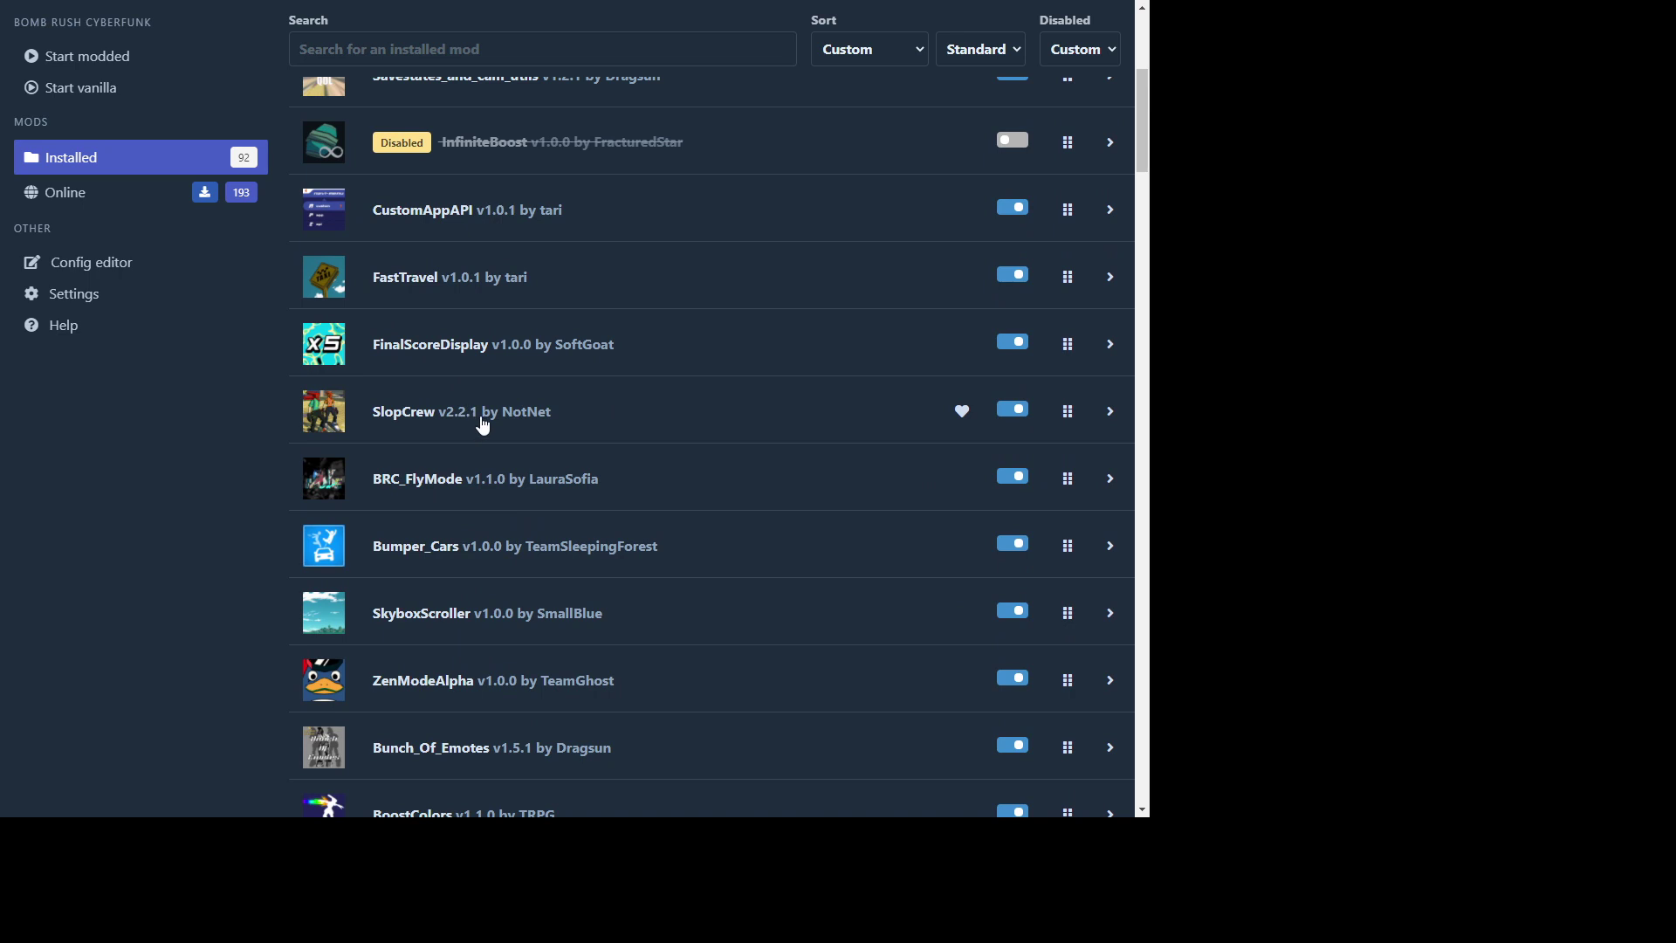
double_click(474, 423)
left_click(432, 425)
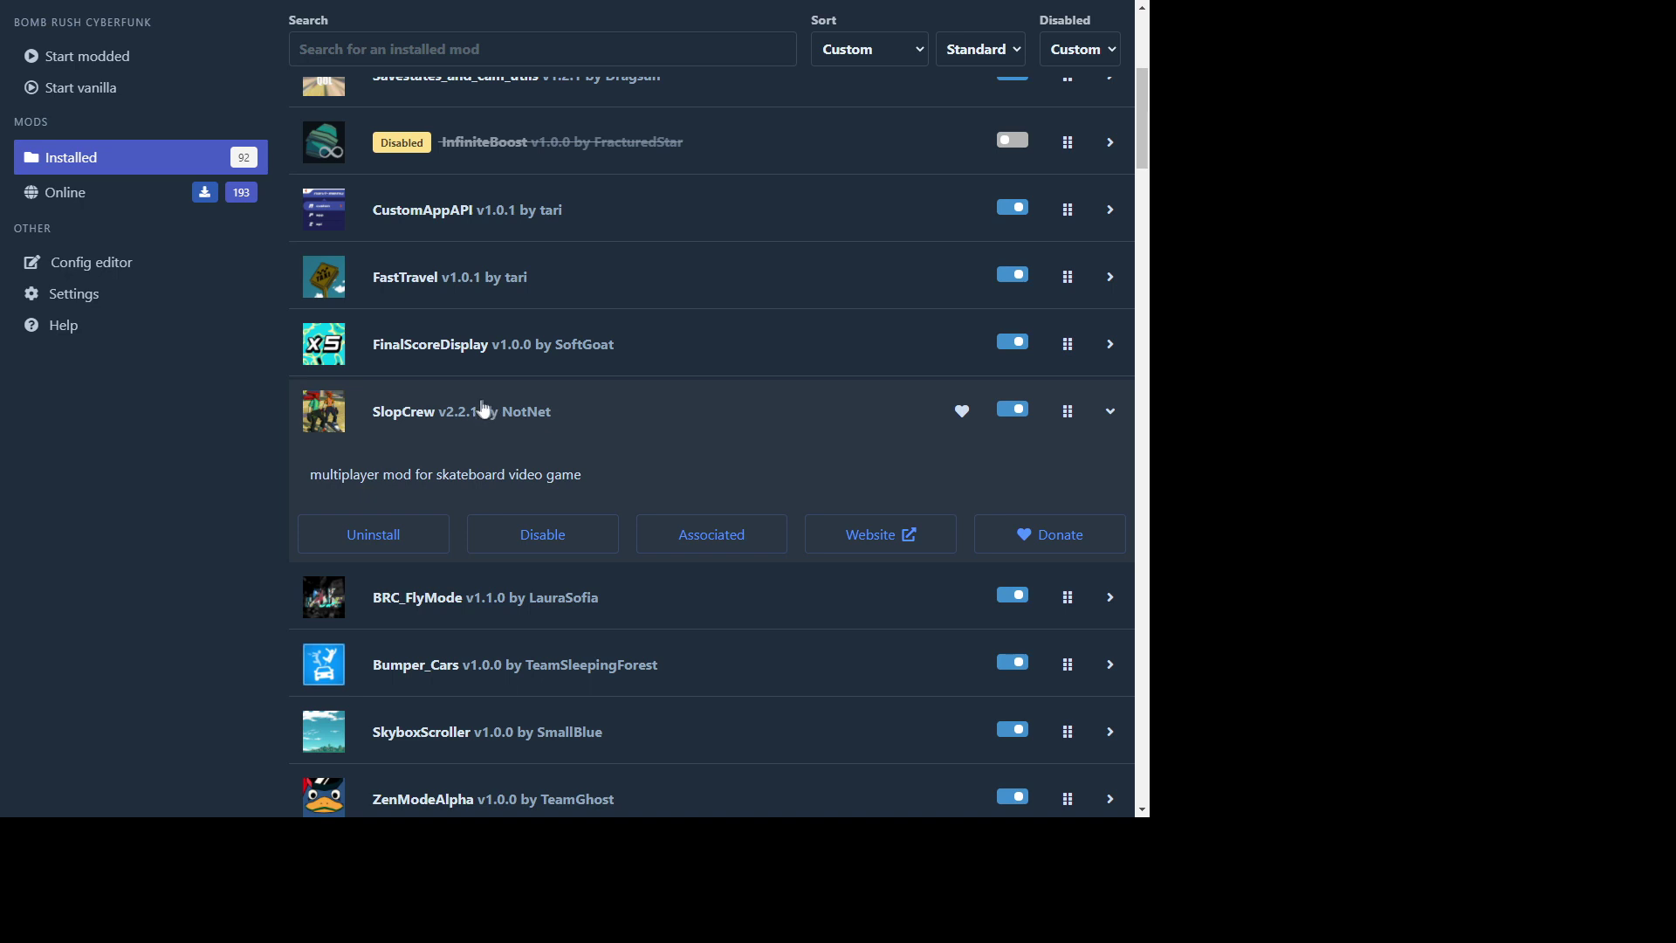
left_click(450, 410)
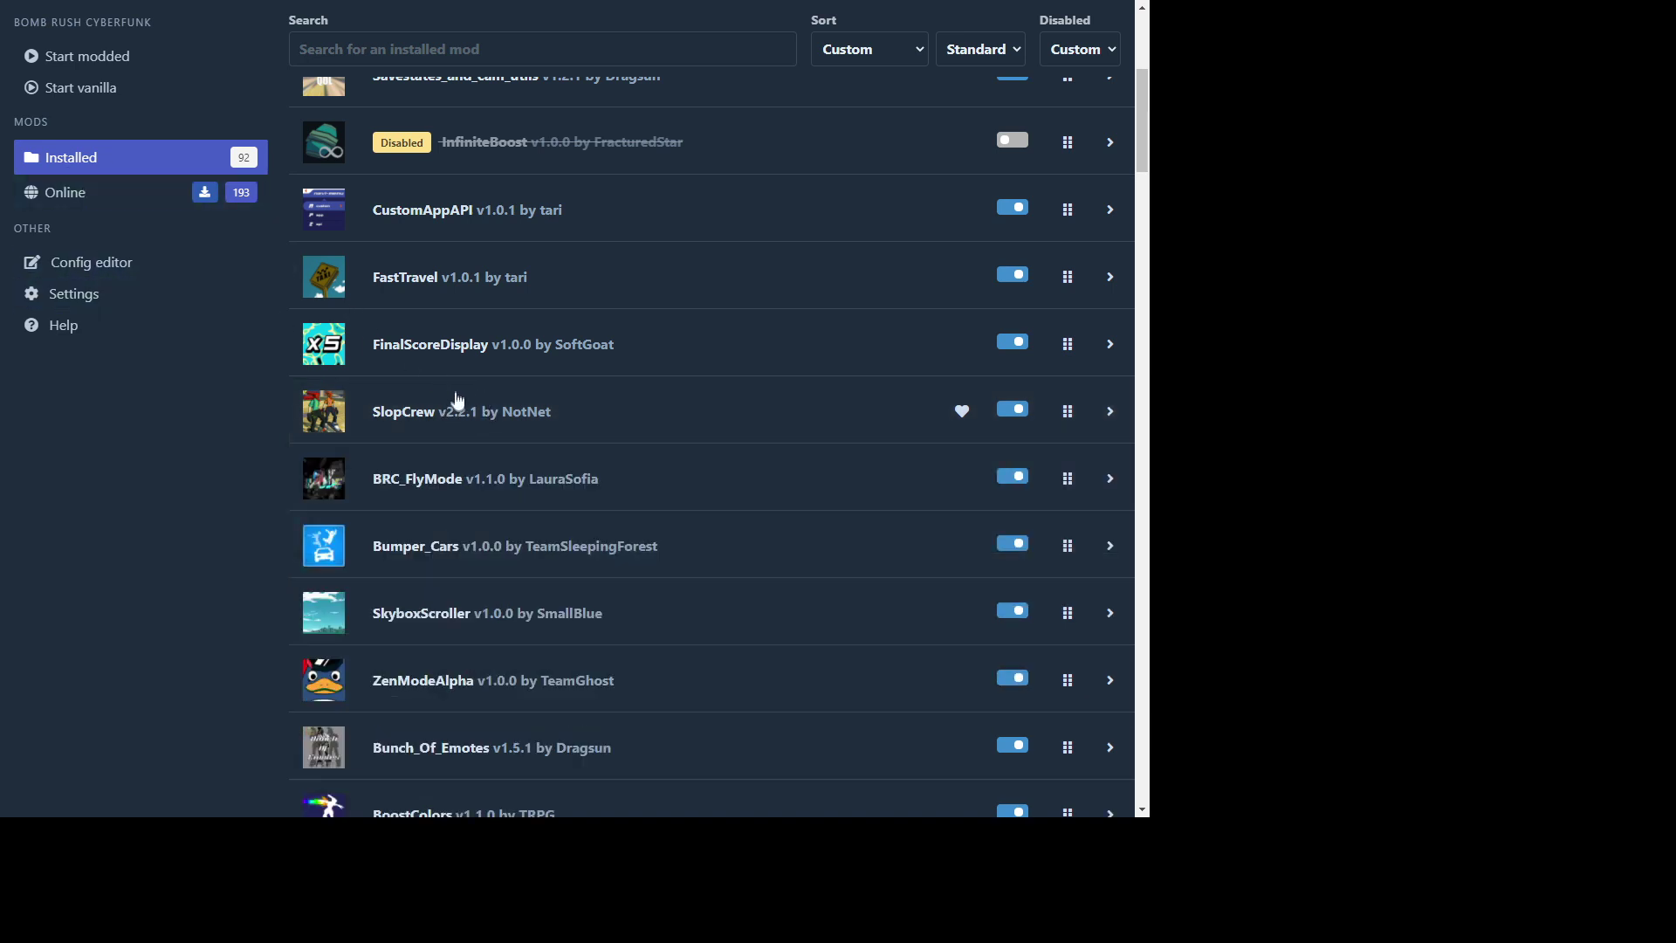
left_click(459, 402)
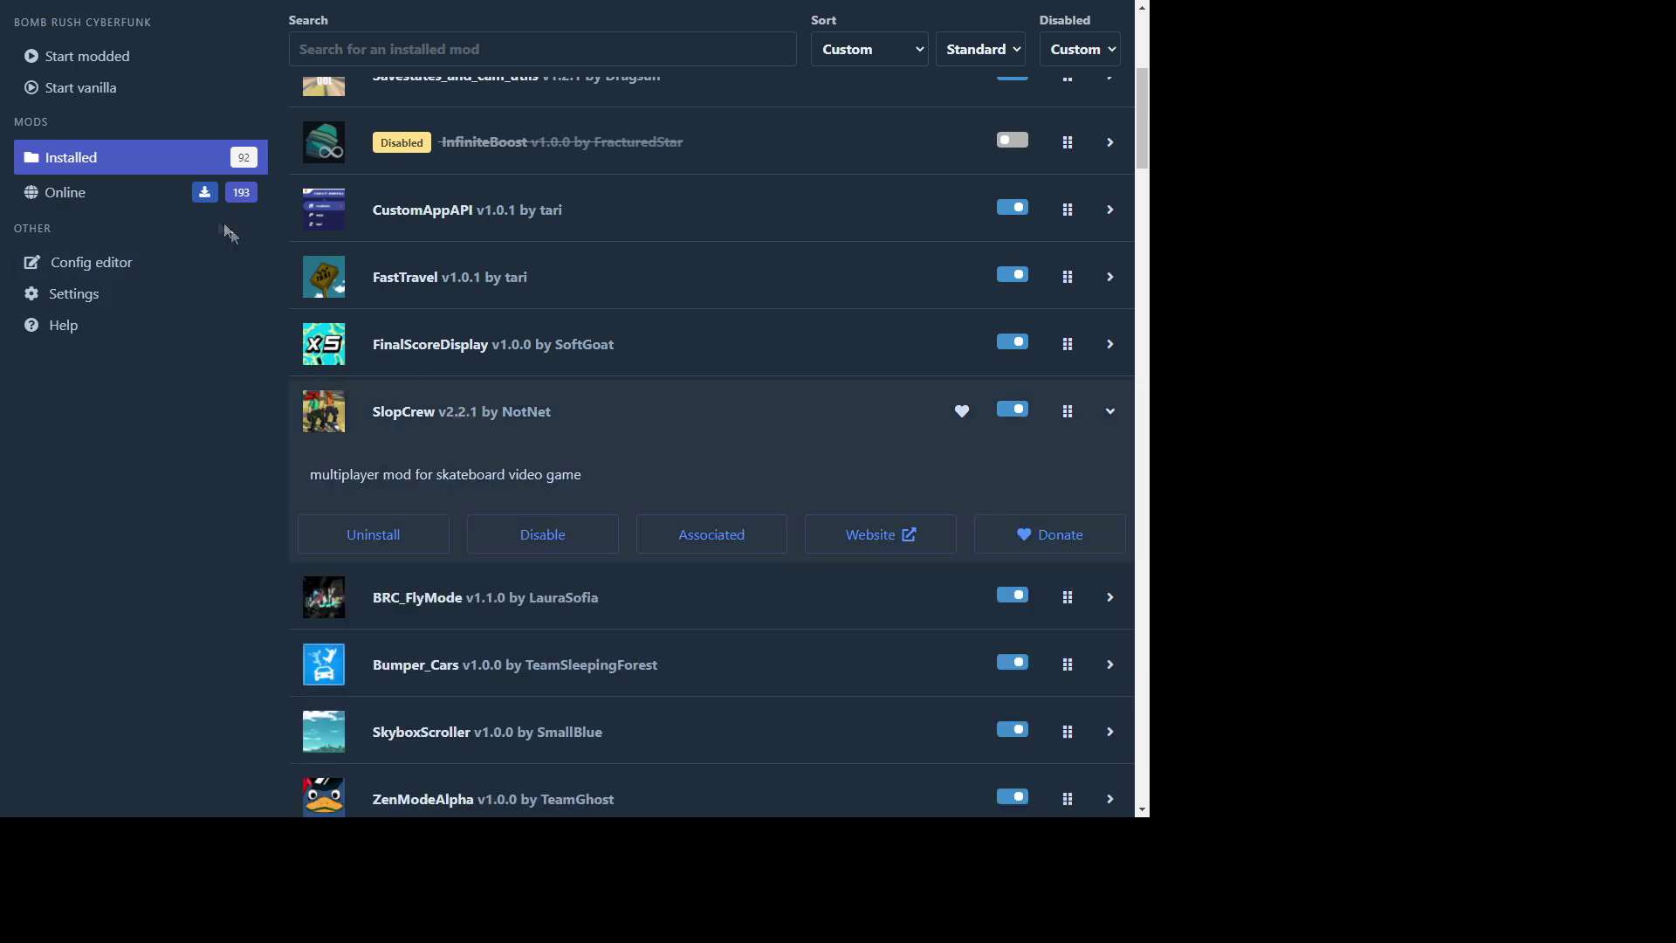
left_click(87, 272)
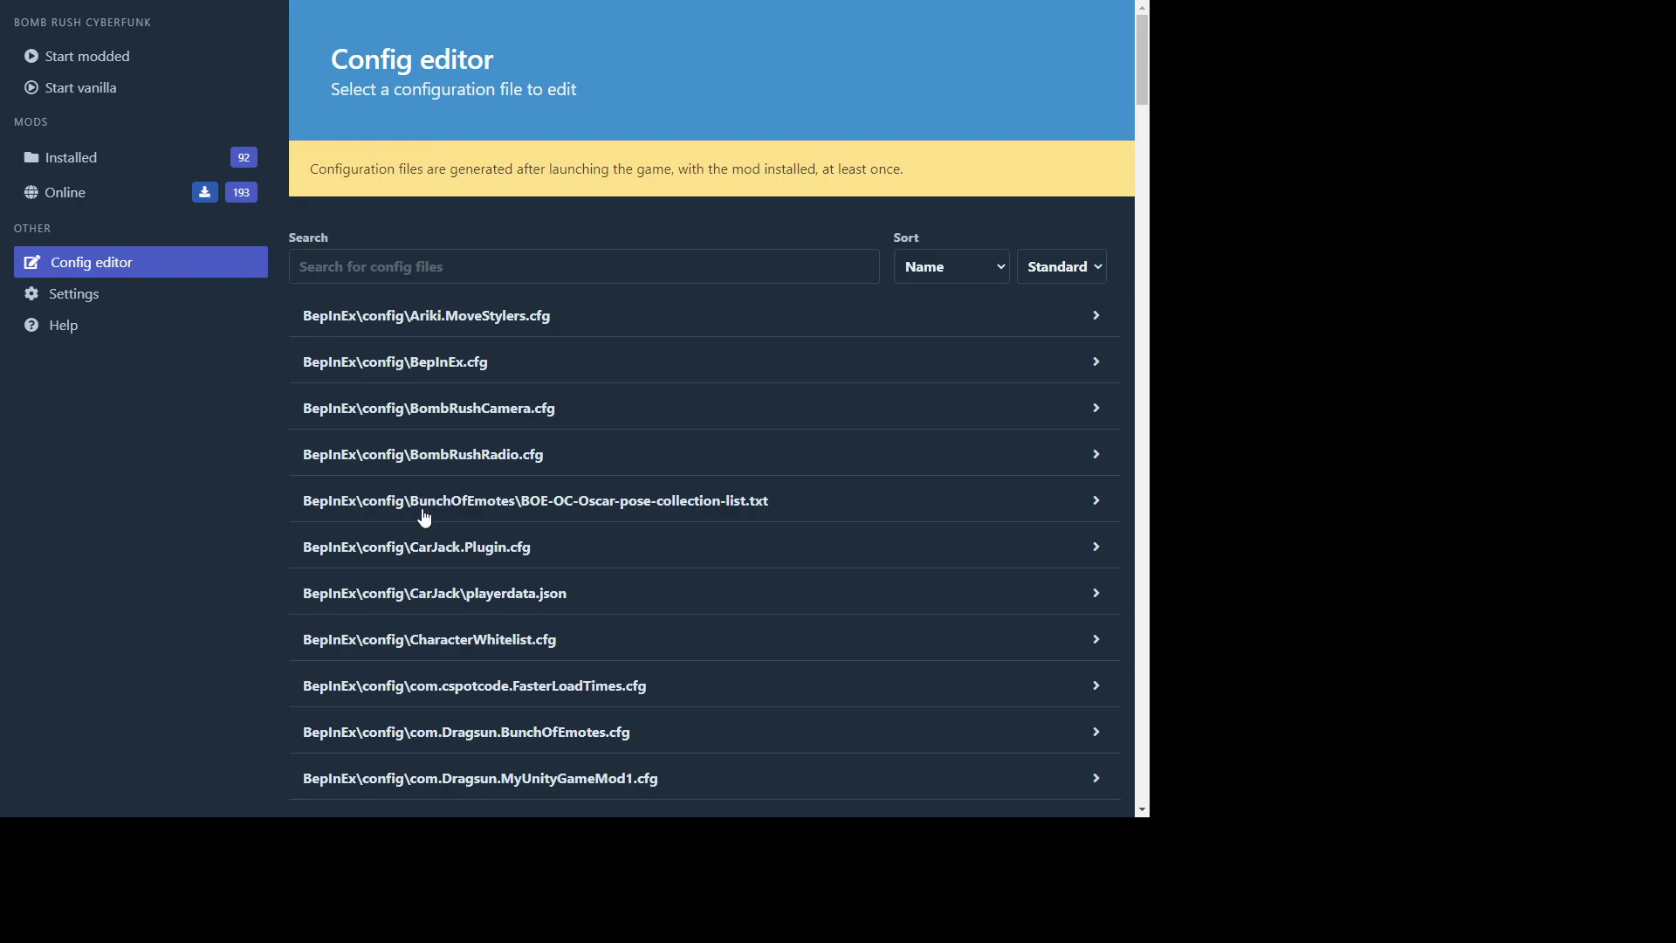
- Scroll to BepInEx\config\SlopCrew.Plugin.cfg and expand its entry to show the edit options
scroll(442, 506, "down", 1)
scroll(442, 506, "down", 4)
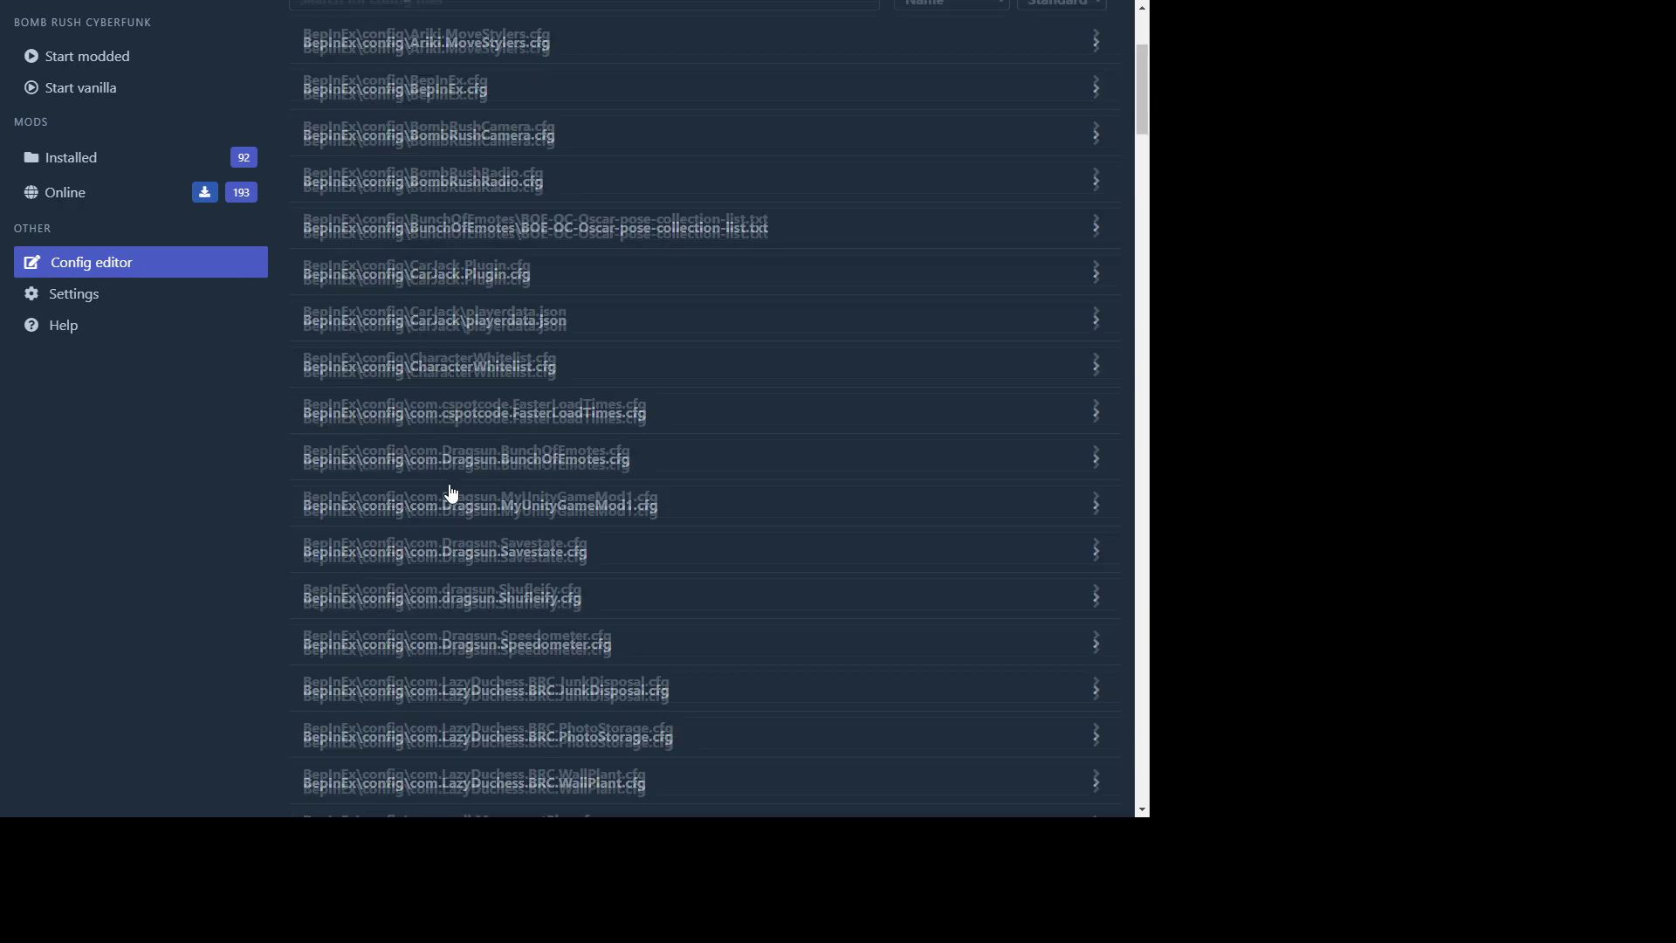
scroll(444, 471, "down", 6)
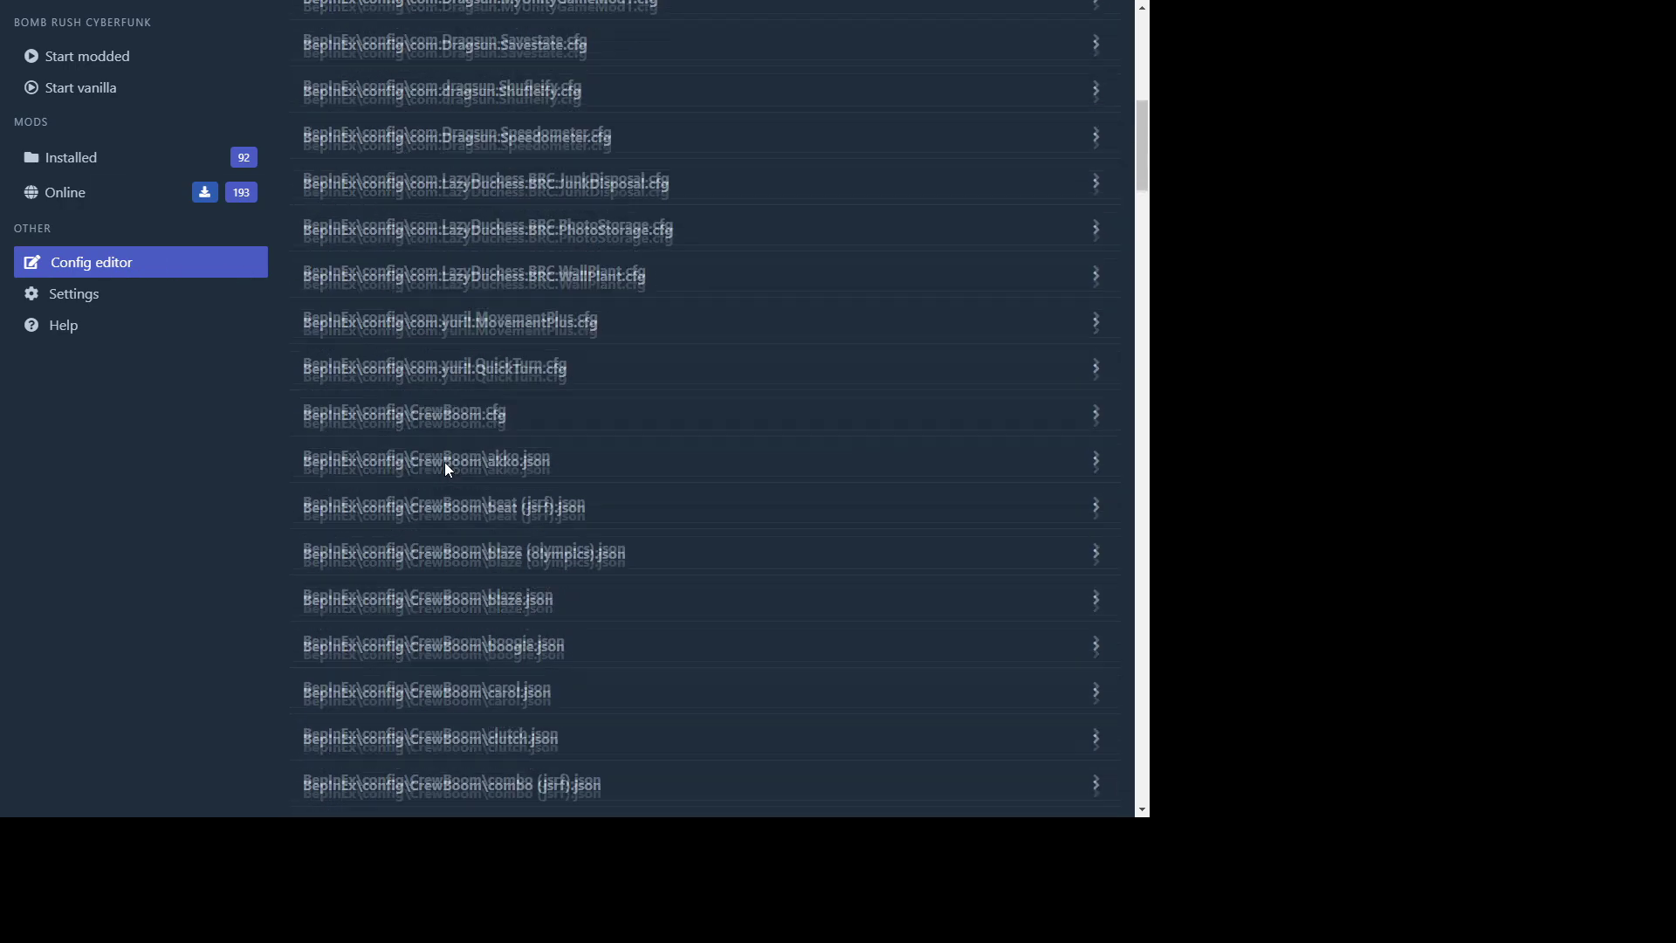
scroll(446, 469, "down", 8)
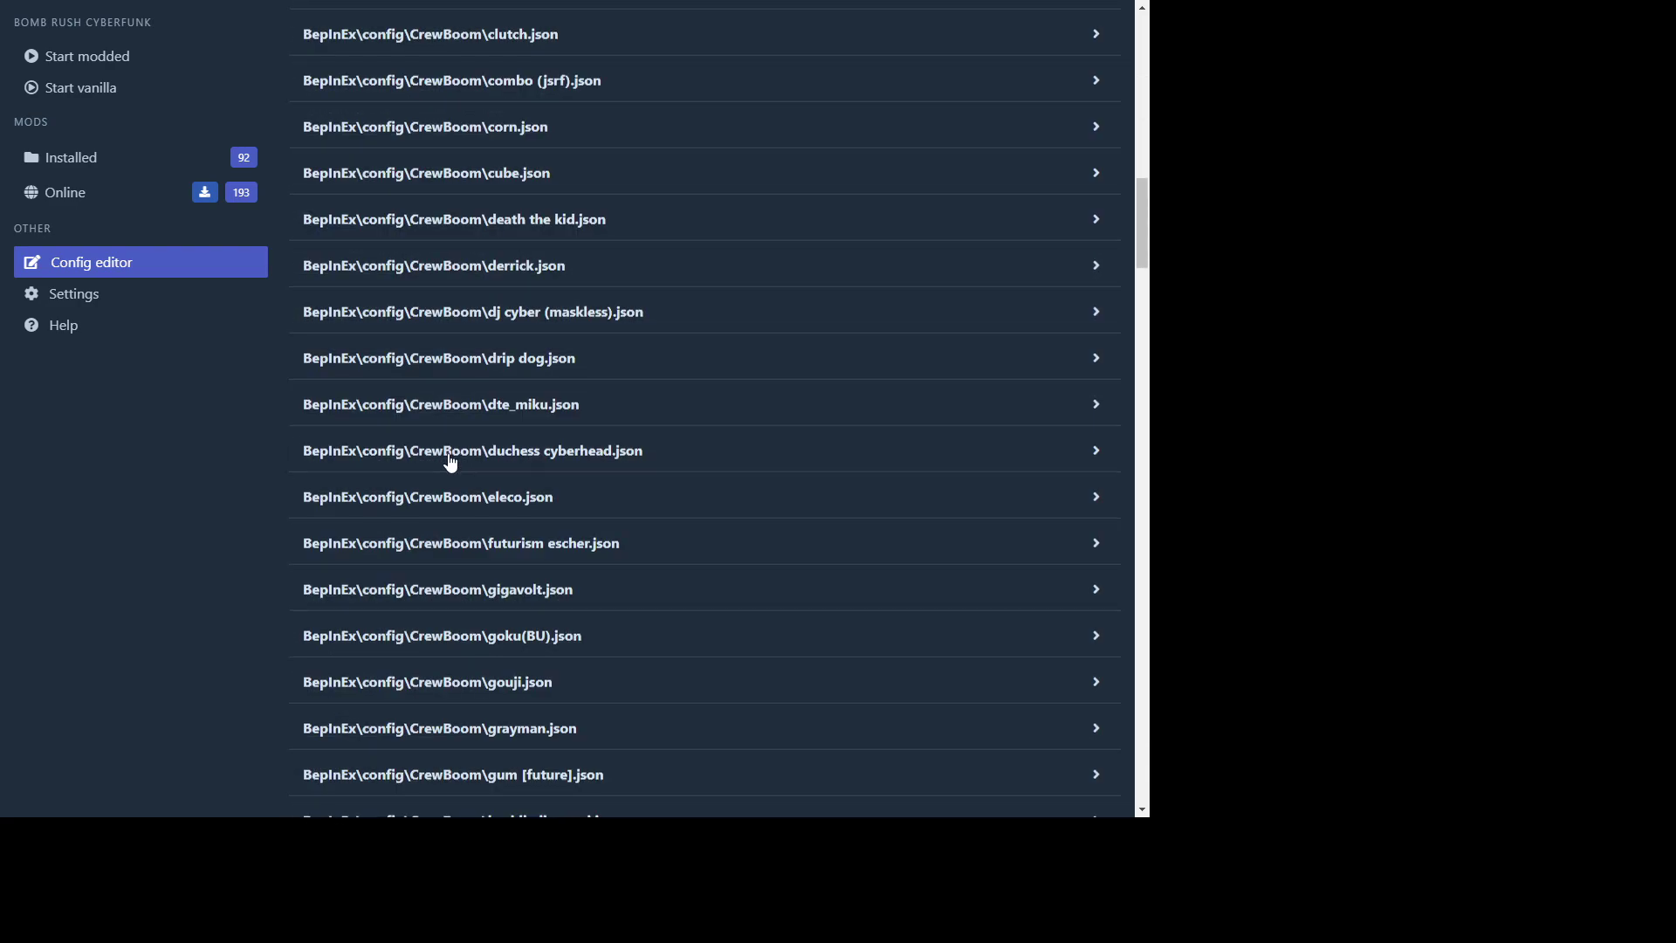
scroll(451, 464, "down", 15)
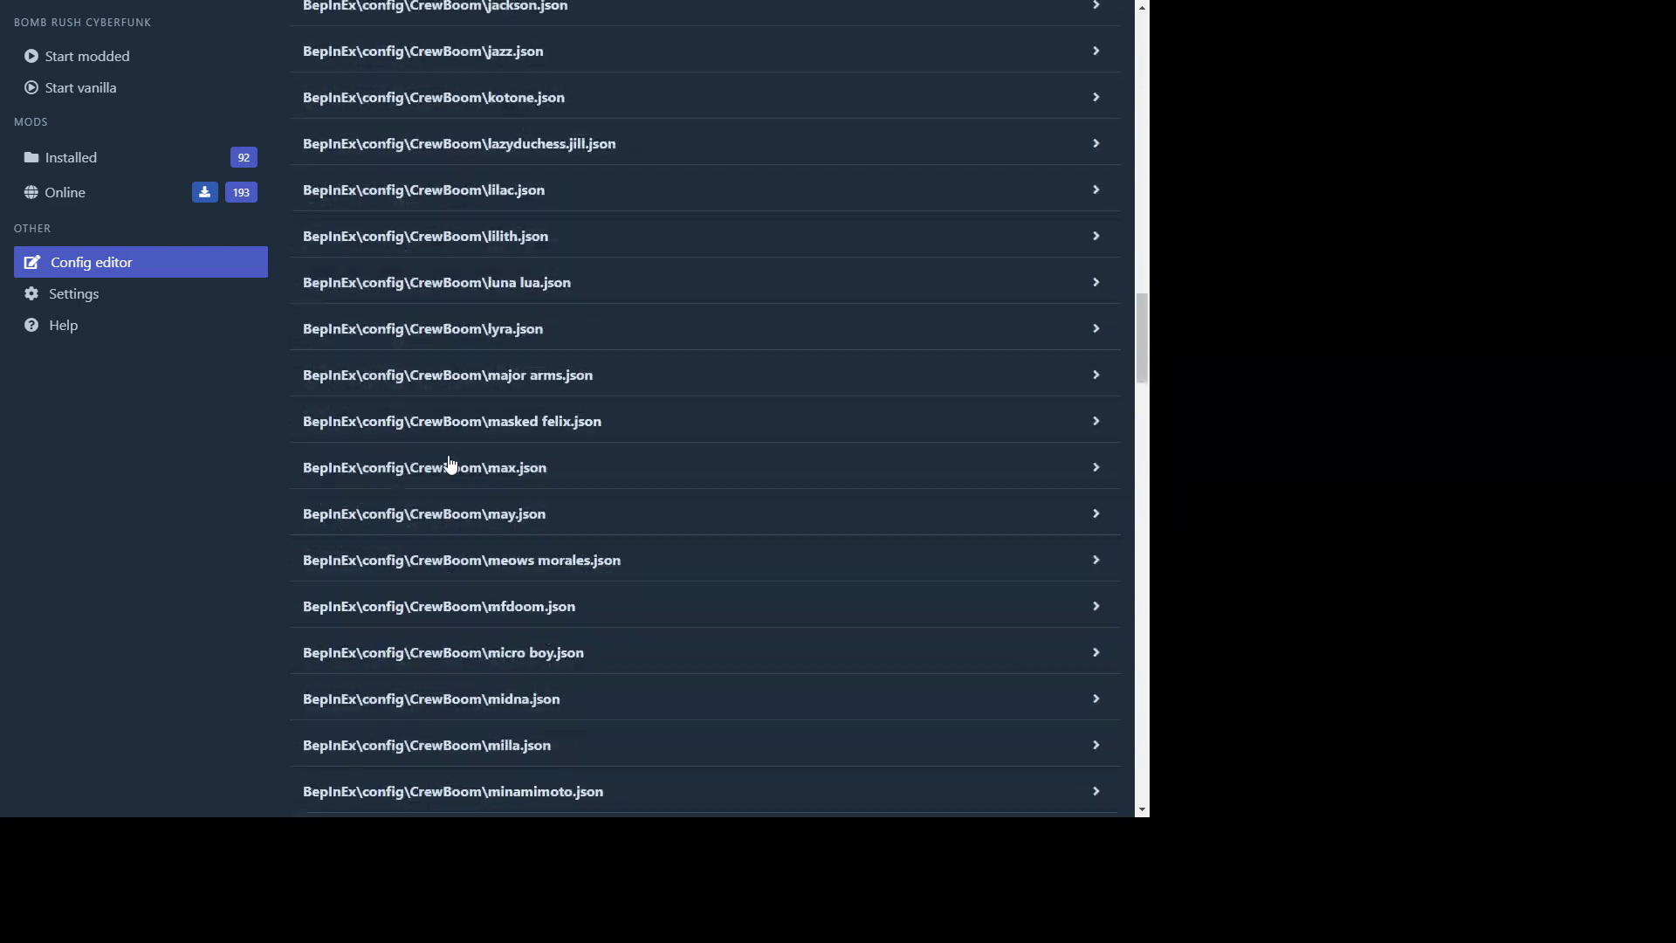
scroll(450, 465, "down", 18)
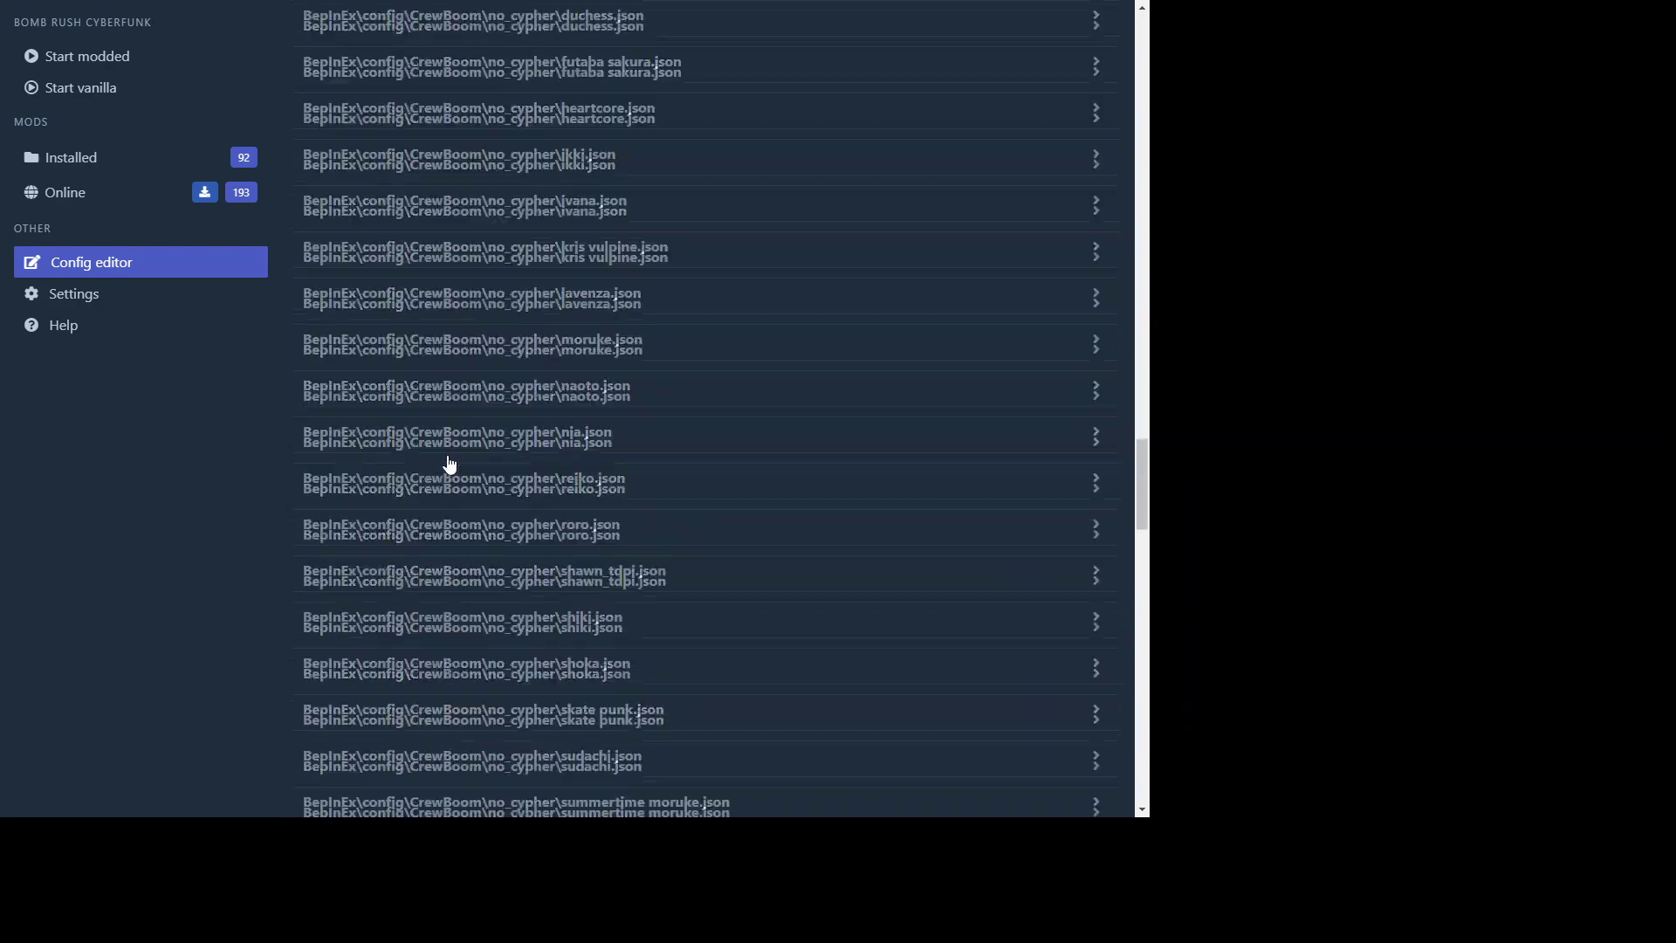
scroll(450, 465, "down", 15)
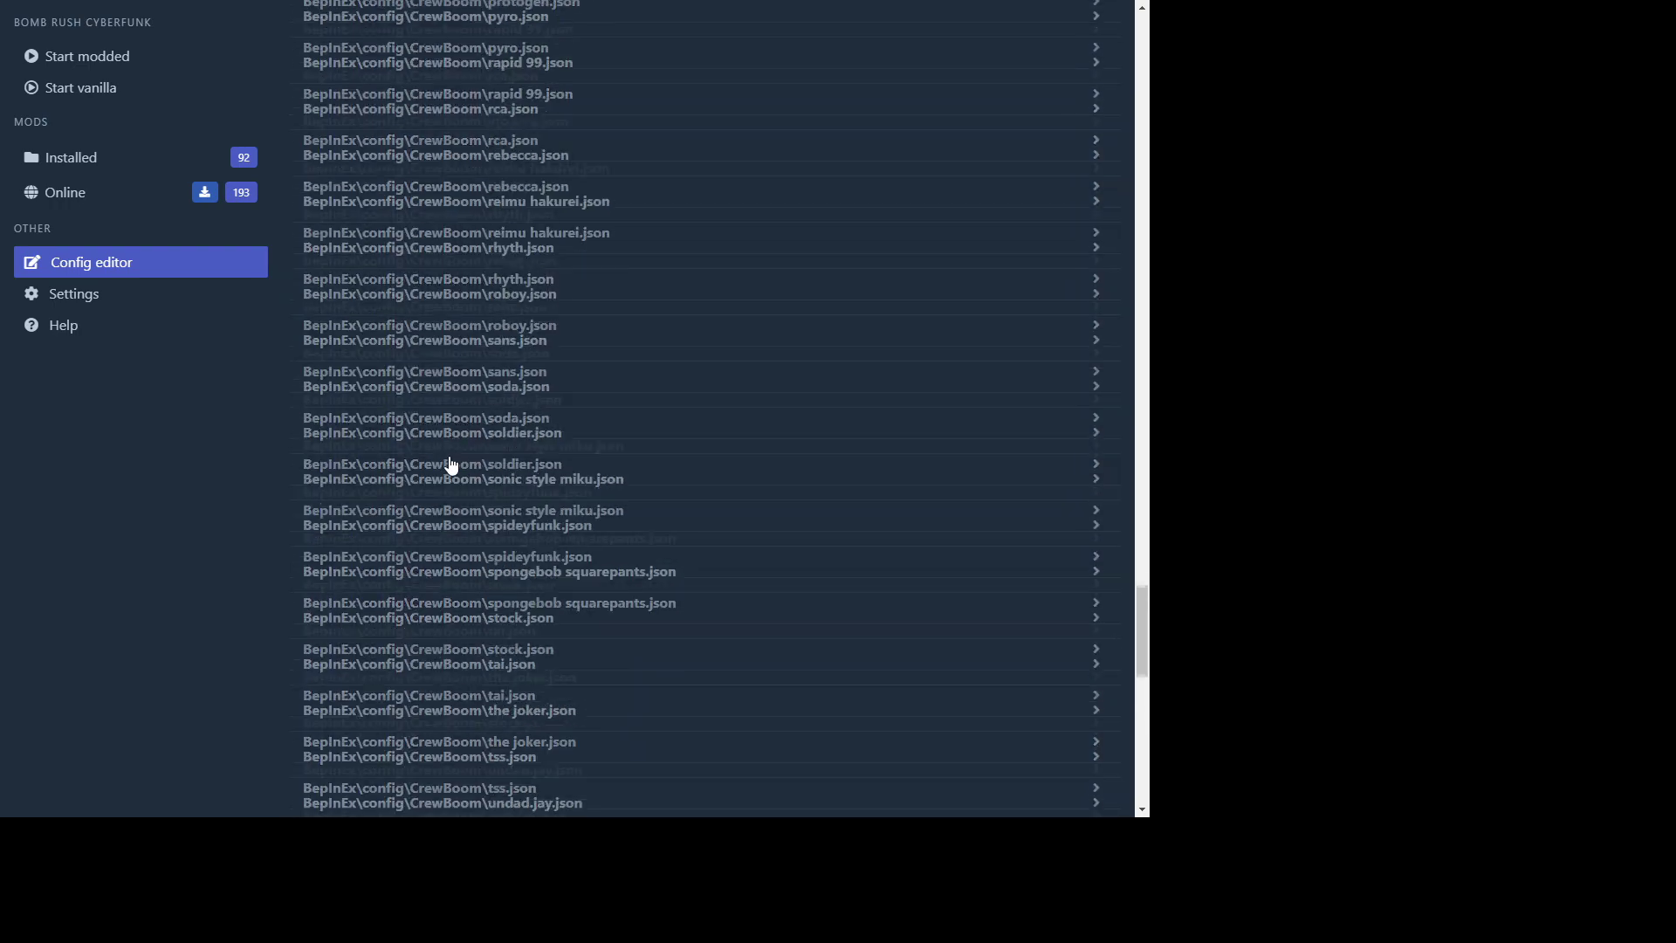
scroll(451, 464, "down", 5)
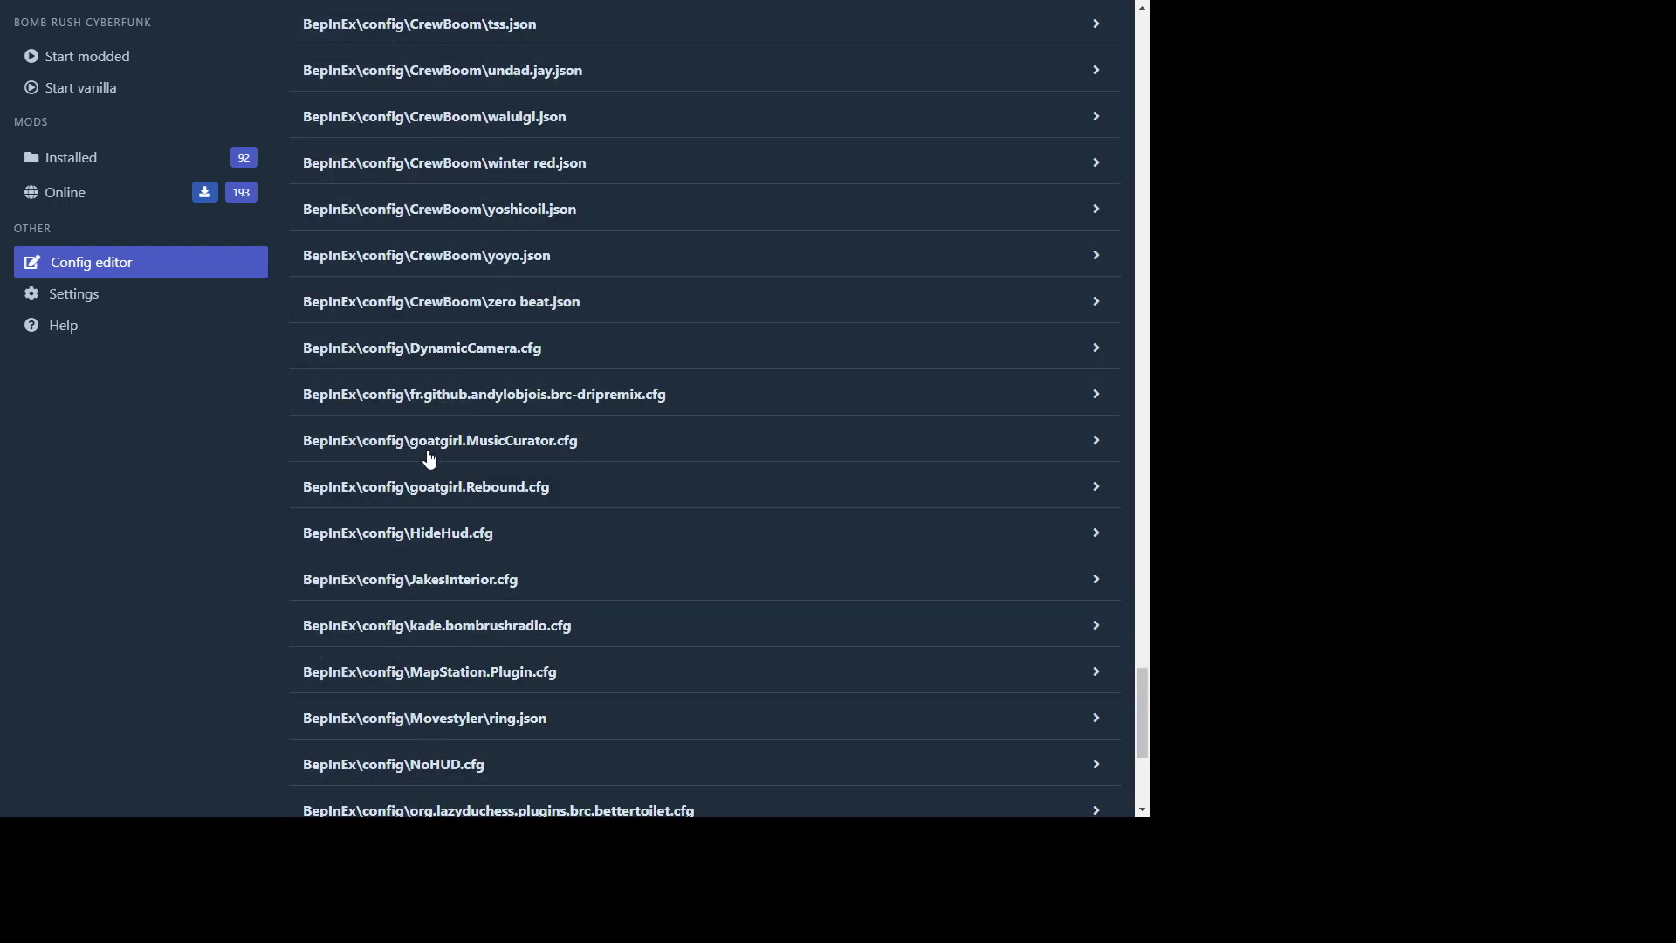
scroll(430, 464, "down", 2)
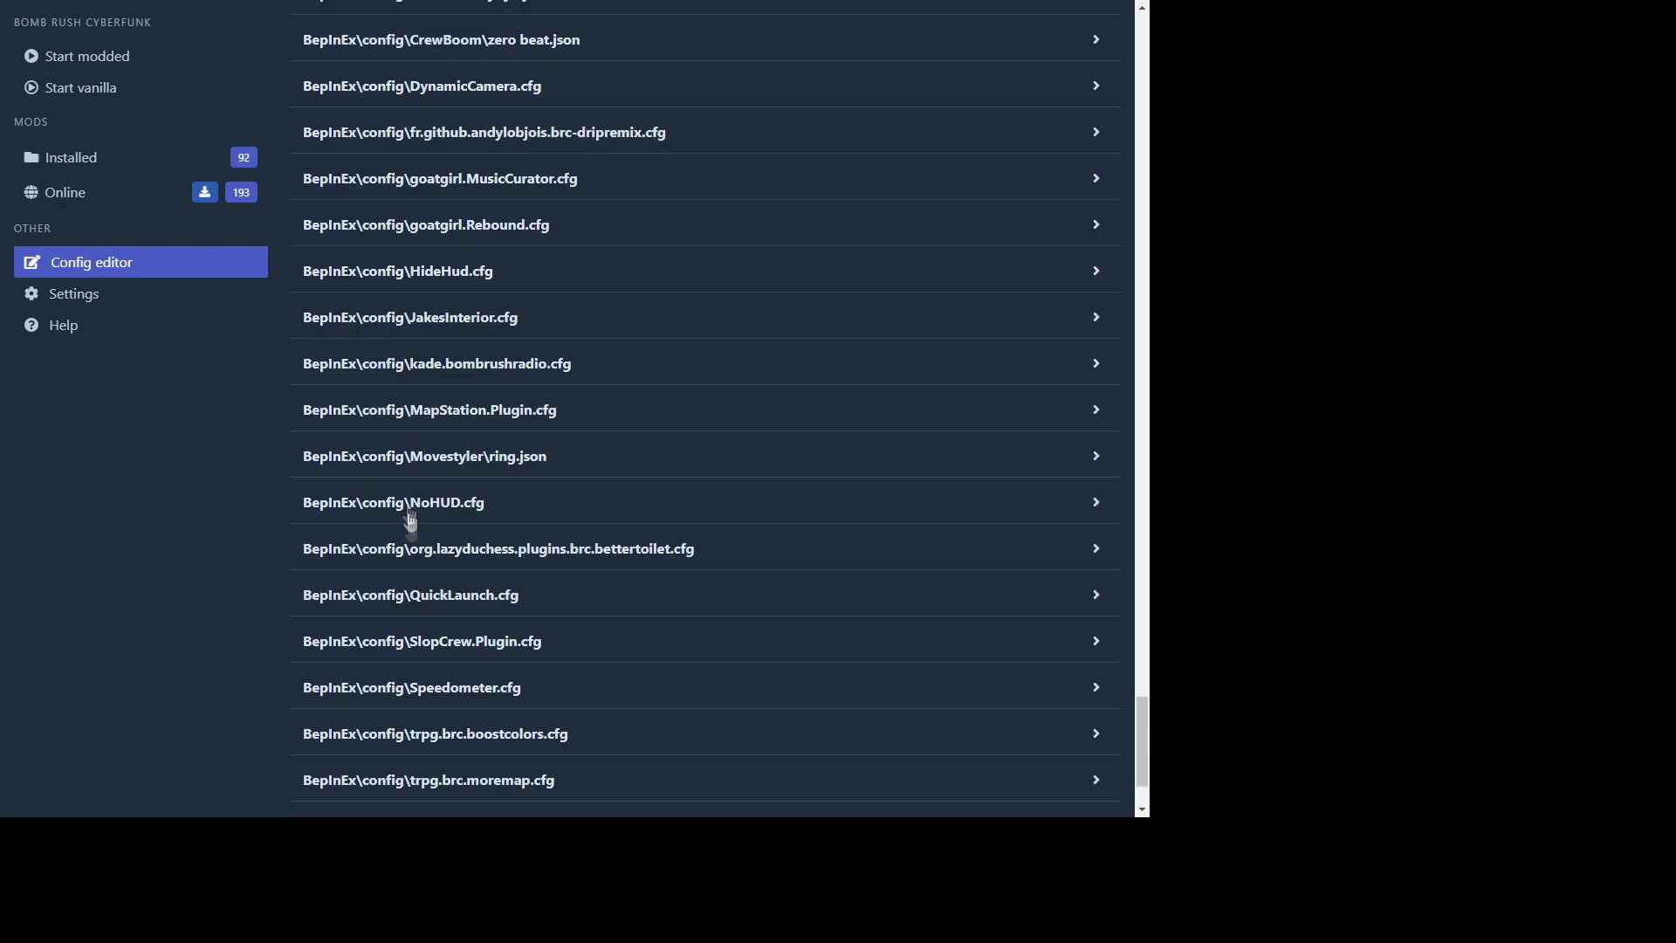
scroll(395, 590, "down", 1)
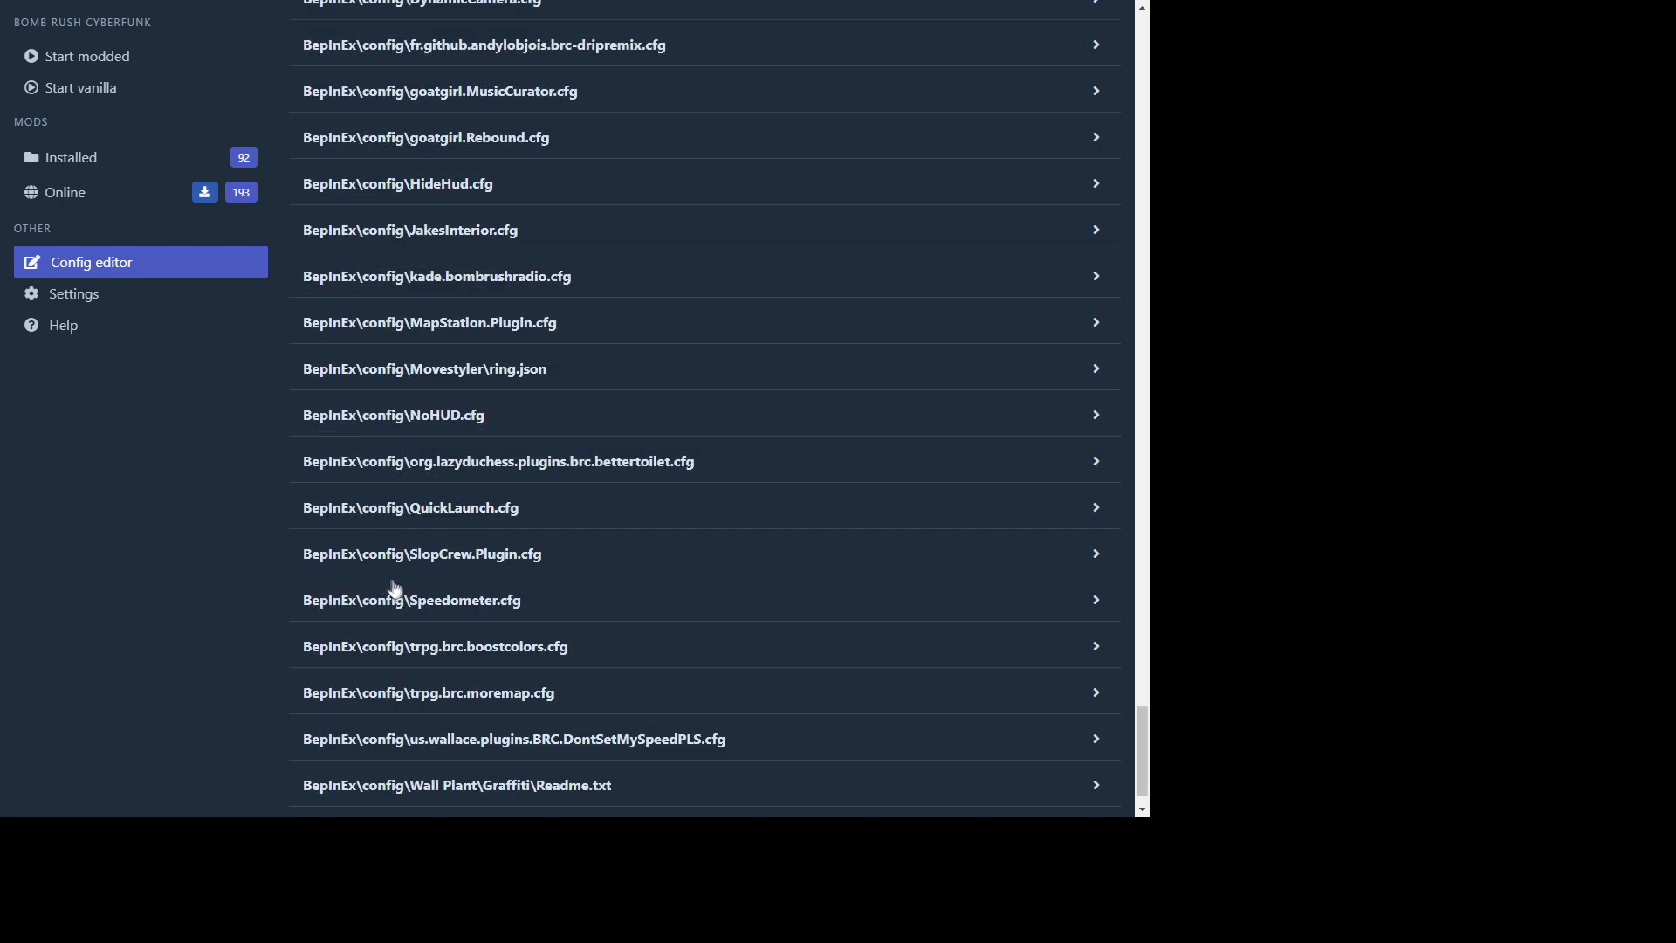
left_click(457, 567)
left_click(478, 566)
left_click(546, 572)
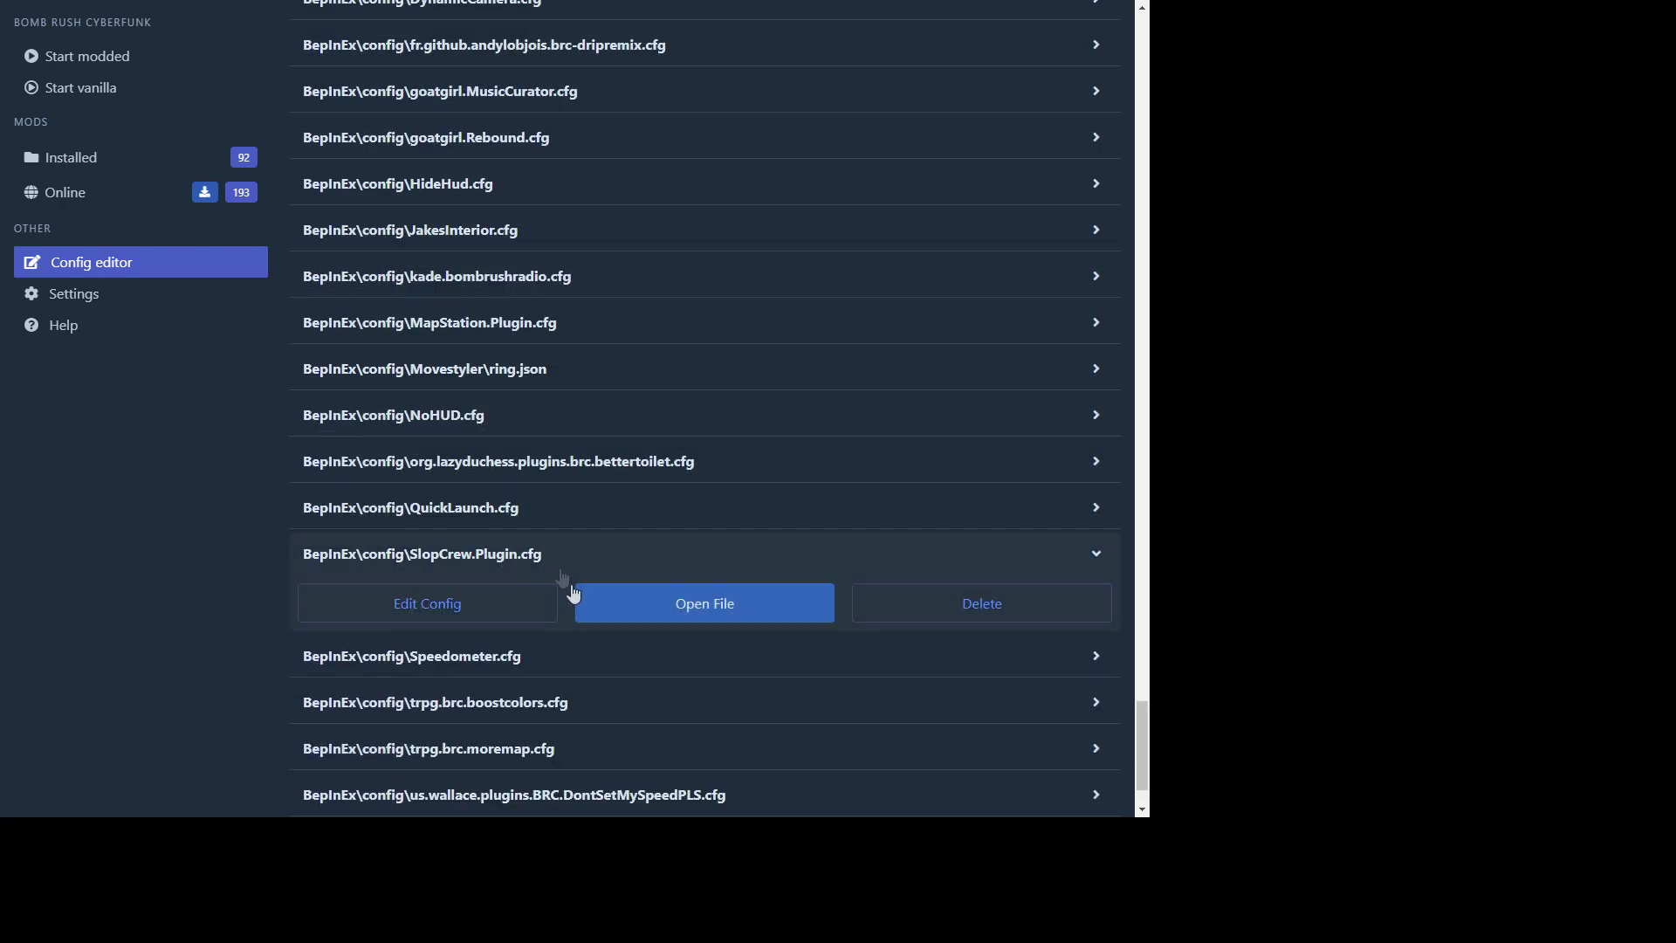
left_click(428, 602)
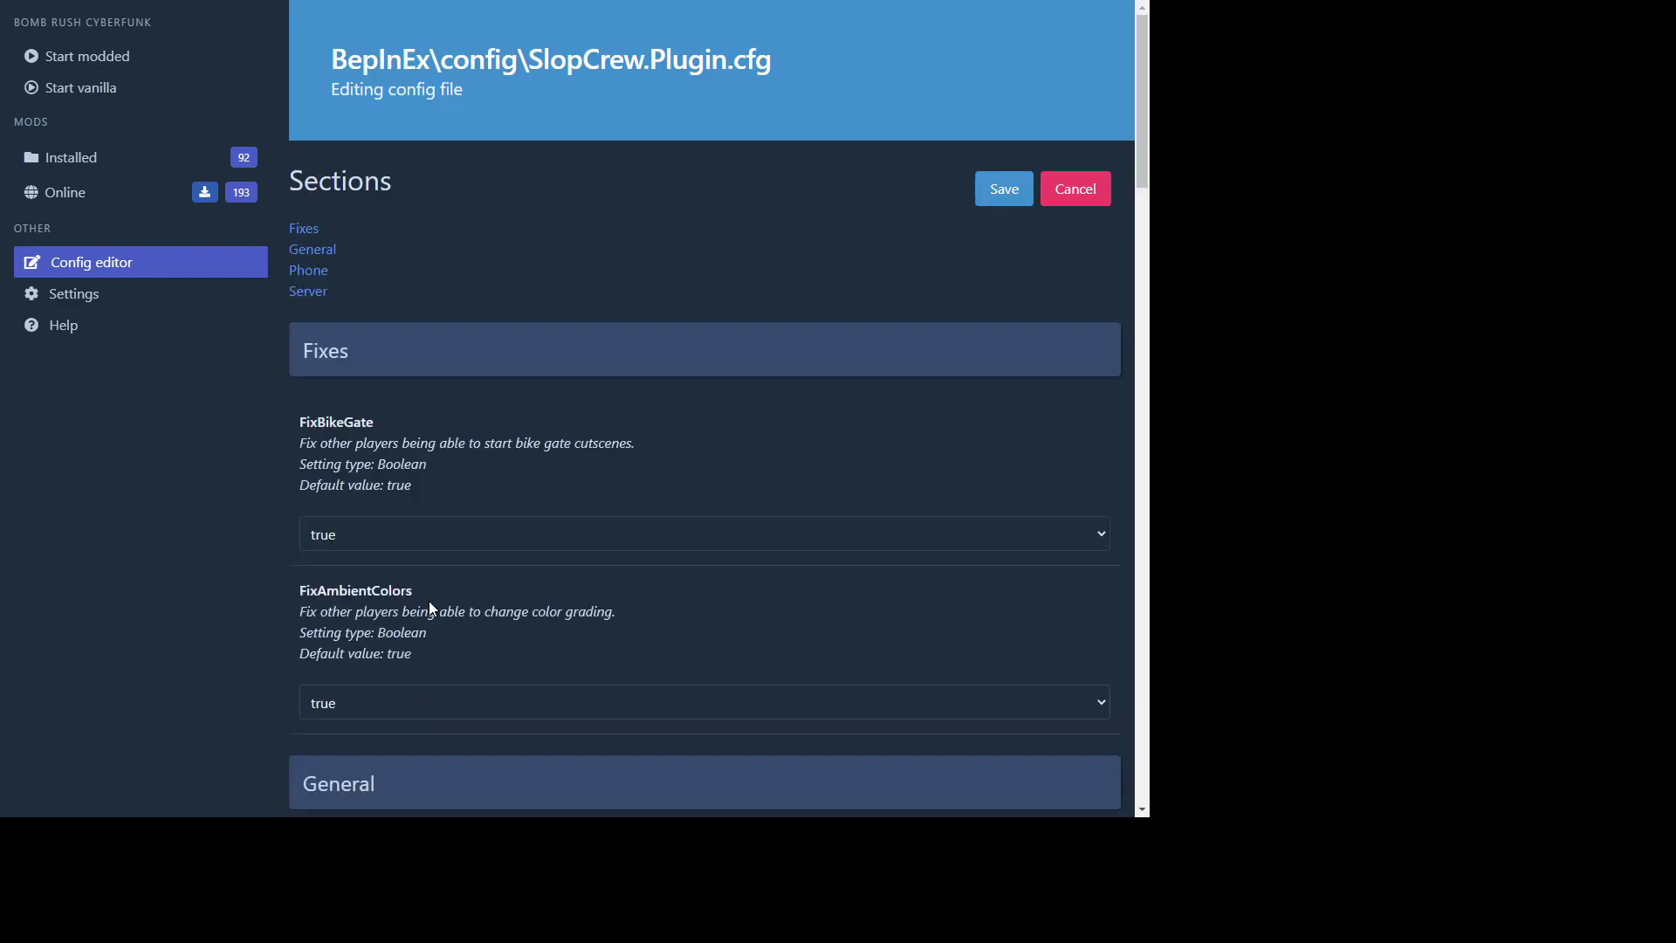
scroll(255, 383, "down", 4)
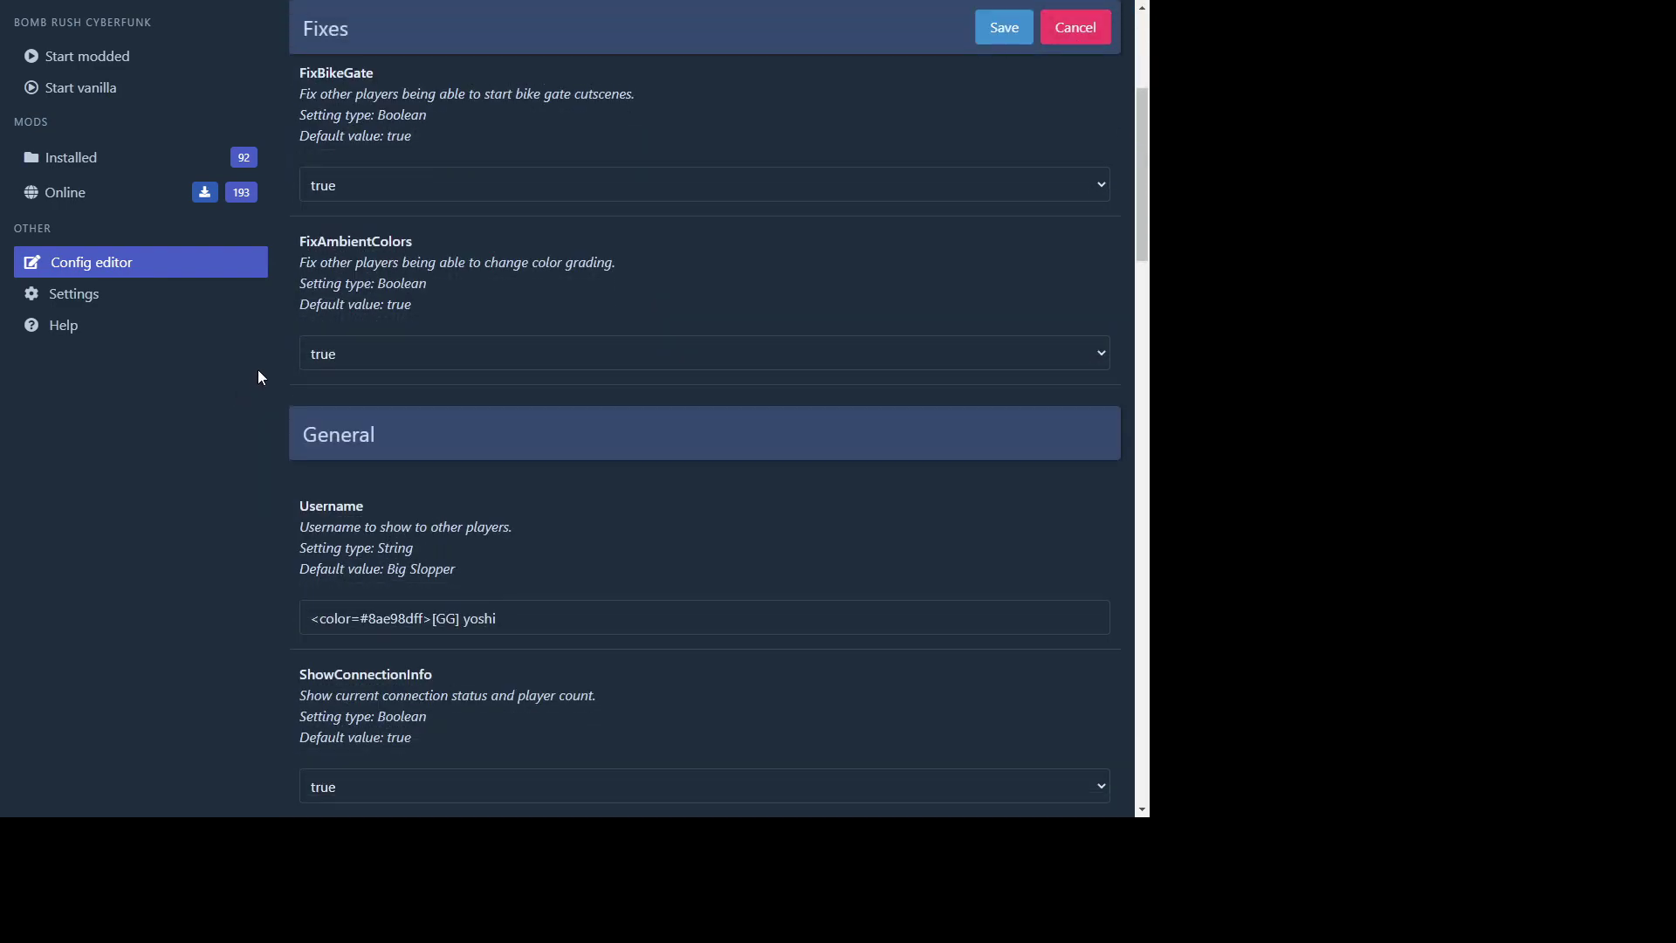
scroll(258, 370, "down", 12)
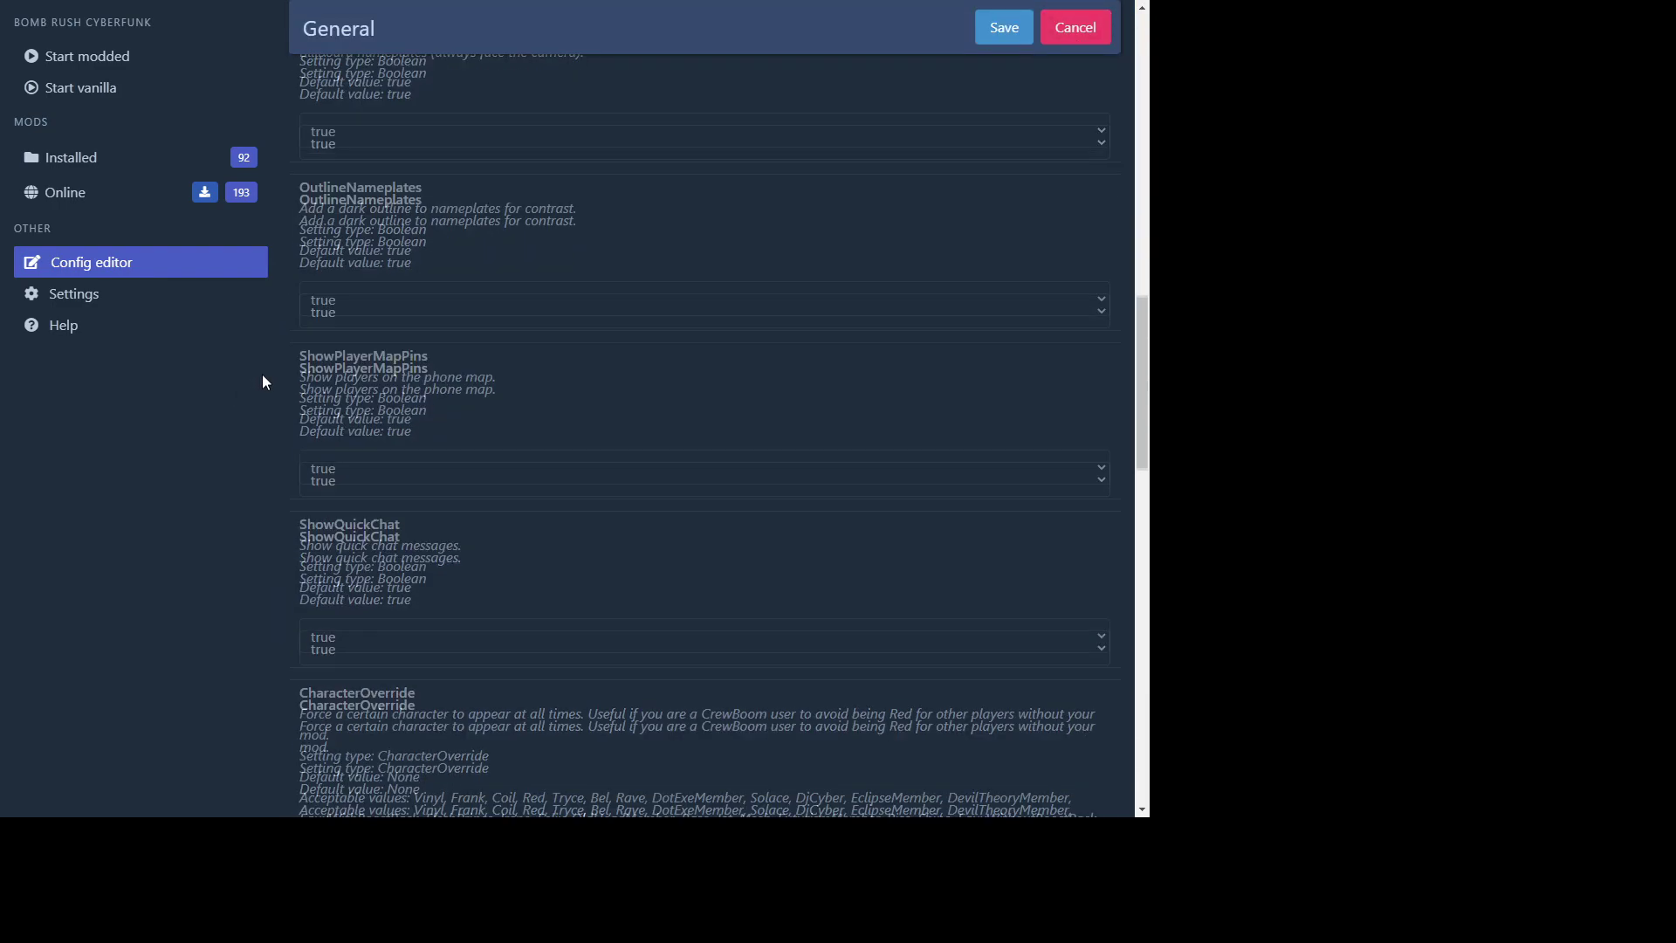
scroll(262, 382, "down", 10)
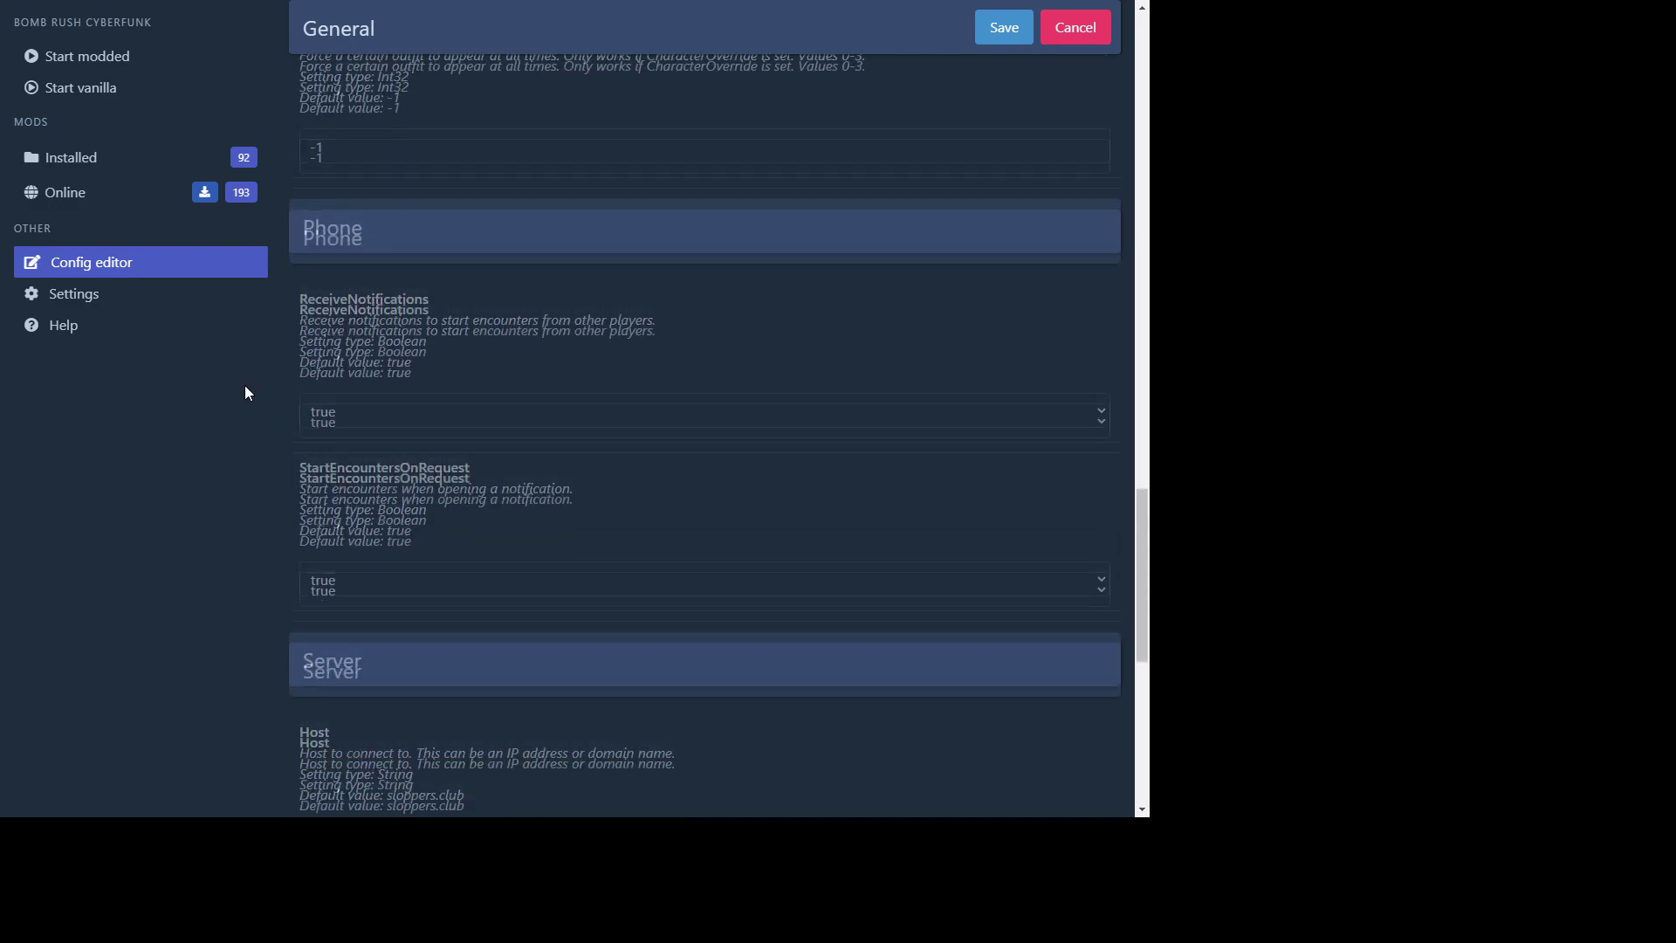
scroll(259, 382, "down", 6)
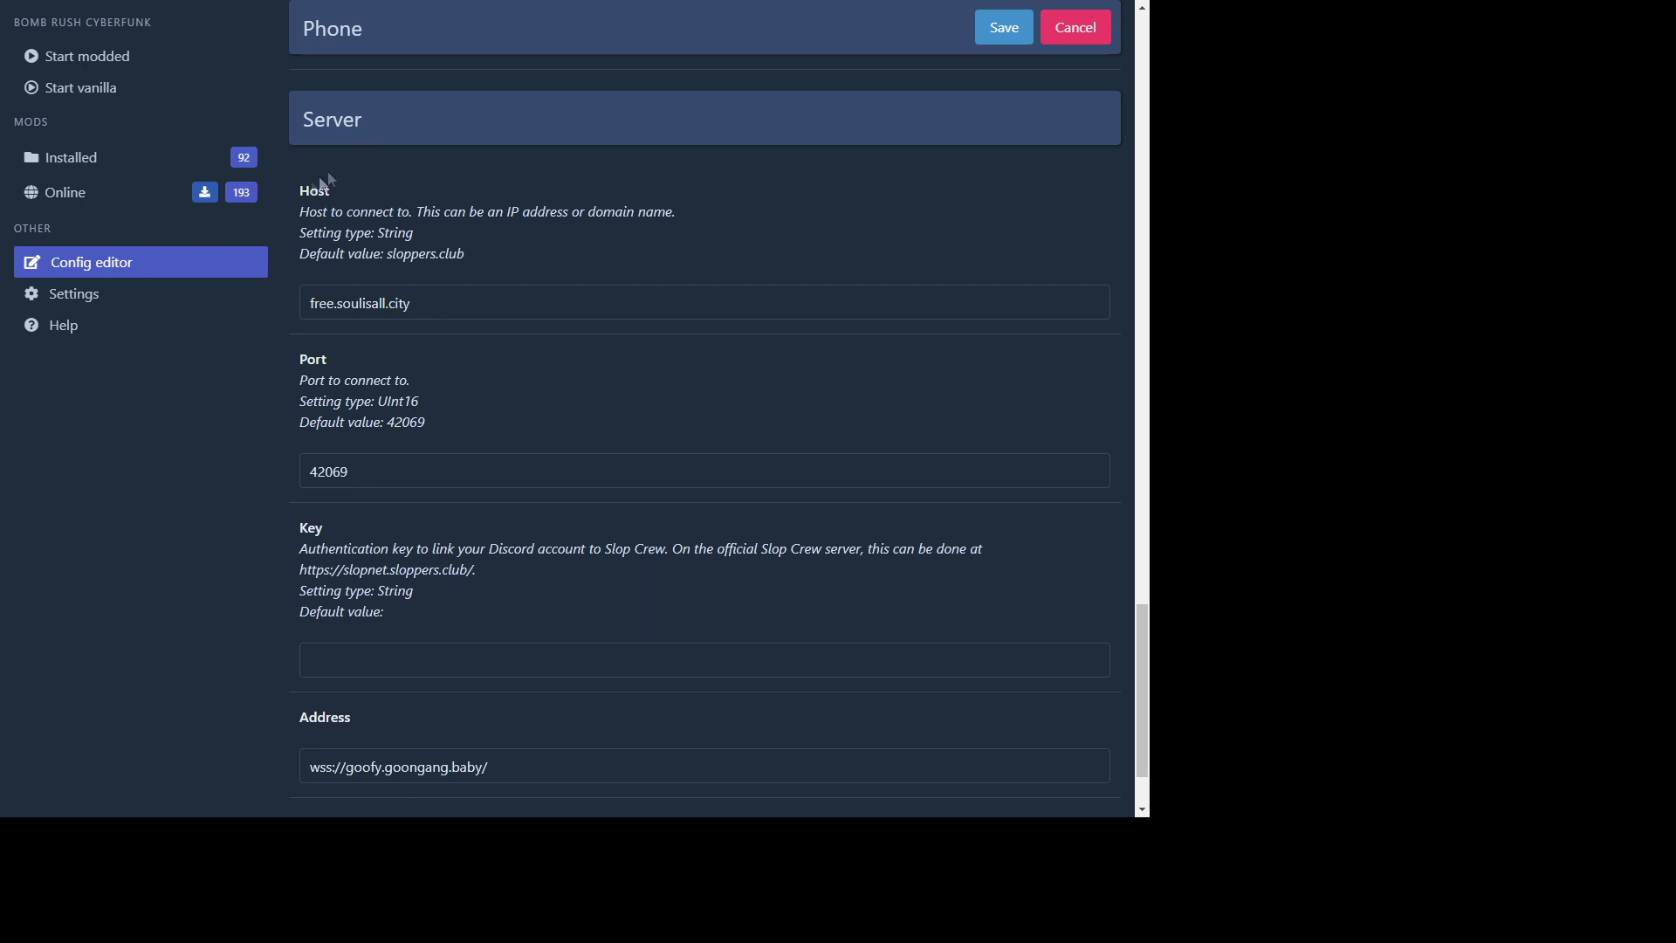
double_click(306, 190)
key("Tab")
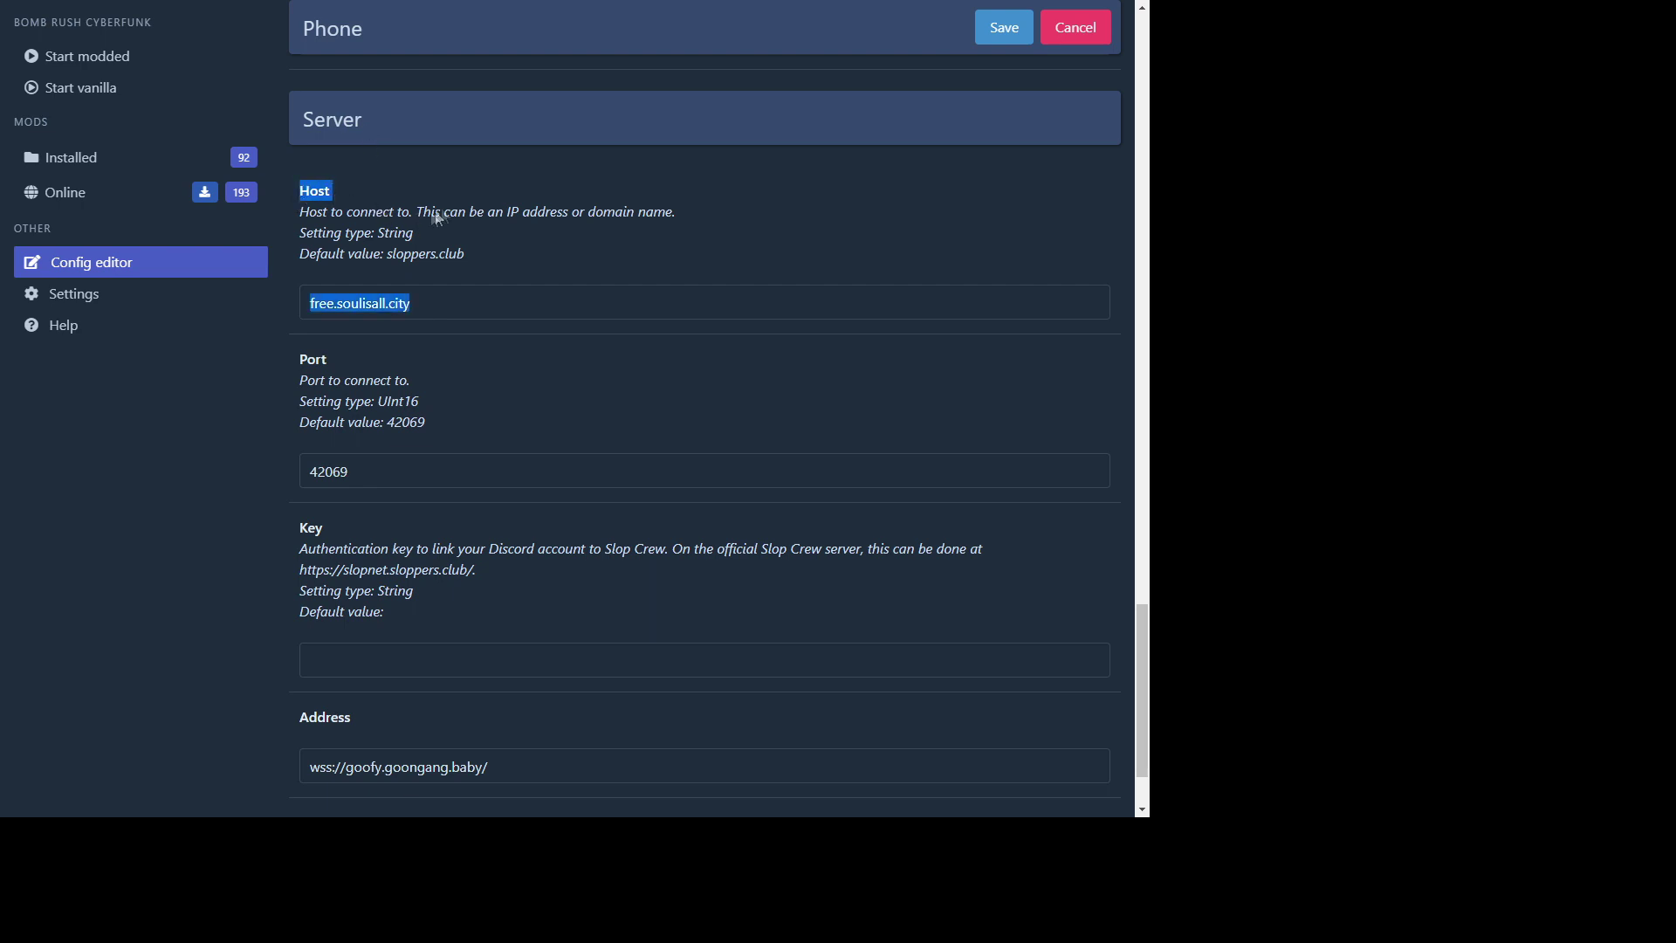
left_click(425, 302)
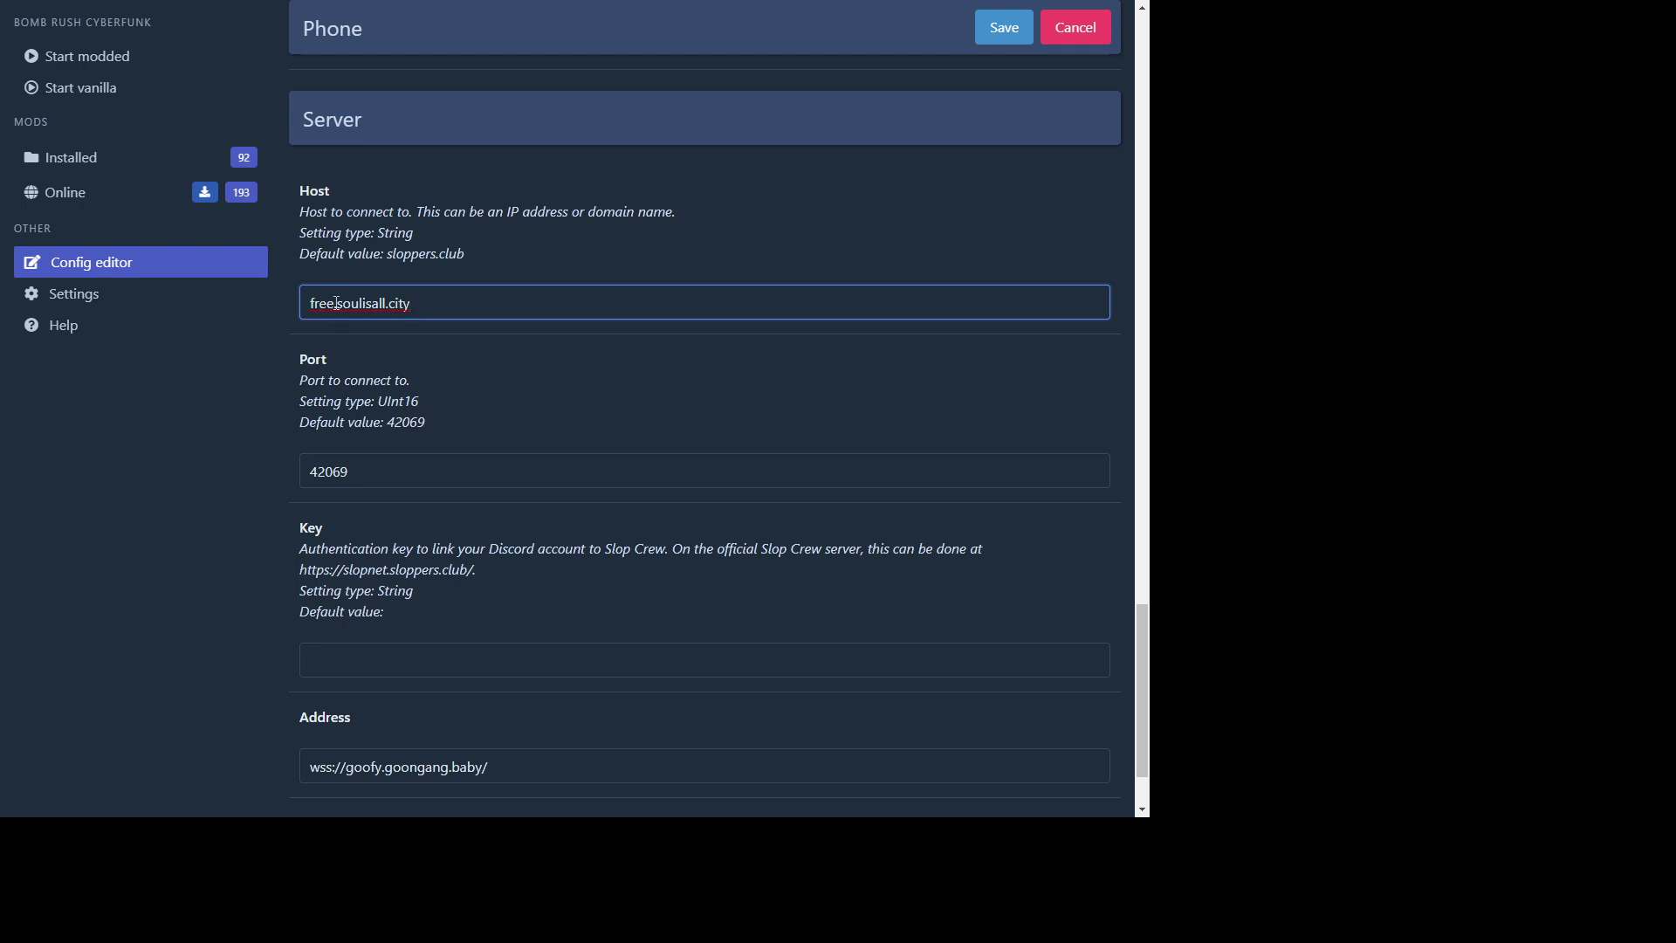
left_click_drag(437, 303, 335, 302)
left_click(381, 266)
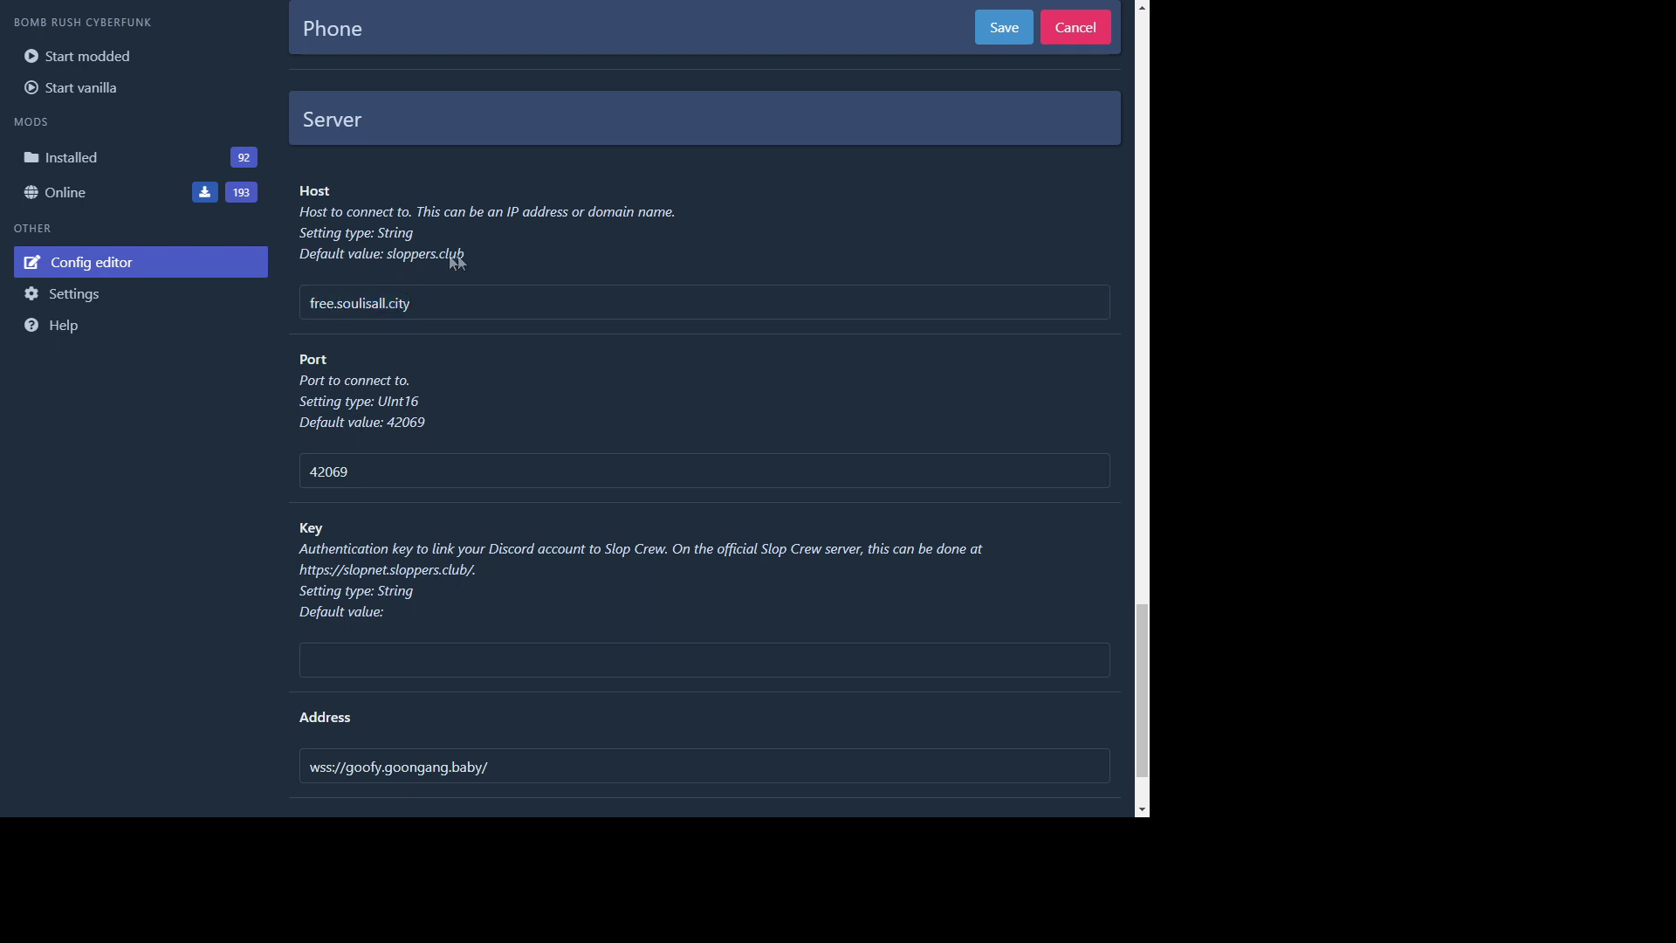
left_click(373, 472)
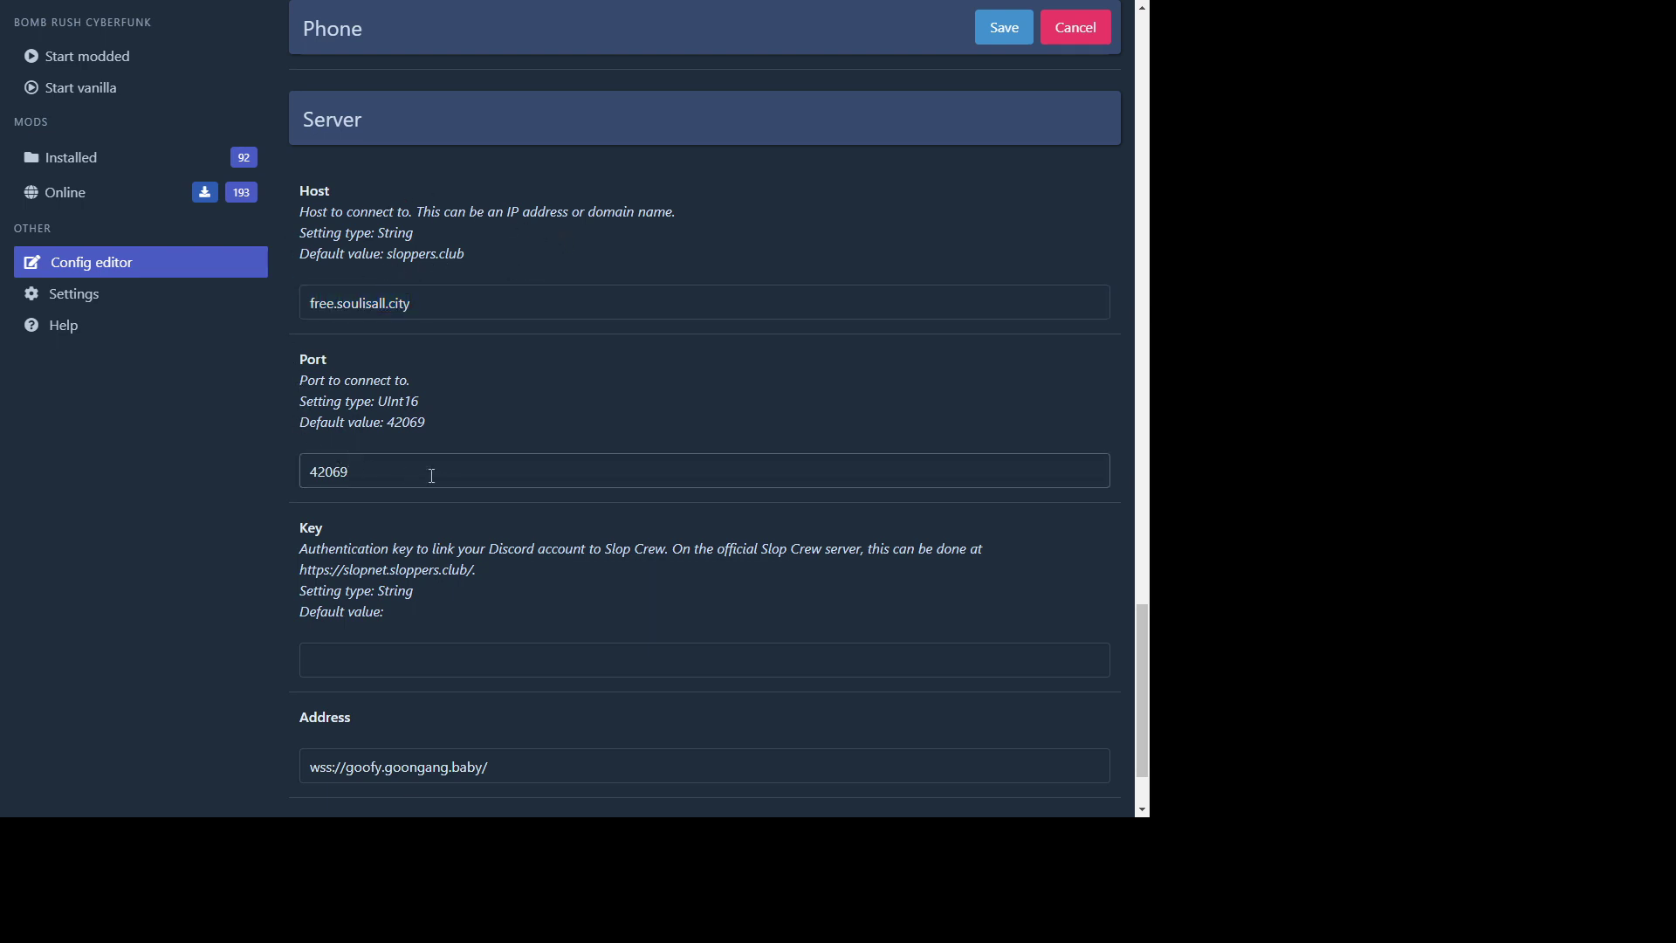
left_click(233, 463)
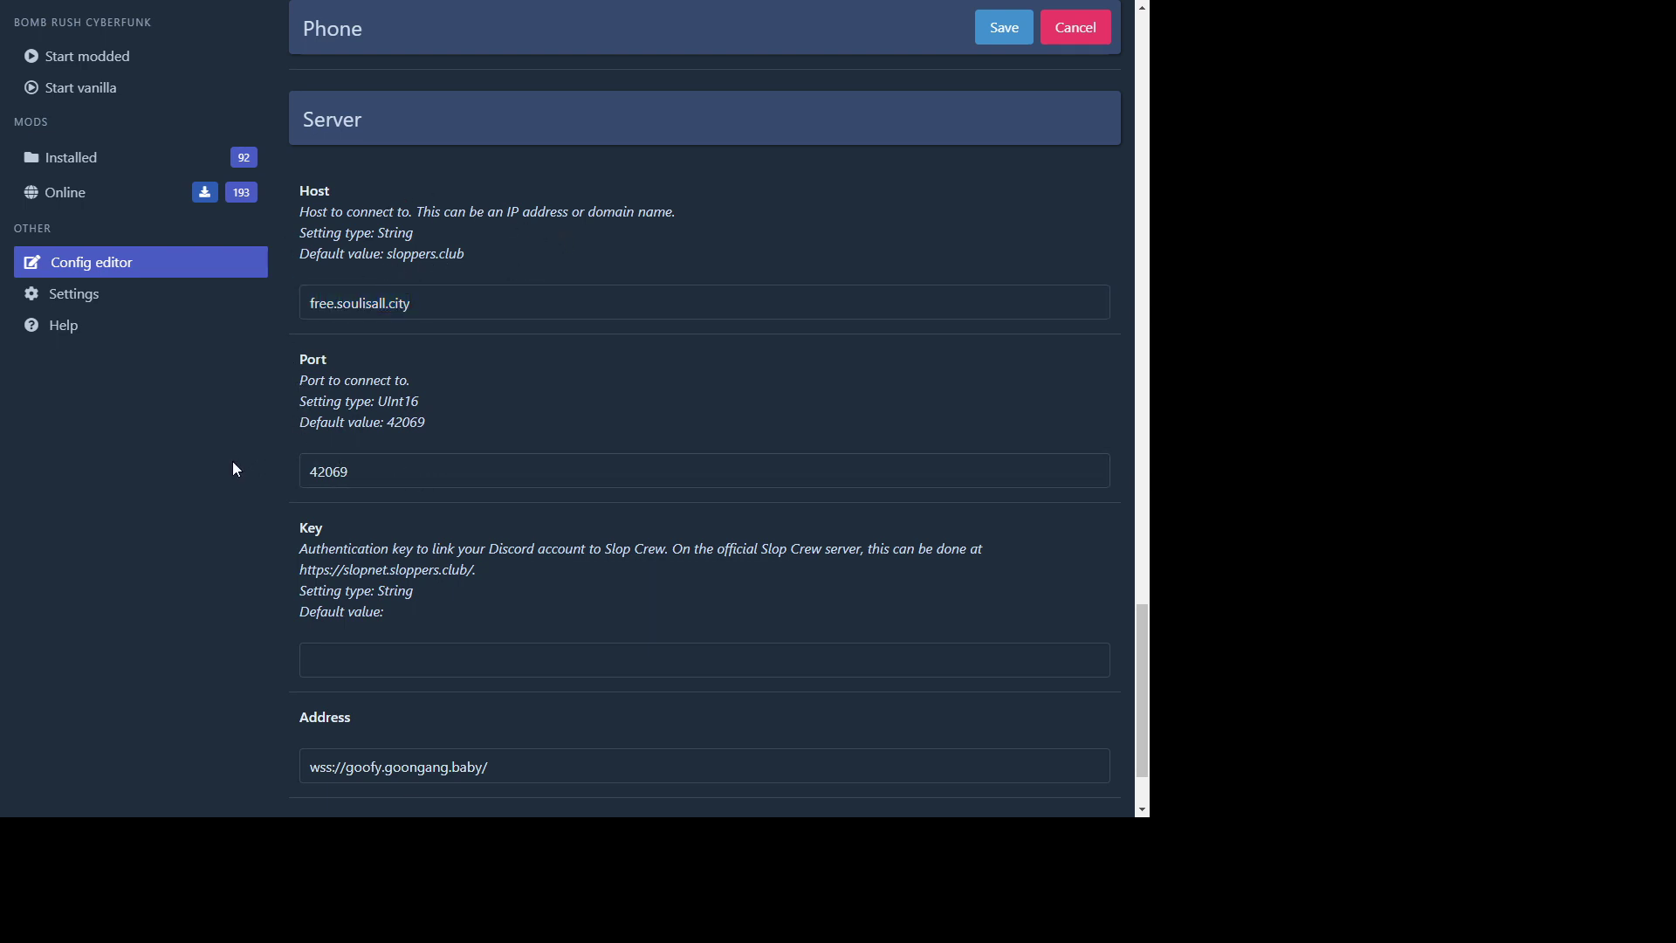
scroll(401, 508, "up", 2)
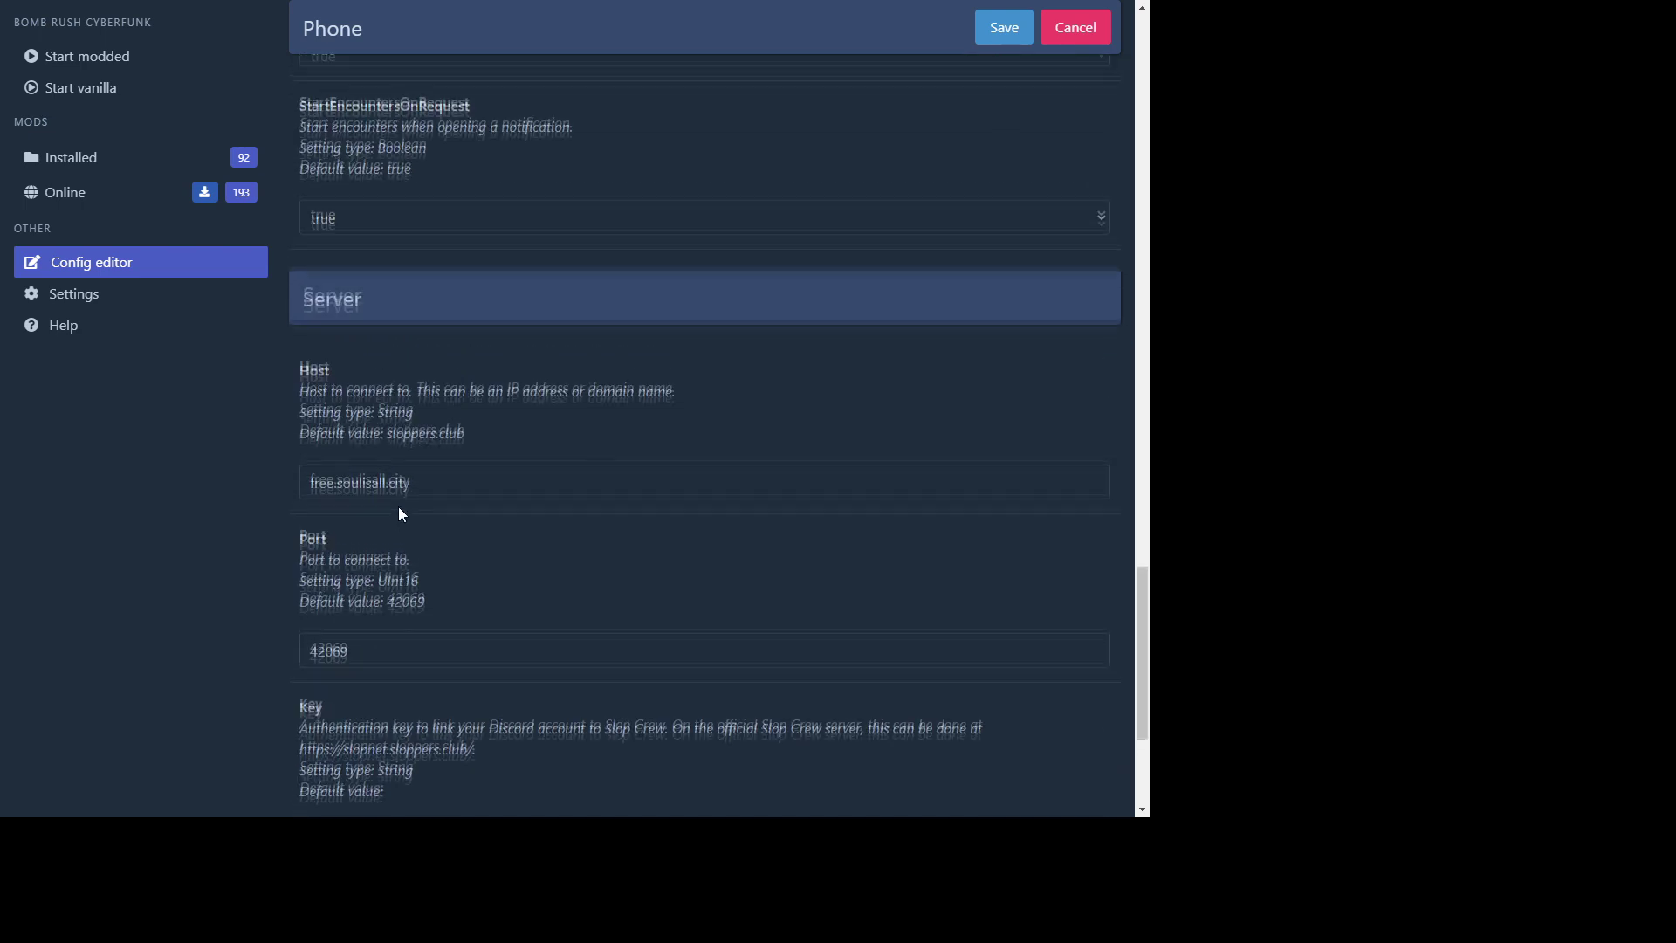
scroll(399, 508, "up", 12)
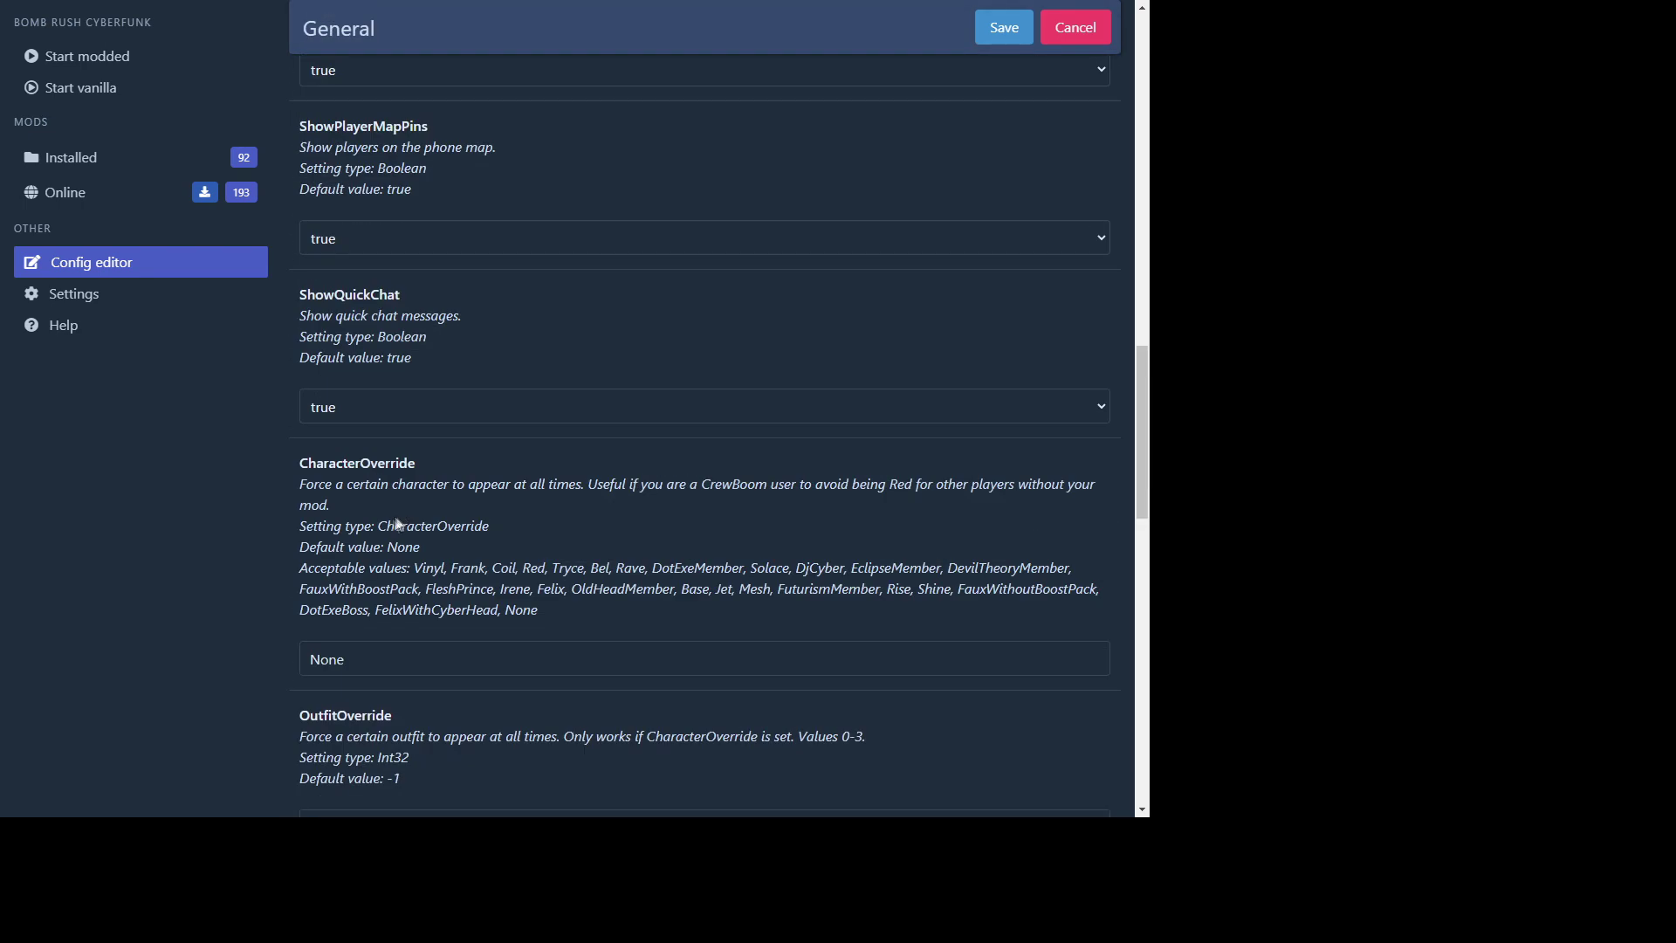
scroll(398, 523, "up", 8)
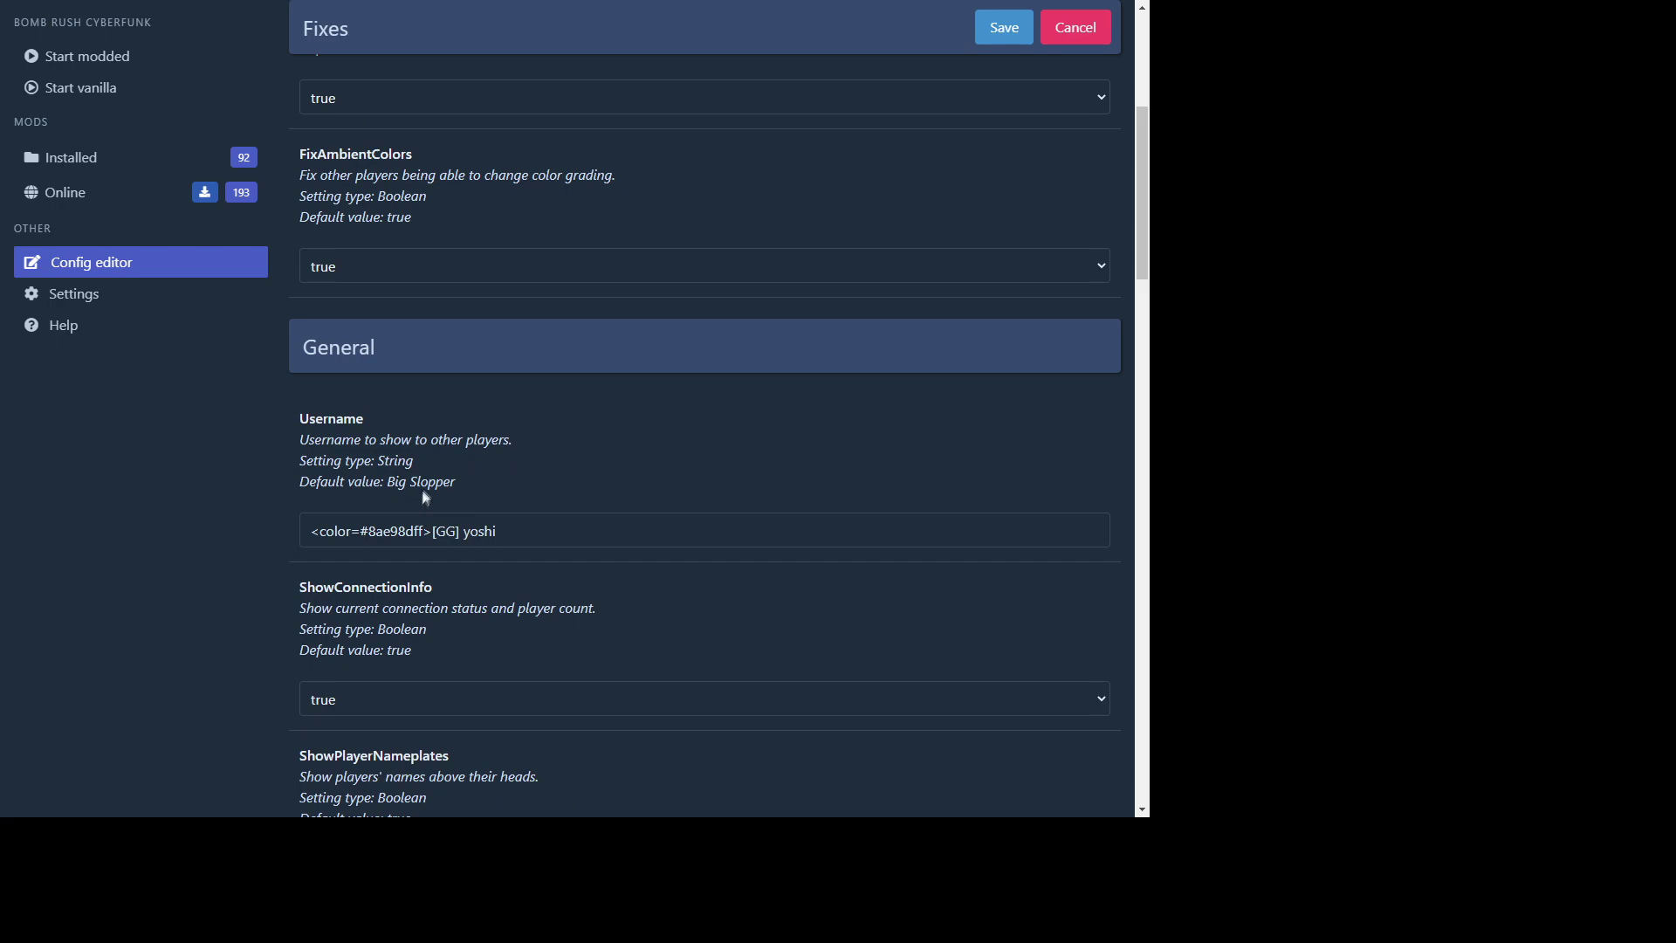
scroll(423, 479, "up", 5)
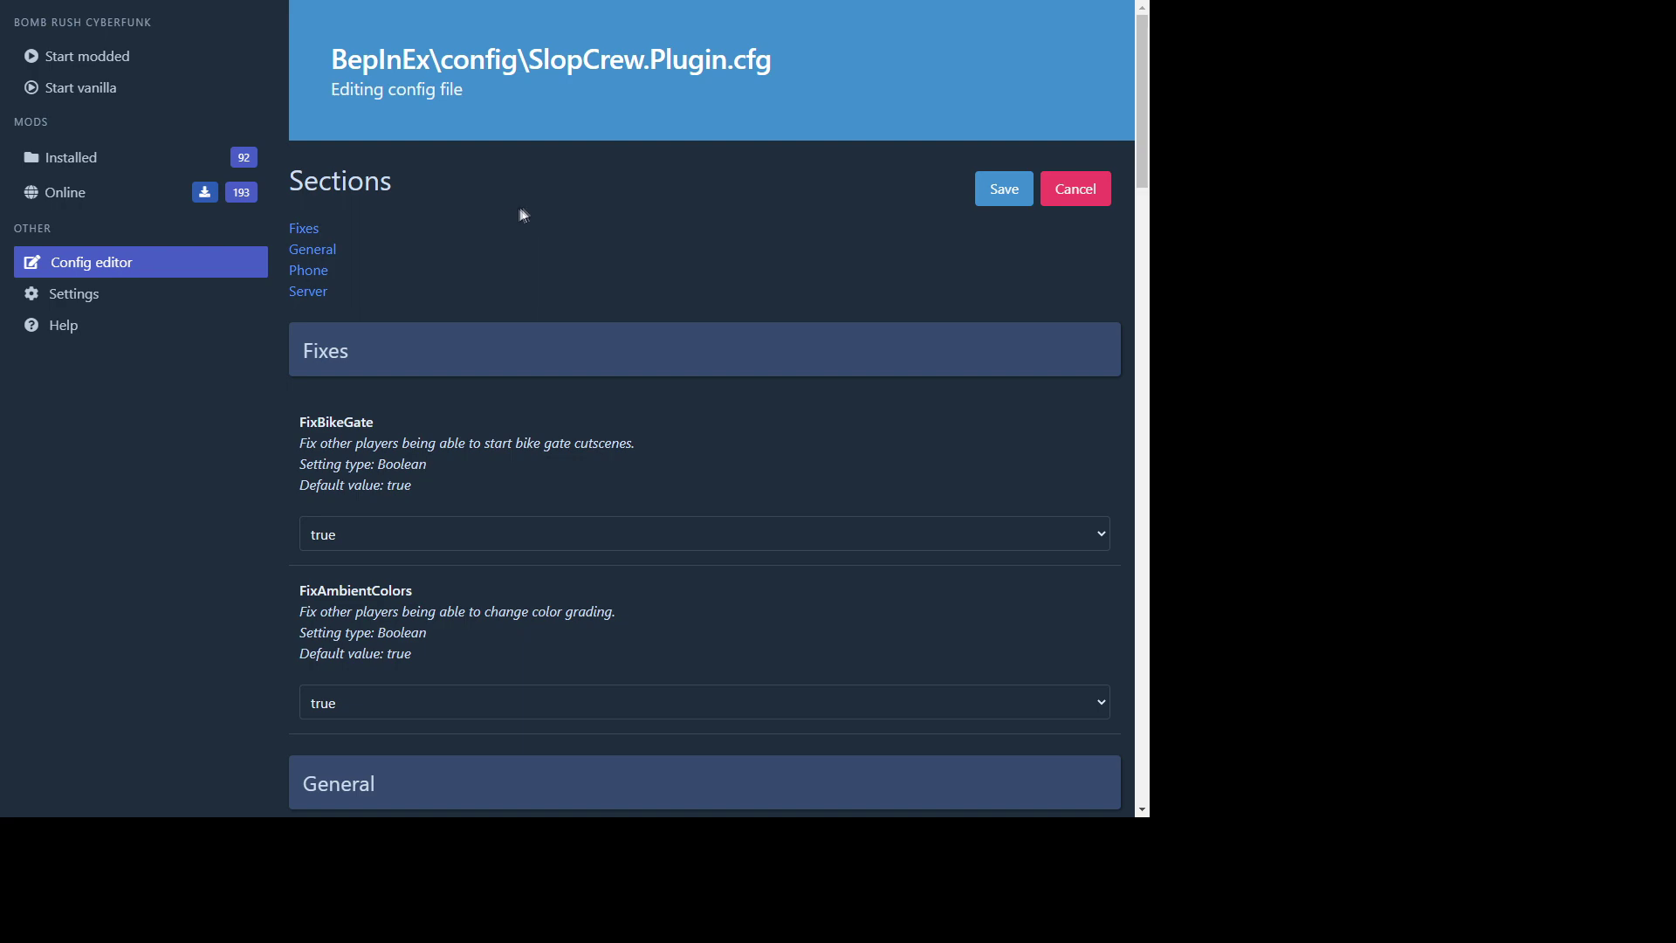
scroll(524, 213, "down", 3)
scroll(539, 377, "down", 1)
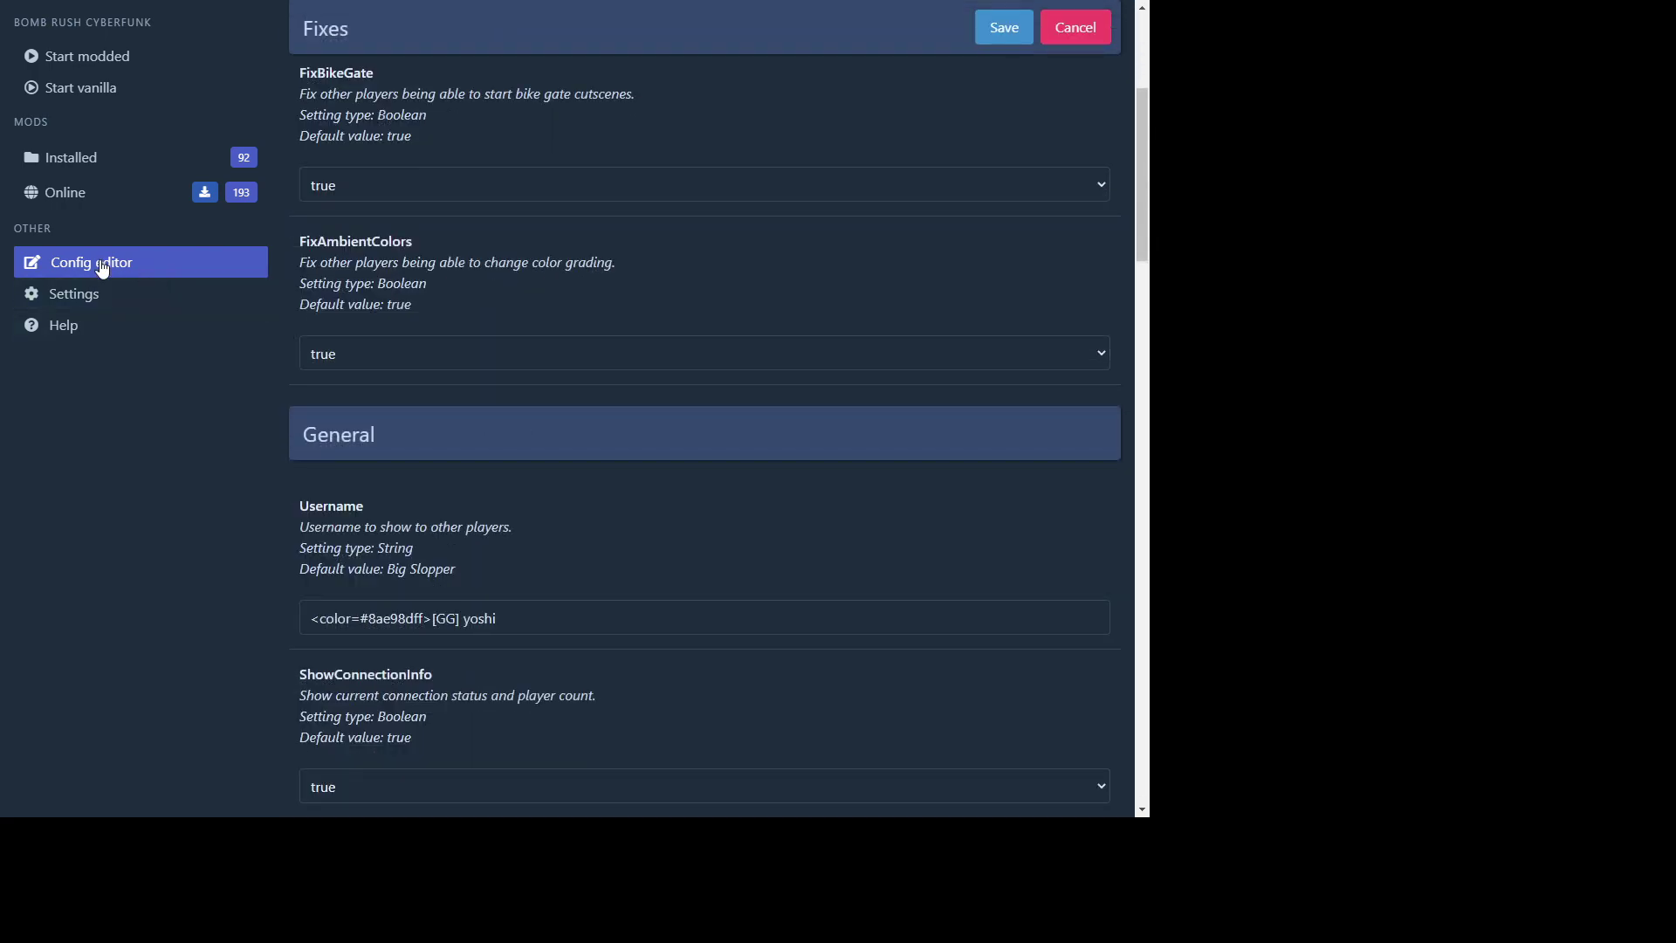
scroll(490, 301, "down", 2)
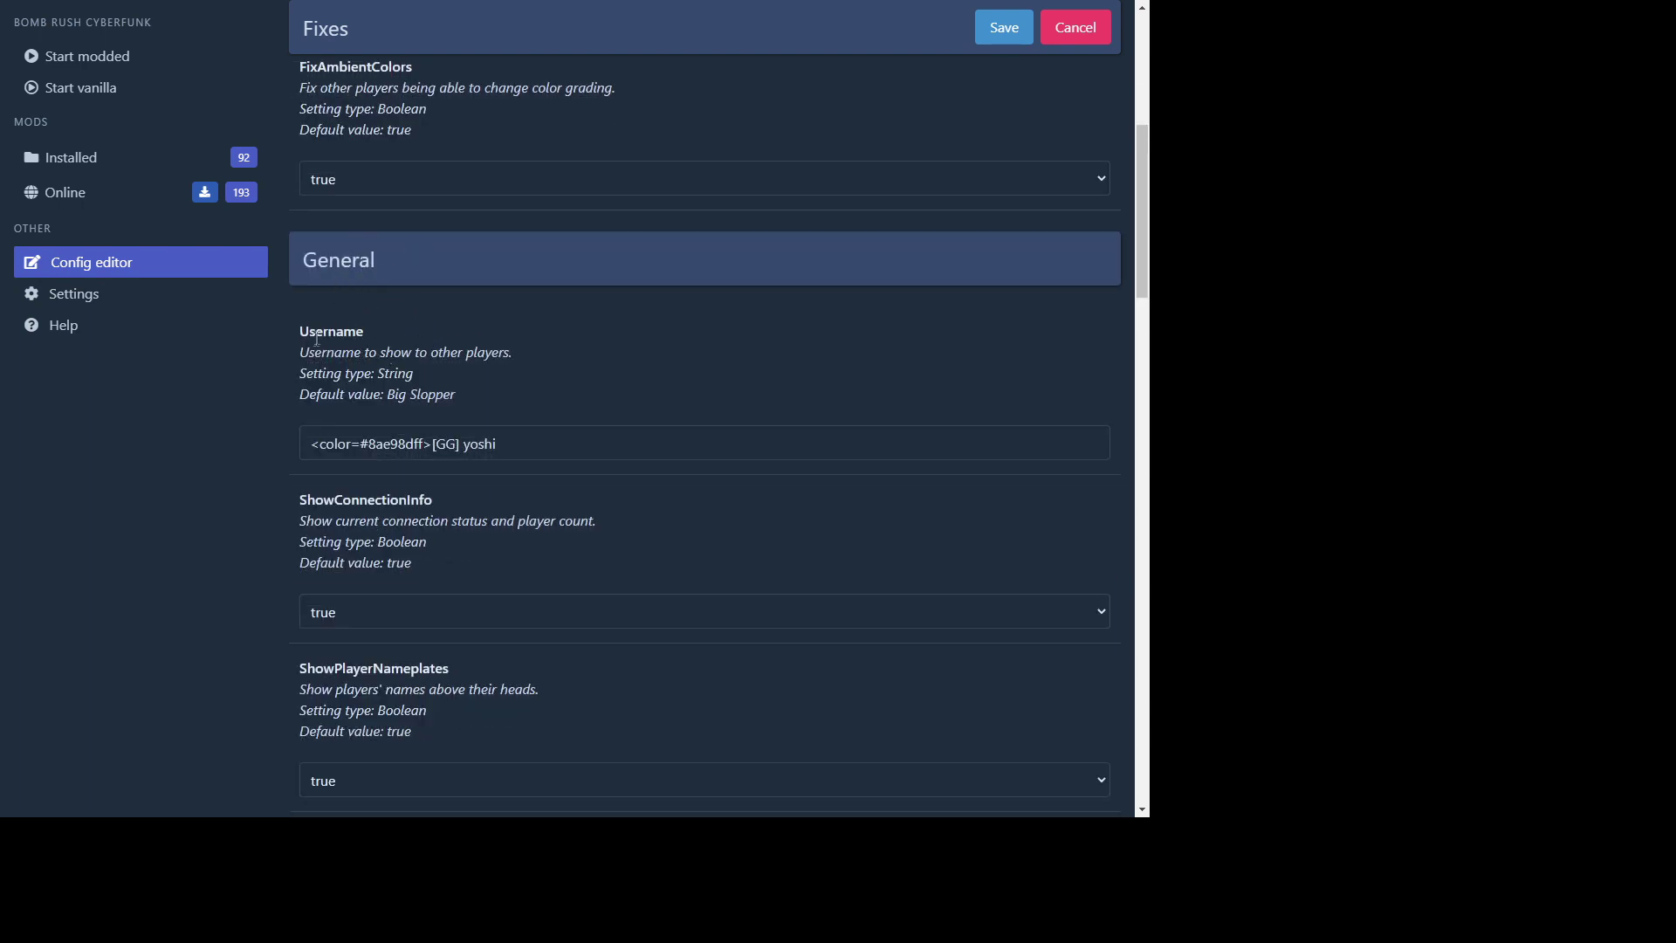
left_click(436, 447)
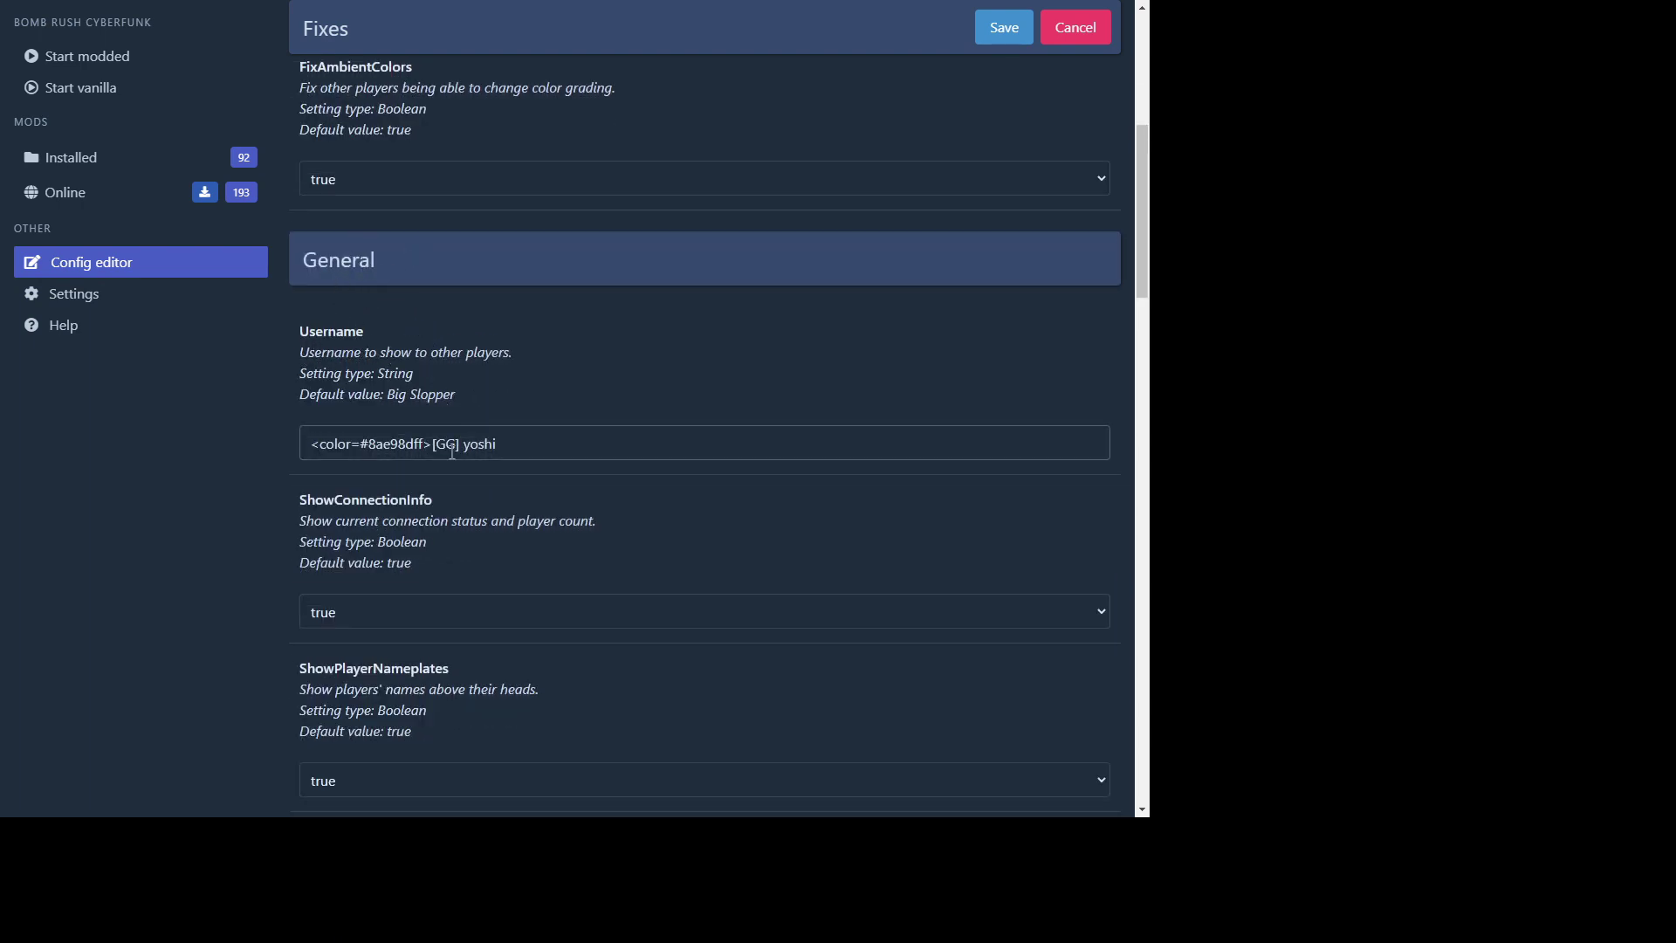
left_click_drag(440, 447, 507, 447)
left_click(505, 445)
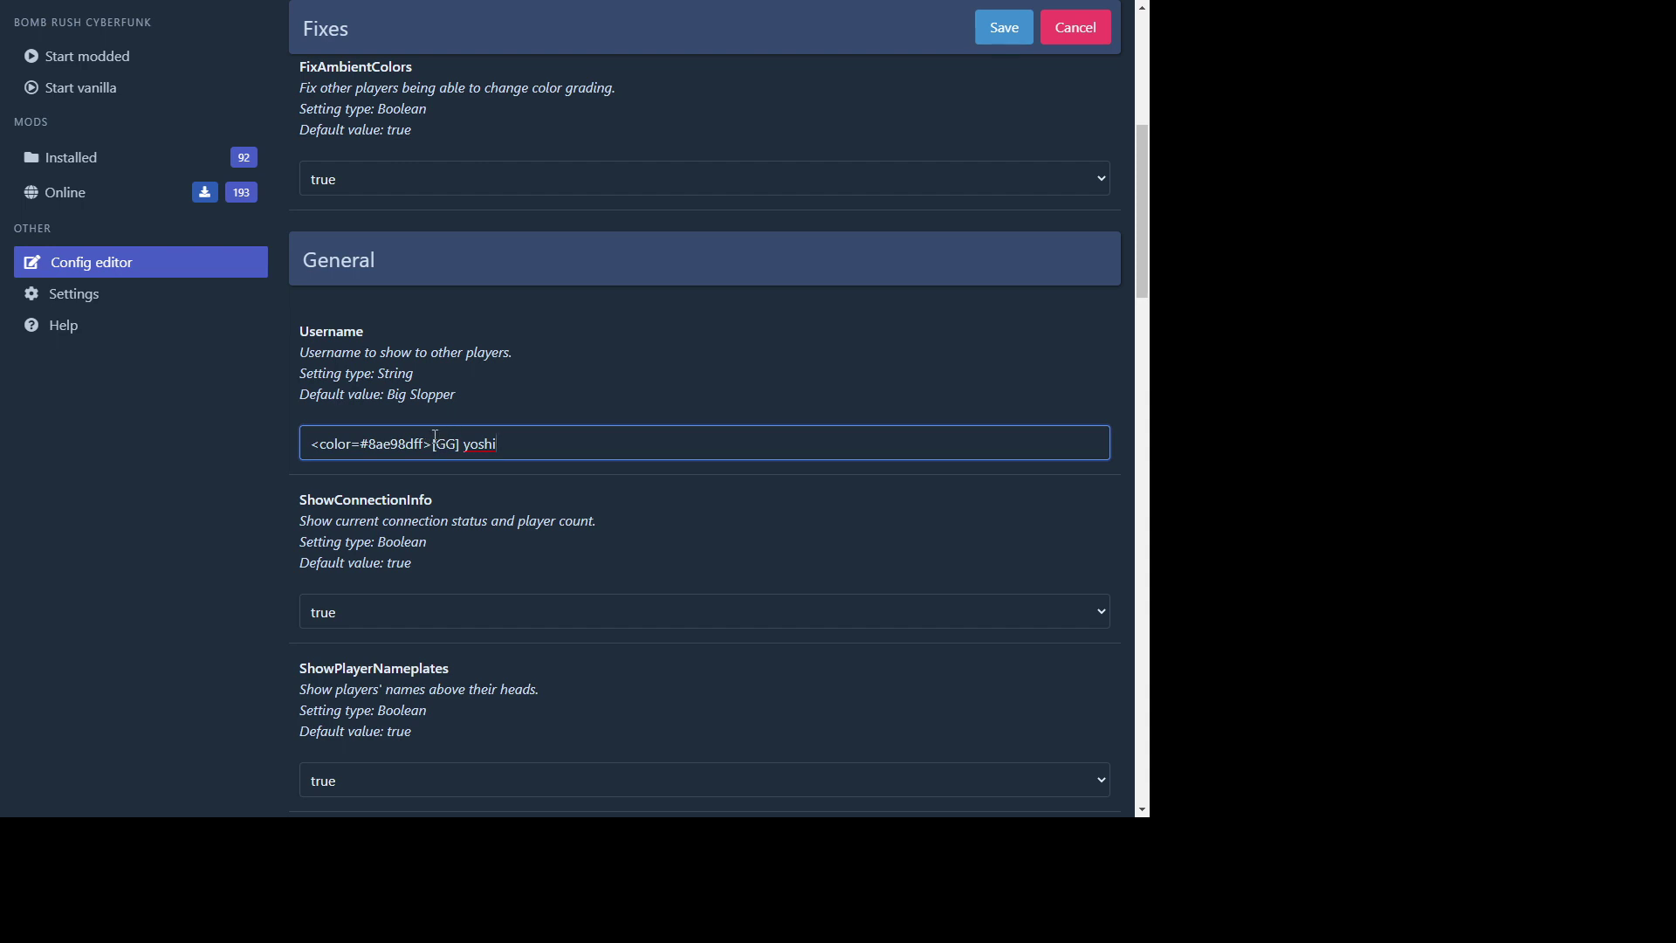
left_click(417, 444)
left_click_drag(415, 440, 361, 442)
left_click(423, 444)
key("shift+Right")
key("ctrl+shift+Left")
key("Right")
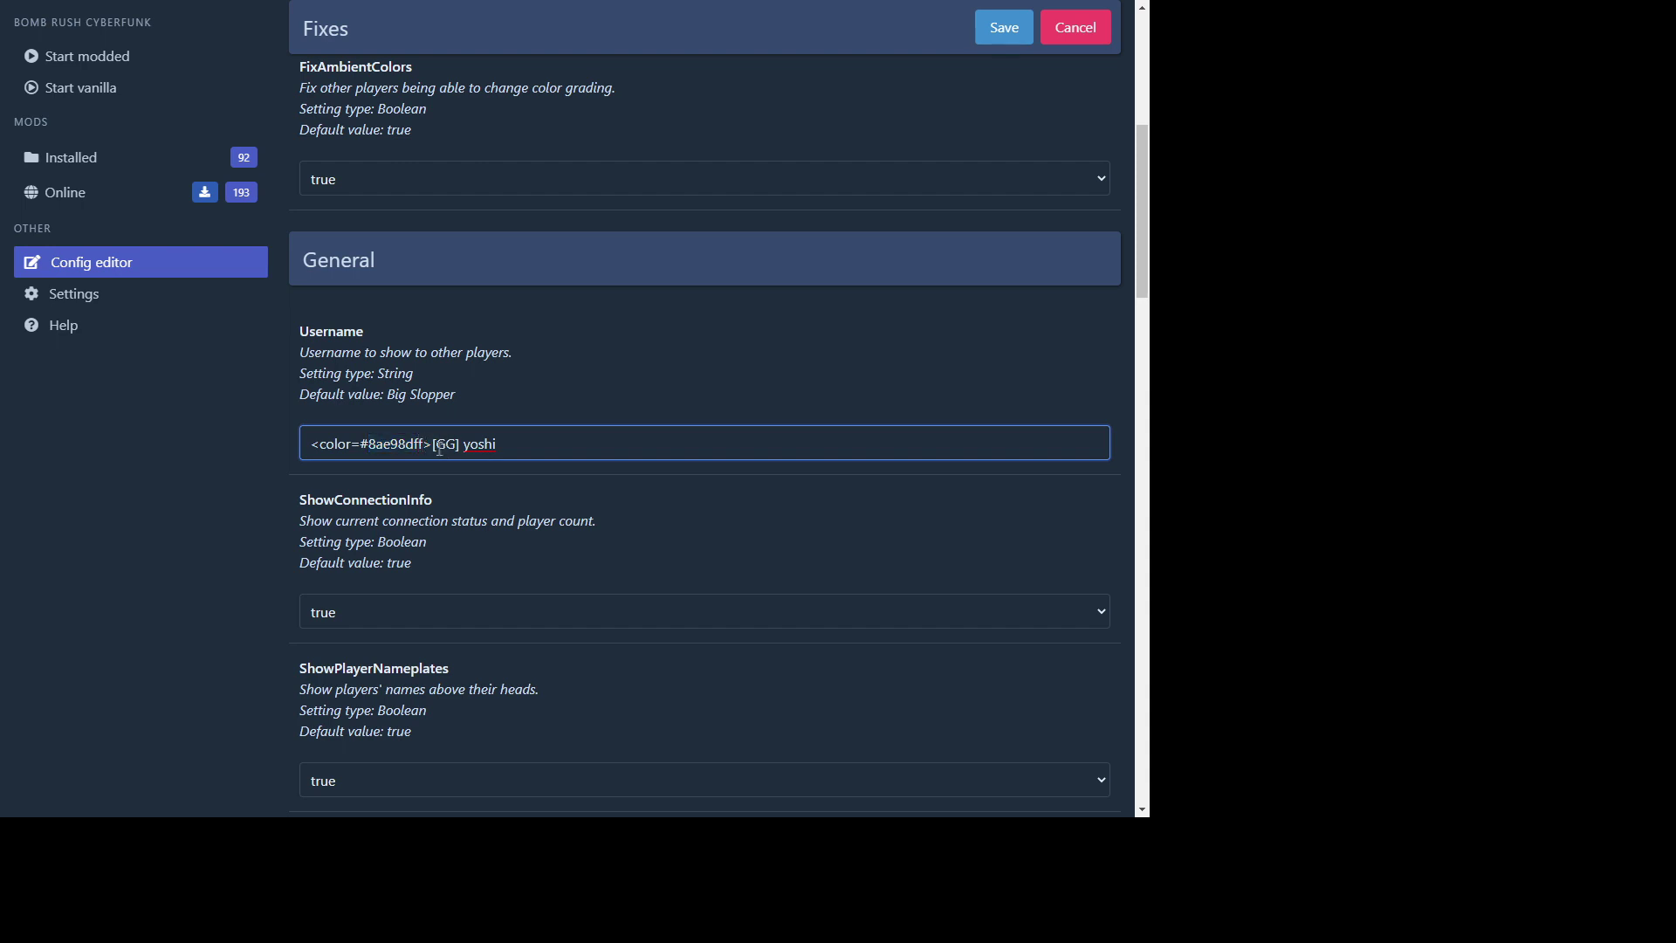